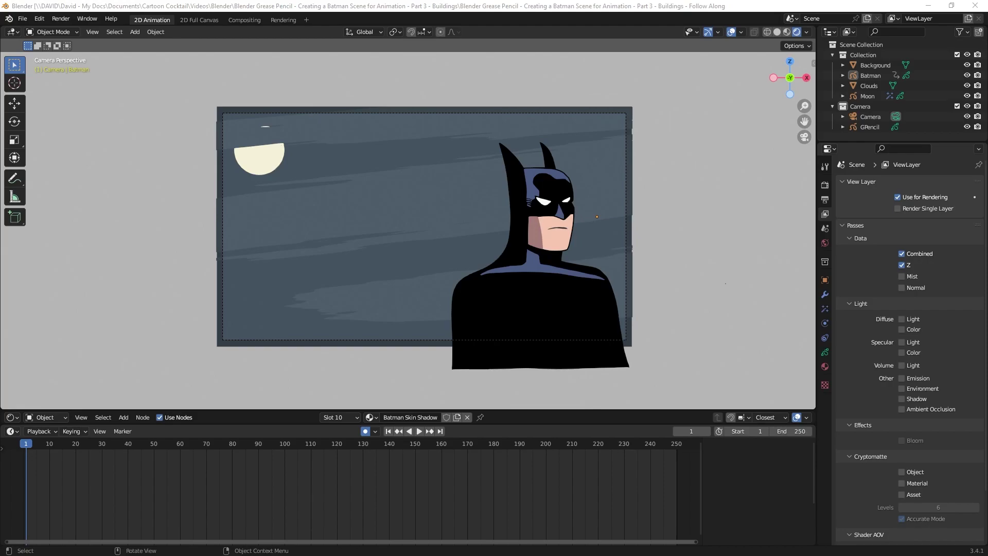
Enlarge the Outliner area and add a new scene collection named Buildings
{"action": "left_click_drag", "start_coordinate": [900, 141], "coordinate": [900, 242]}
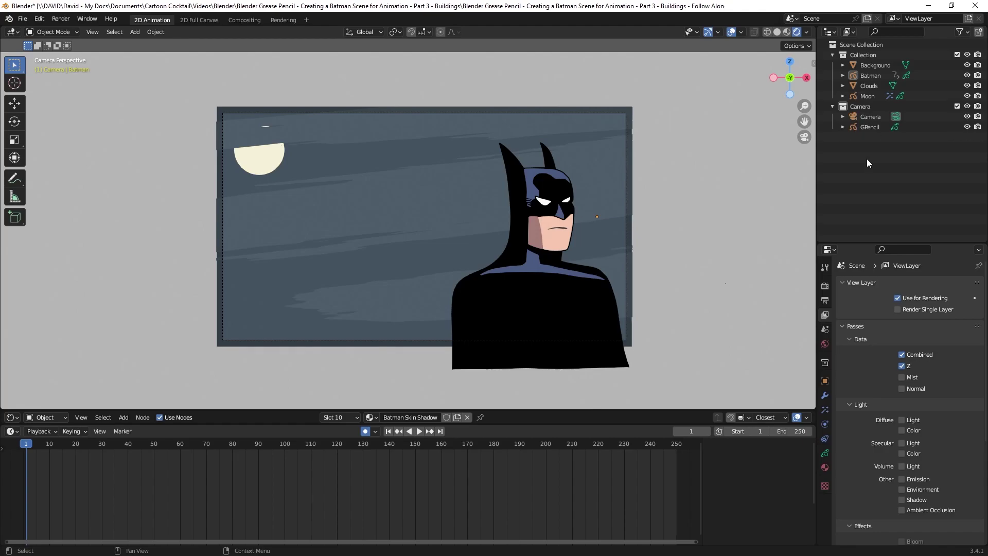
{"action": "right_click", "coordinate": [866, 163]}
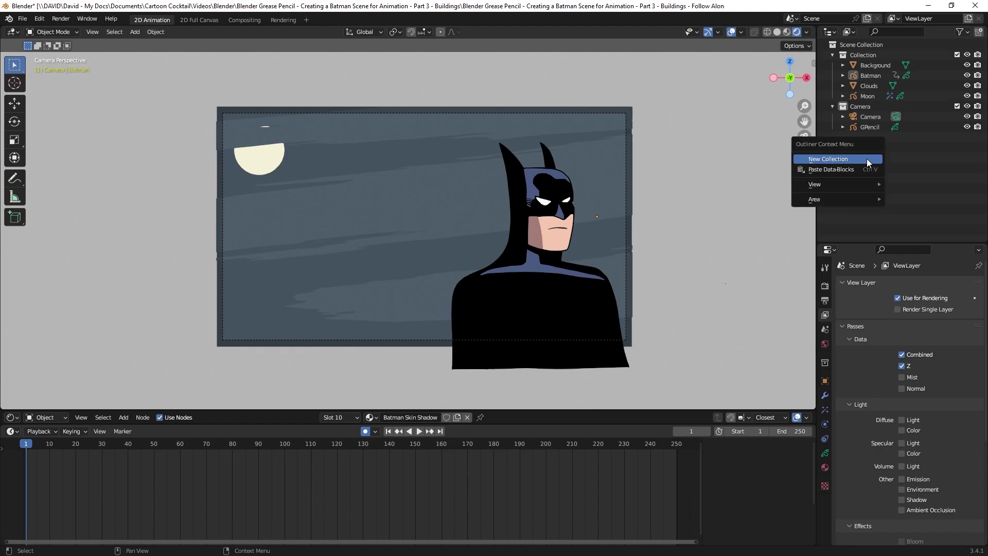
{"action": "left_click", "coordinate": [868, 161]}
{"action": "double_click", "coordinate": [866, 136]}
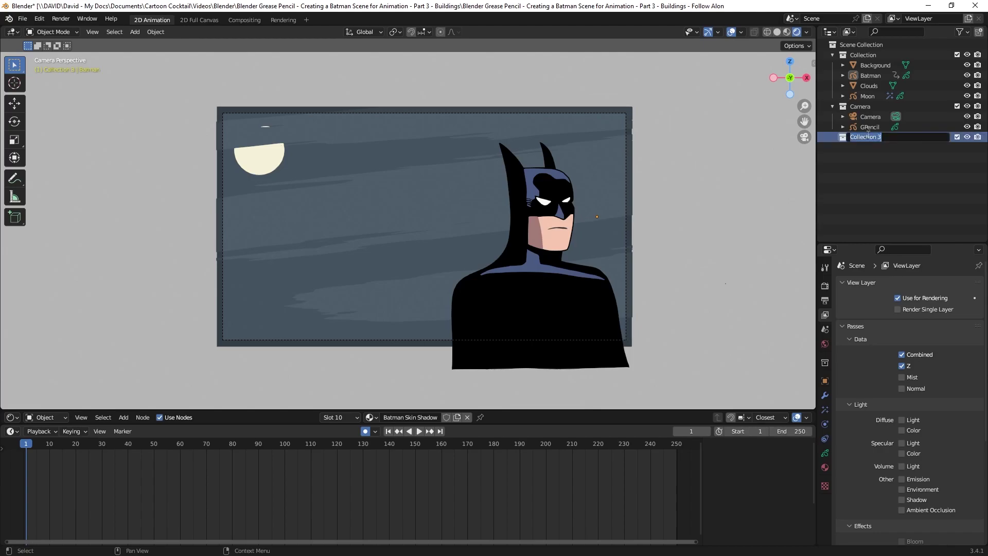
{"action": "type", "text": "Buildings"}
{"action": "key", "text": "Return"}
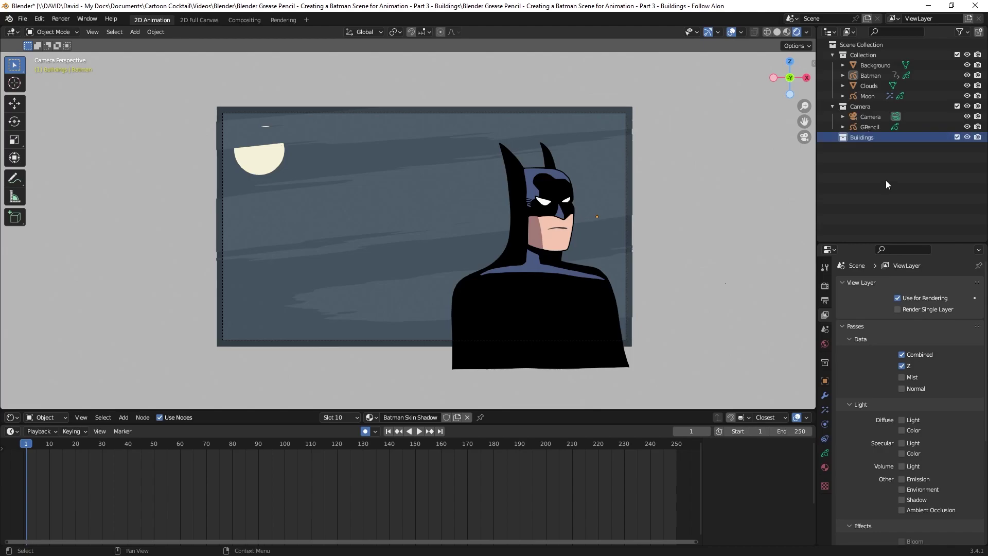
Show the selectability restriction column in the Outliner
{"action": "left_click", "coordinate": [967, 33]}
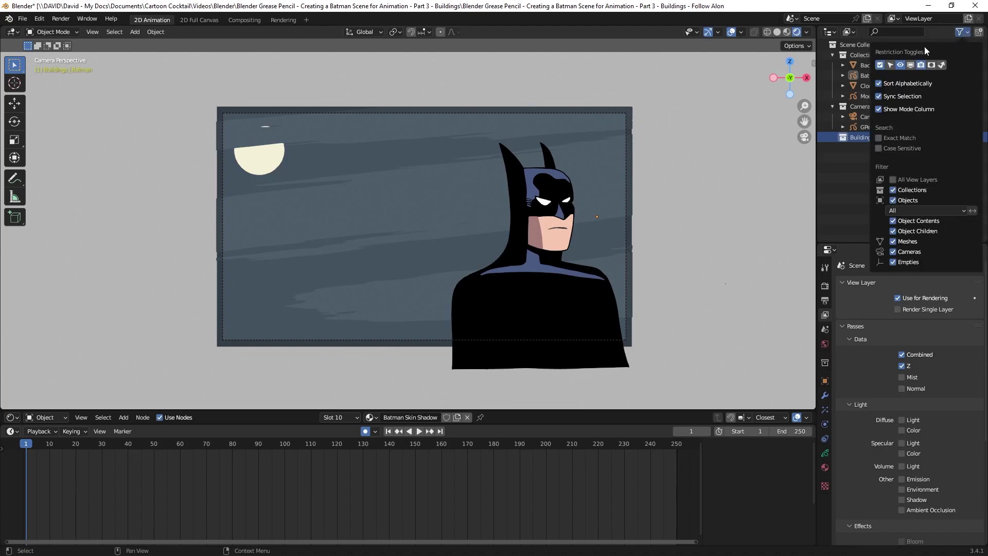
{"action": "left_click", "coordinate": [890, 66]}
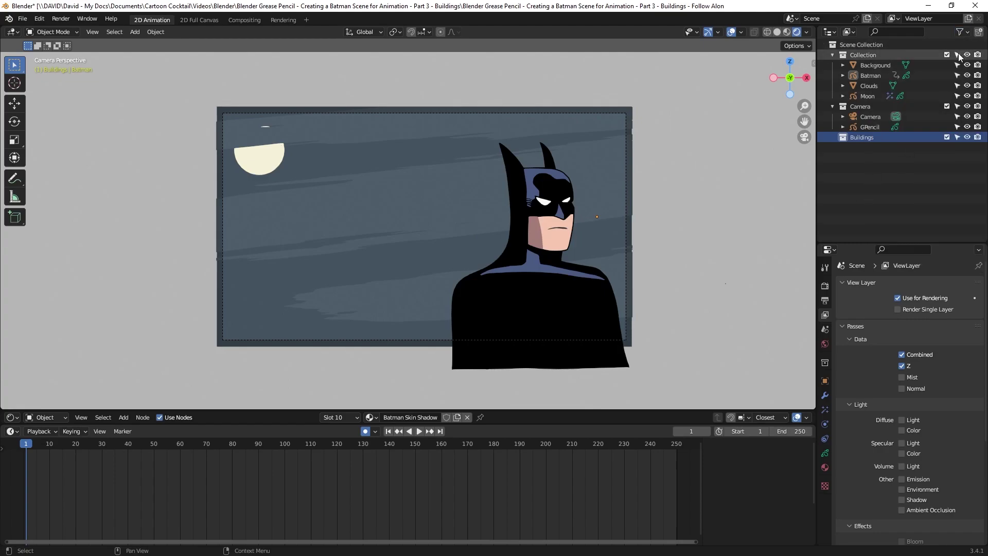
{"action": "left_click", "coordinate": [958, 54]}
{"action": "left_click", "coordinate": [967, 54]}
{"action": "left_click", "coordinate": [966, 55]}
{"action": "left_click", "coordinate": [958, 55]}
{"action": "left_click", "coordinate": [958, 54]}
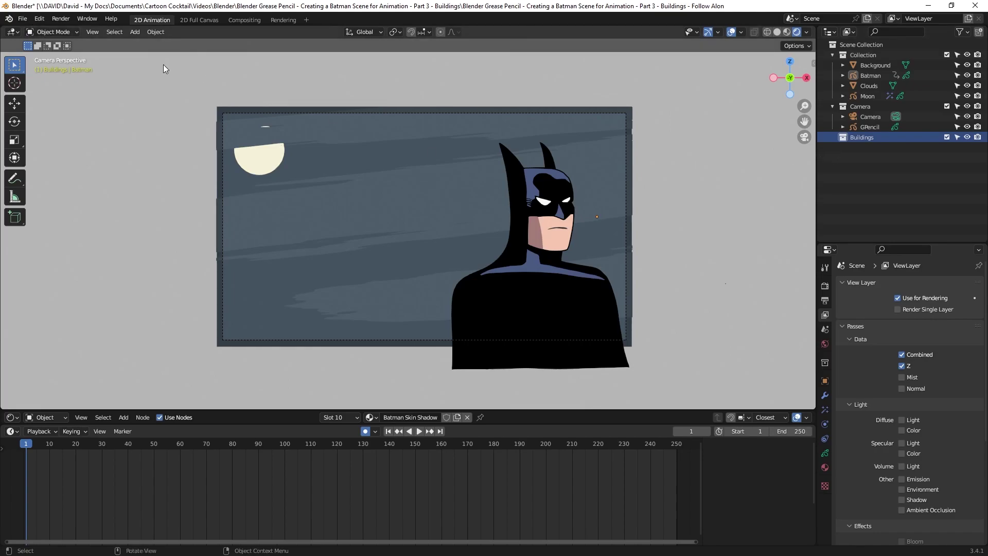
{"action": "left_click", "coordinate": [53, 32]}
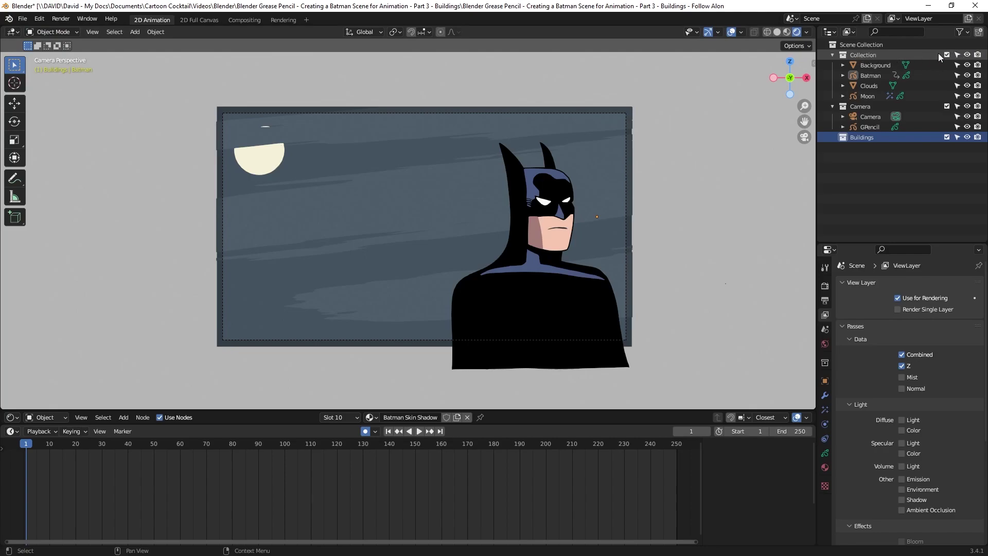
Hide the collection holding the Batman artwork and change the viewport to solid shading
{"action": "left_click", "coordinate": [967, 55]}
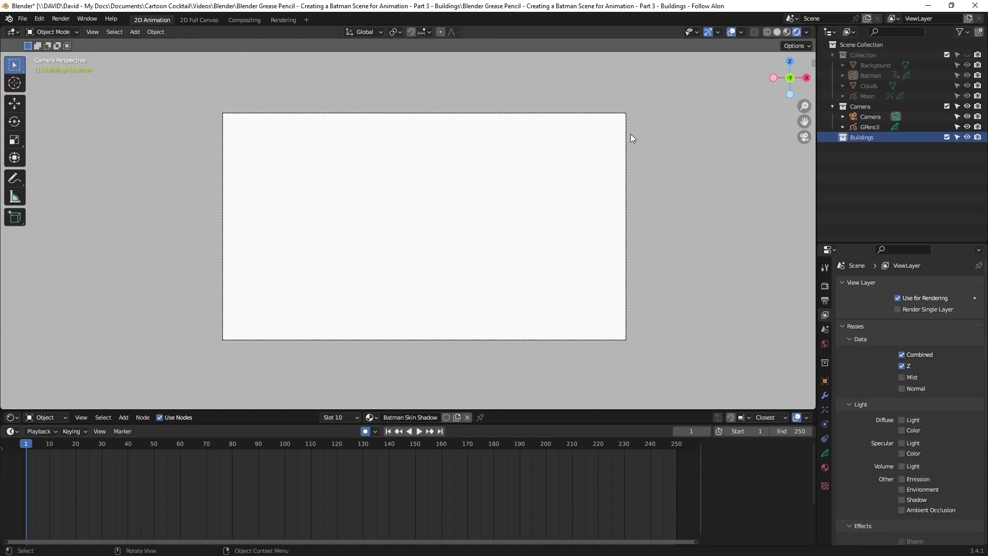
{"action": "middle_click_drag", "start_coordinate": [627, 156], "coordinate": [511, 187]}
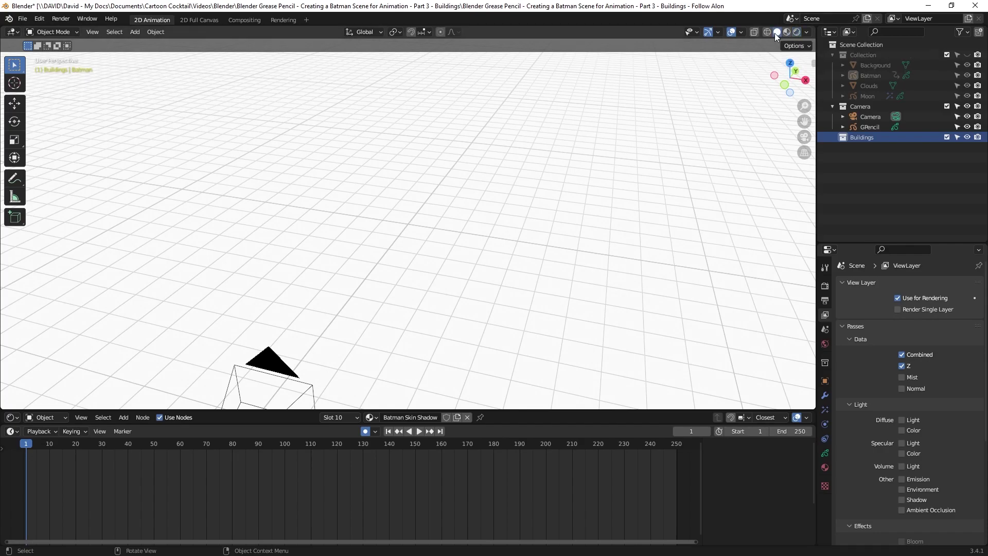
Add the General set's Layout workspace to the file
{"action": "left_click", "coordinate": [307, 19]}
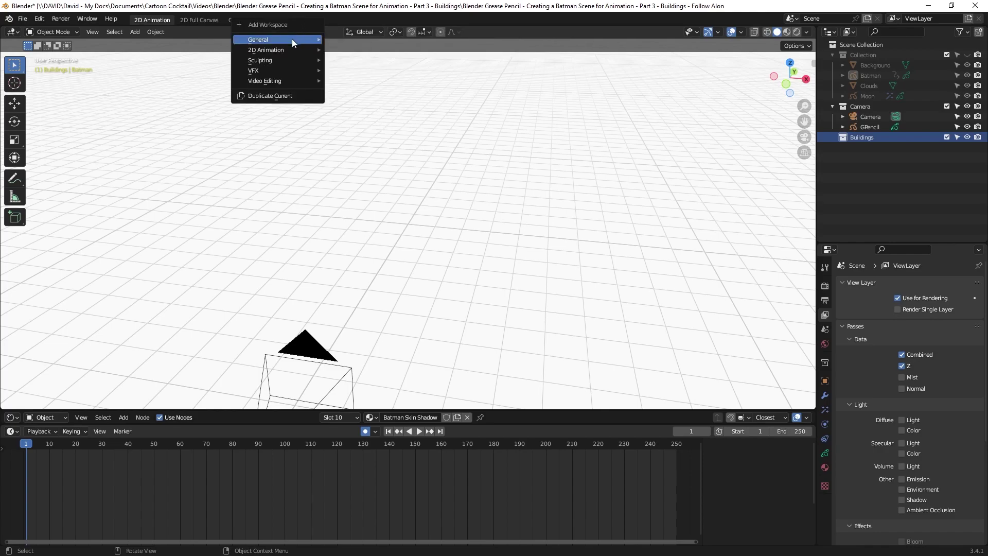
{"action": "mouse_move", "coordinate": [294, 37]}
{"action": "left_click", "coordinate": [352, 69]}
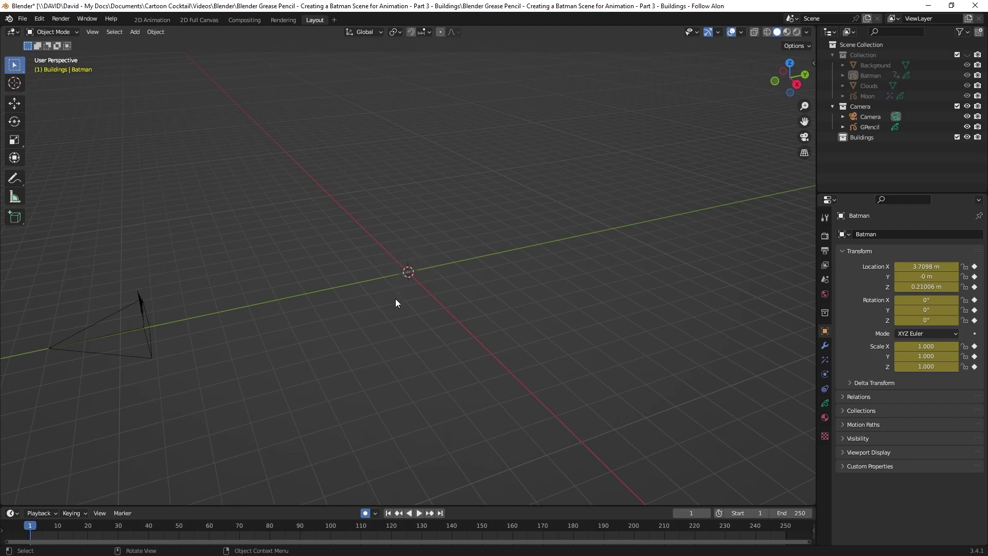
Place the 3D cursor away from the centre, and snap it back to the world origin
{"action": "left_click", "coordinate": [14, 83]}
{"action": "left_click", "coordinate": [339, 364]}
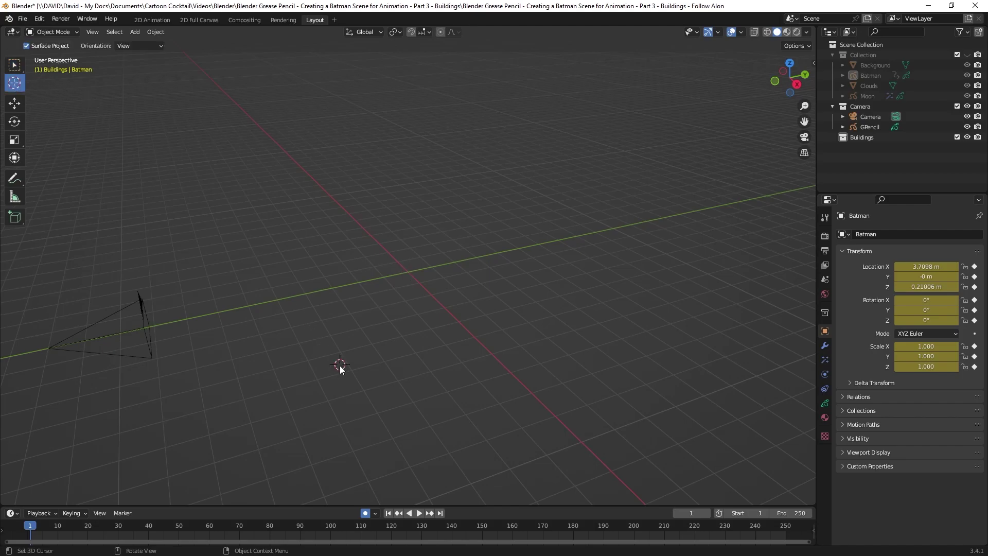
{"action": "left_click", "coordinate": [302, 254]}
{"action": "key", "text": "shift+s"}
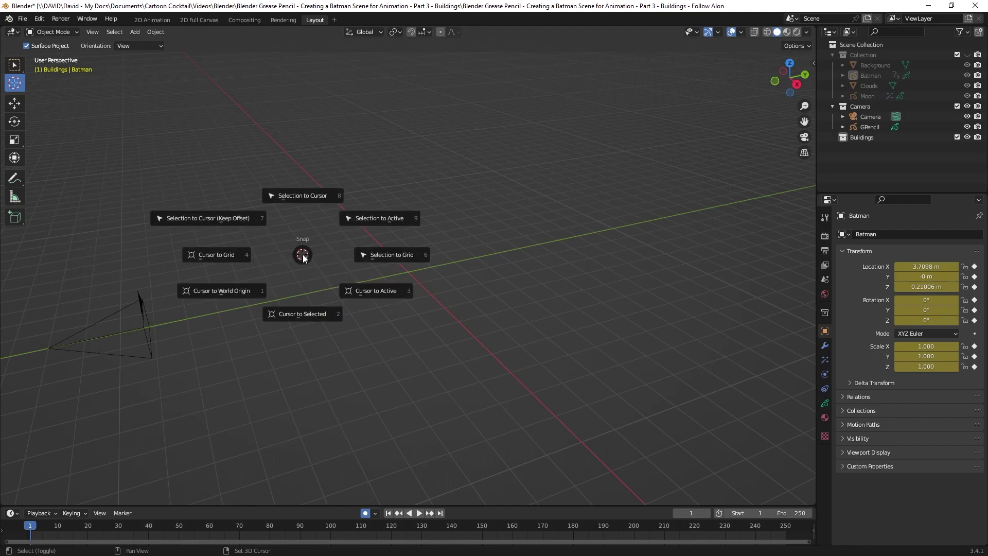
{"action": "left_click", "coordinate": [232, 294]}
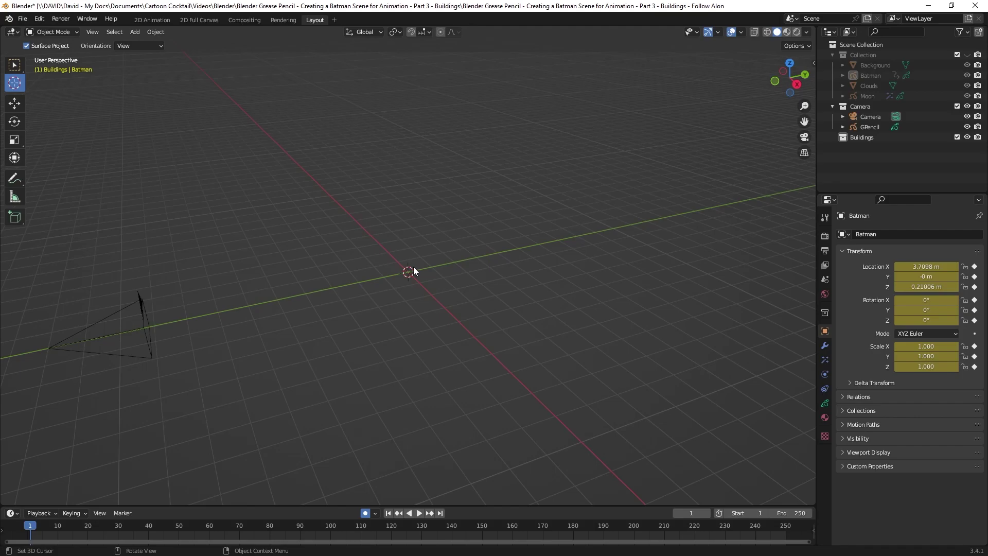
Add a cube mesh at the world origin and show it through the camera in the 2D Animation workspace
{"action": "key", "text": "shift+a"}
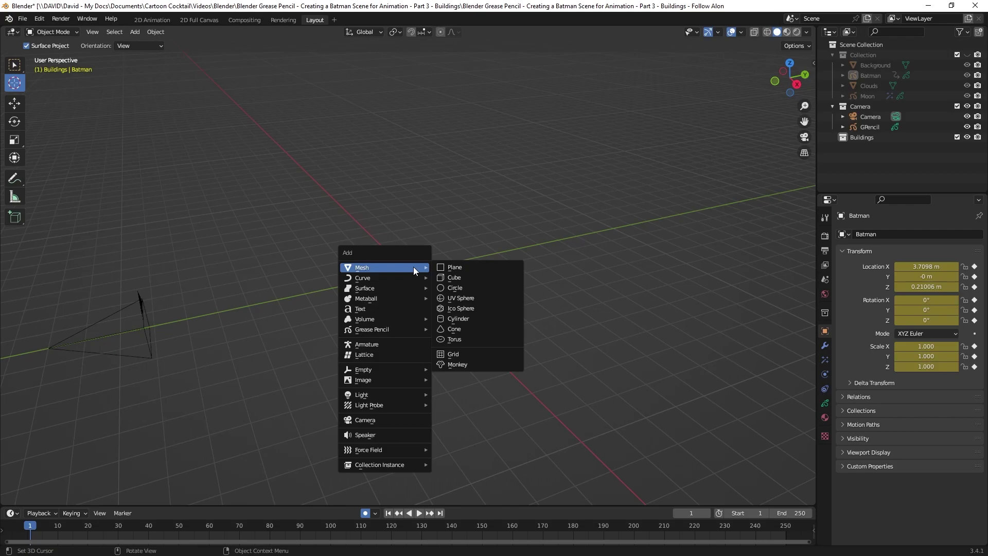
{"action": "left_click", "coordinate": [458, 274]}
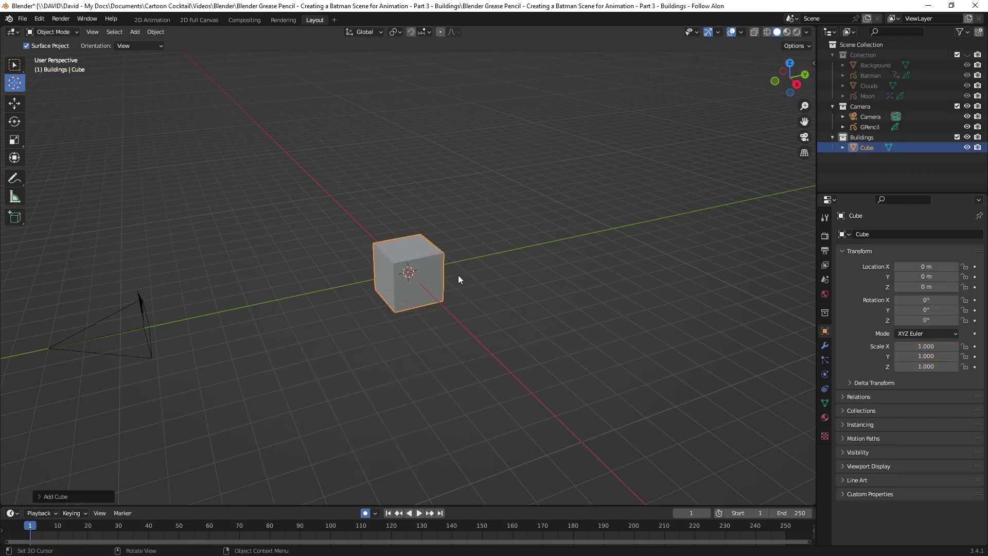
{"action": "left_click", "coordinate": [144, 19]}
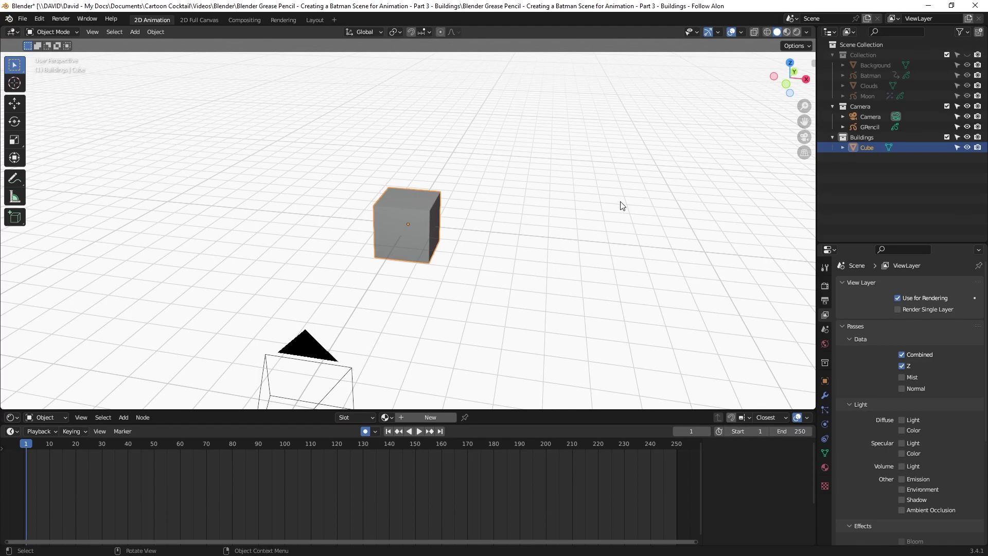
{"action": "key", "text": "KP_0"}
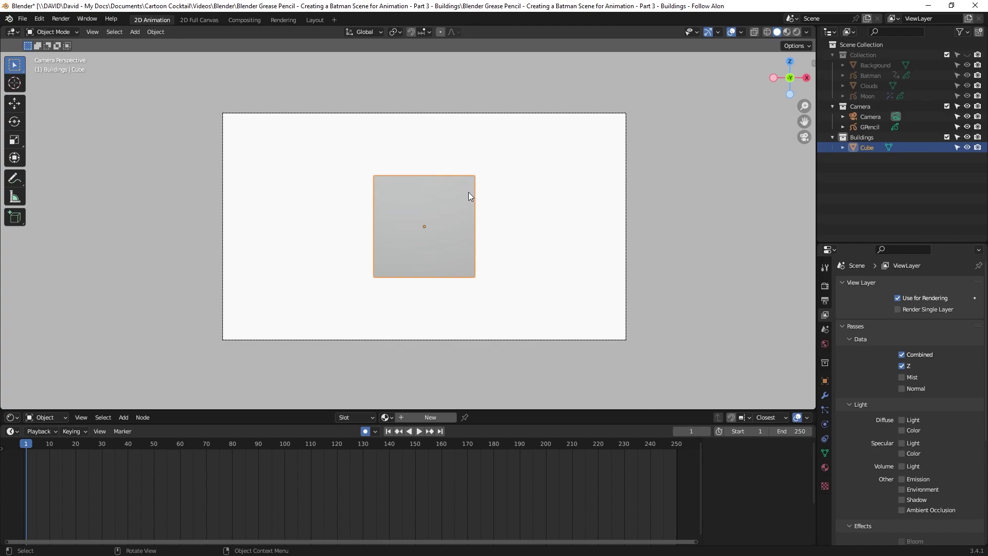
Scale the cube by about 1.28 along the Z axis
{"action": "key", "text": "s"}
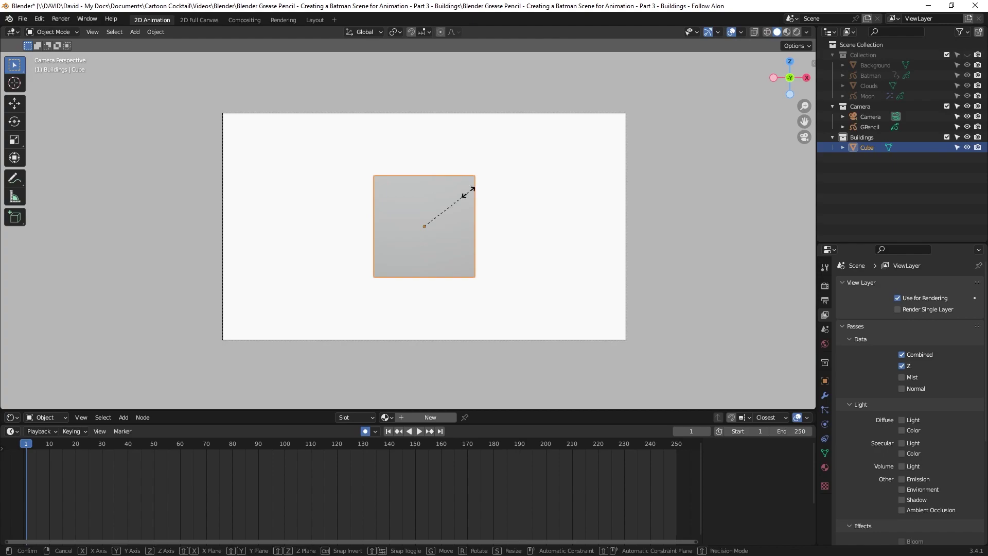
{"action": "key", "text": "z"}
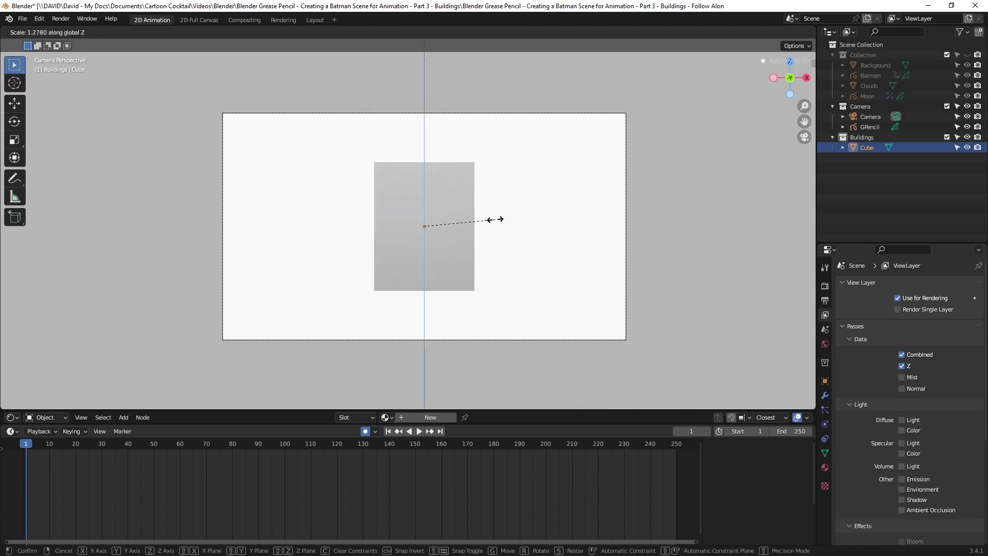
{"action": "left_click", "coordinate": [495, 220]}
Move the cube down about 1.35 m along the Z axis so it crosses the camera frame's lower edge
{"action": "key", "text": "alt+a"}
{"action": "left_click", "coordinate": [450, 232]}
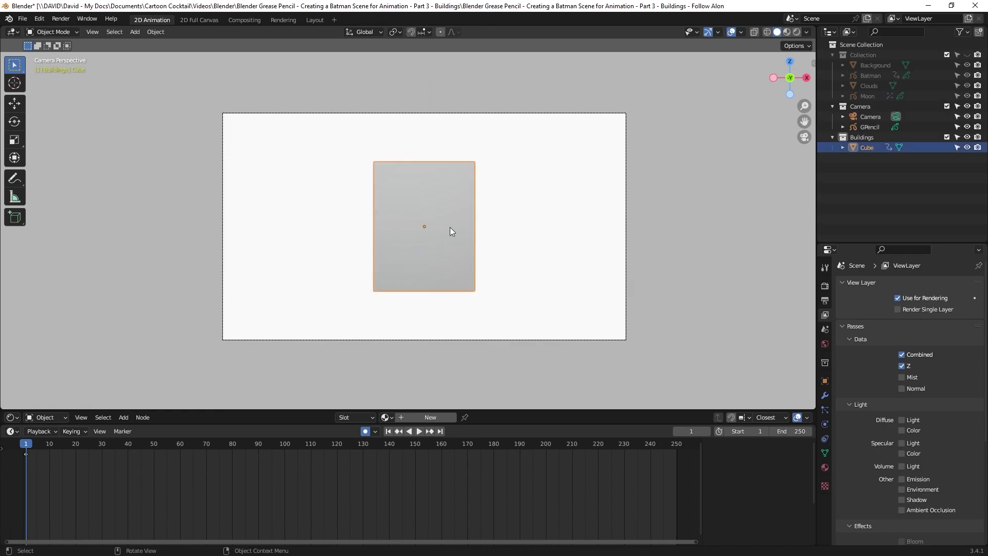
{"action": "key", "text": "g"}
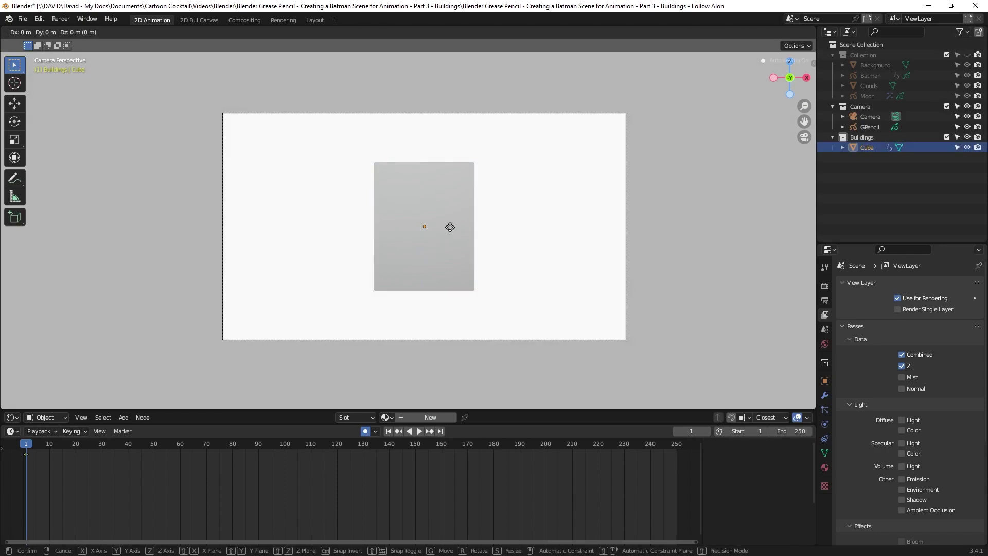
{"action": "key", "text": "z"}
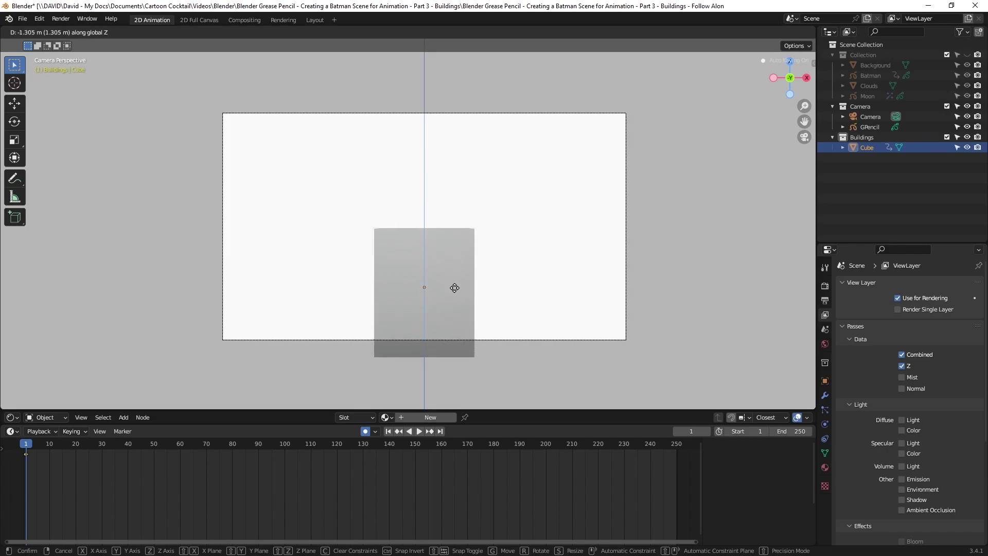
{"action": "left_click", "coordinate": [455, 289]}
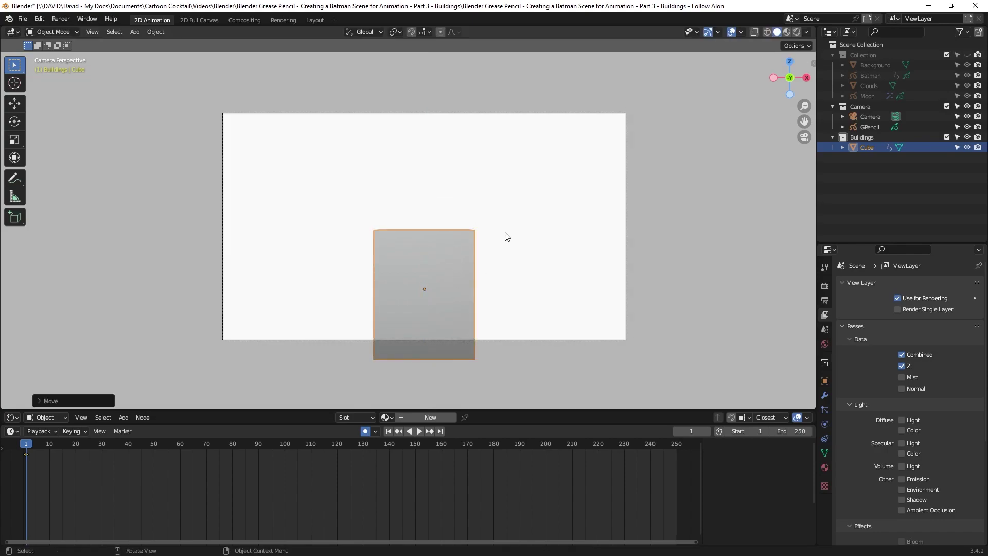
Stretch the lowered cube by a further factor of about 1.06 along the Z axis
{"action": "key", "text": "s"}
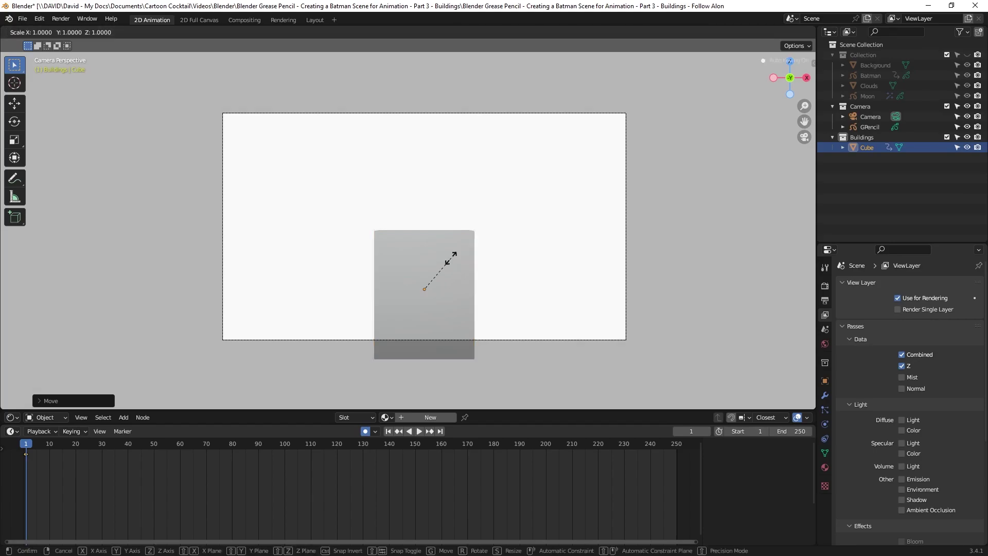
{"action": "key", "text": "z"}
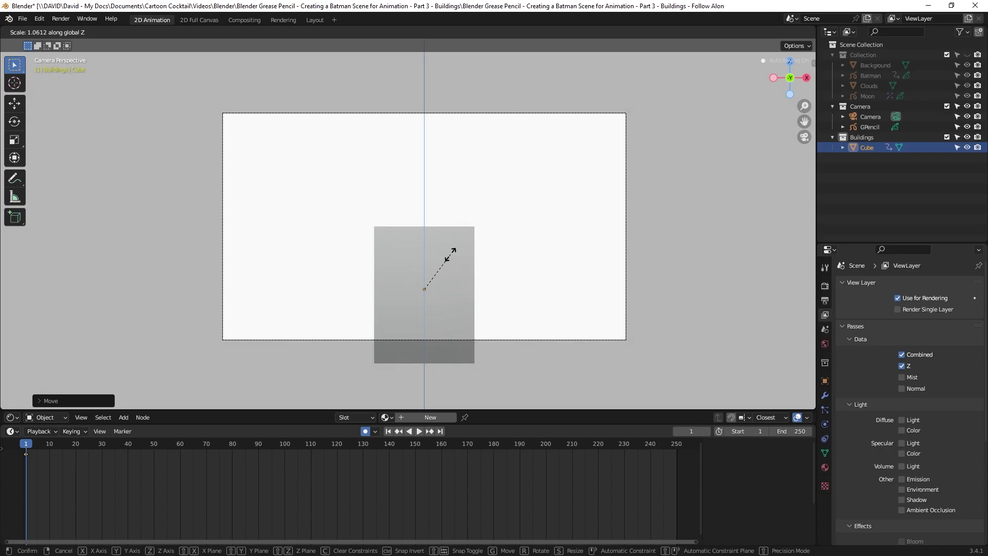
{"action": "left_click", "coordinate": [450, 255]}
Open the cube in Edit Mode in the Layout workspace, framed close on its top
{"action": "middle_click_drag", "start_coordinate": [512, 223], "coordinate": [461, 269]}
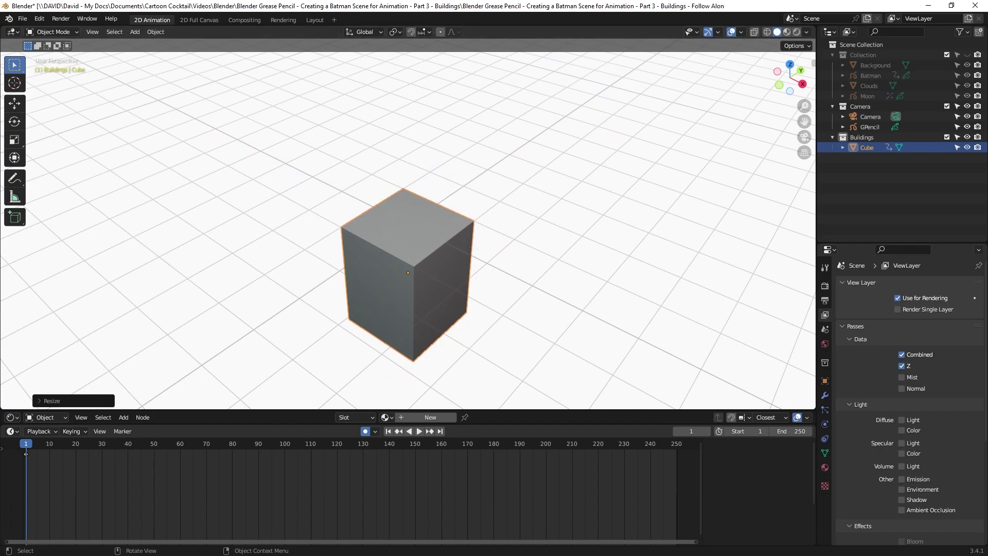
{"action": "key", "text": "Tab"}
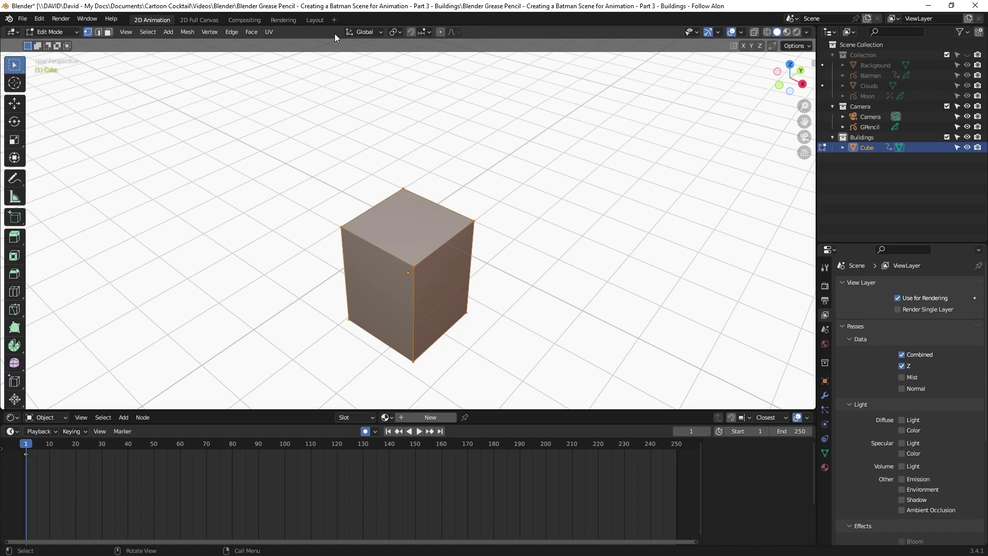
{"action": "left_click", "coordinate": [310, 20]}
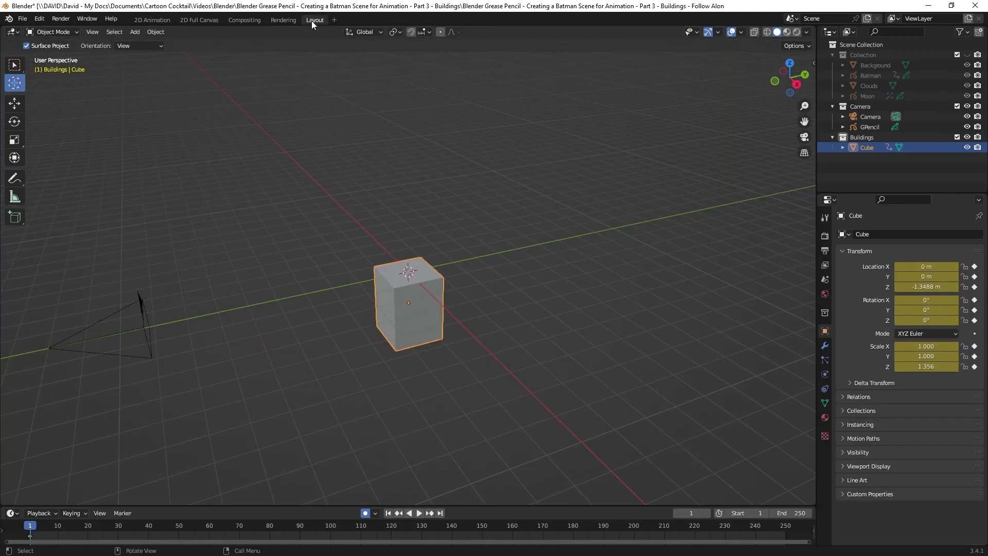
{"action": "scroll", "coordinate": [406, 309], "scroll_direction": "up", "scroll_amount": 2}
{"action": "scroll", "coordinate": [399, 289], "scroll_direction": "up", "scroll_amount": 5}
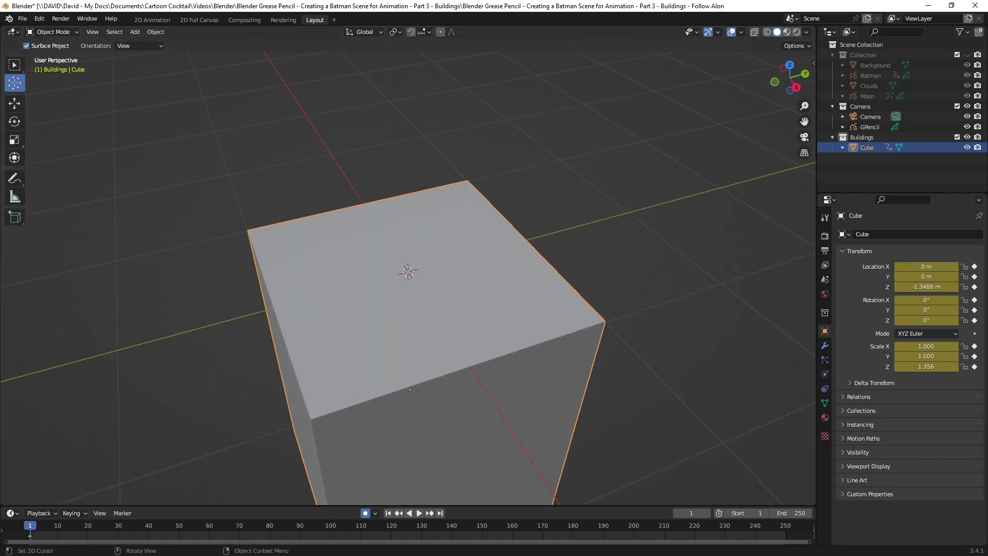
{"action": "key", "text": "Tab"}
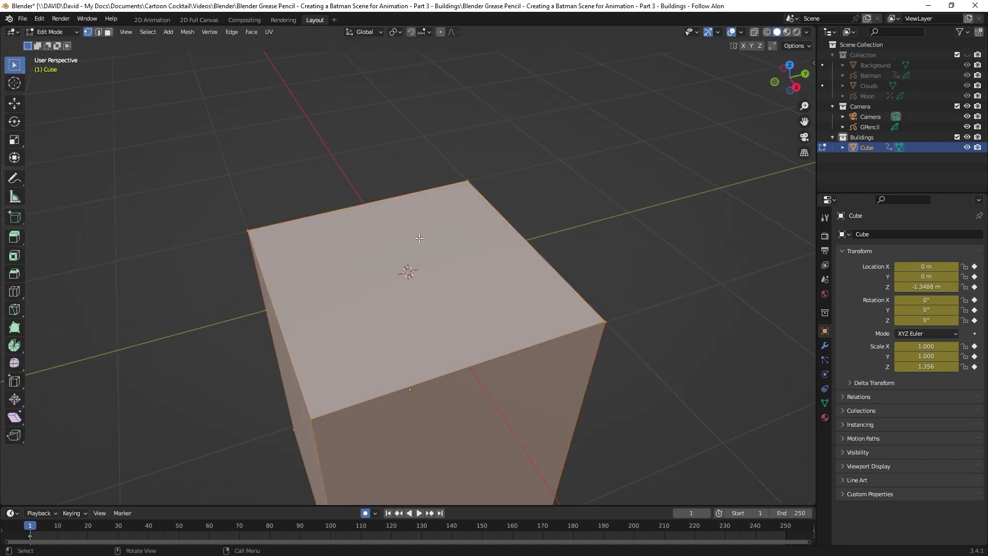
Extrude the cube's top face in place and scale the new face uniformly to about 0.86 to form a rooftop inset
{"action": "left_click", "coordinate": [108, 32]}
{"action": "left_click", "coordinate": [600, 239]}
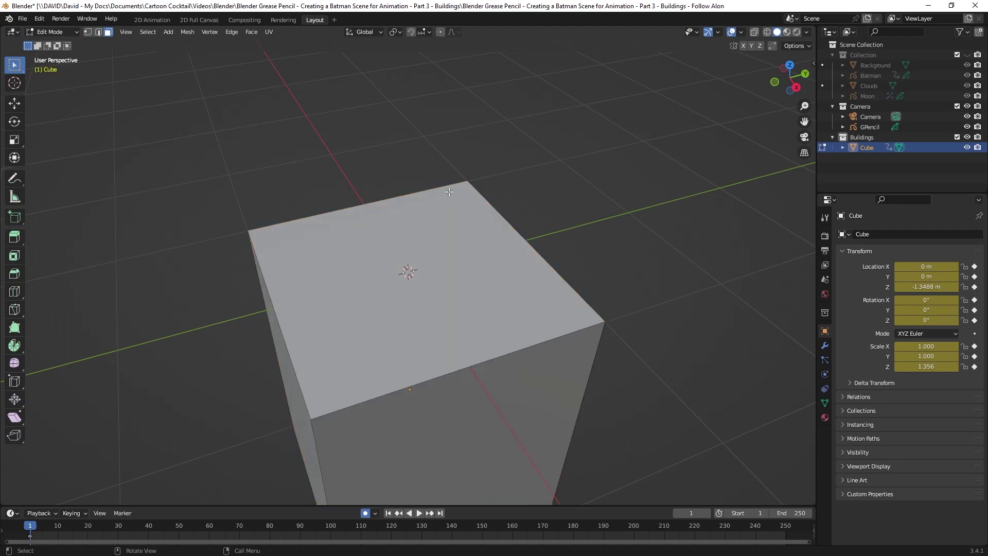
{"action": "left_click", "coordinate": [403, 263]}
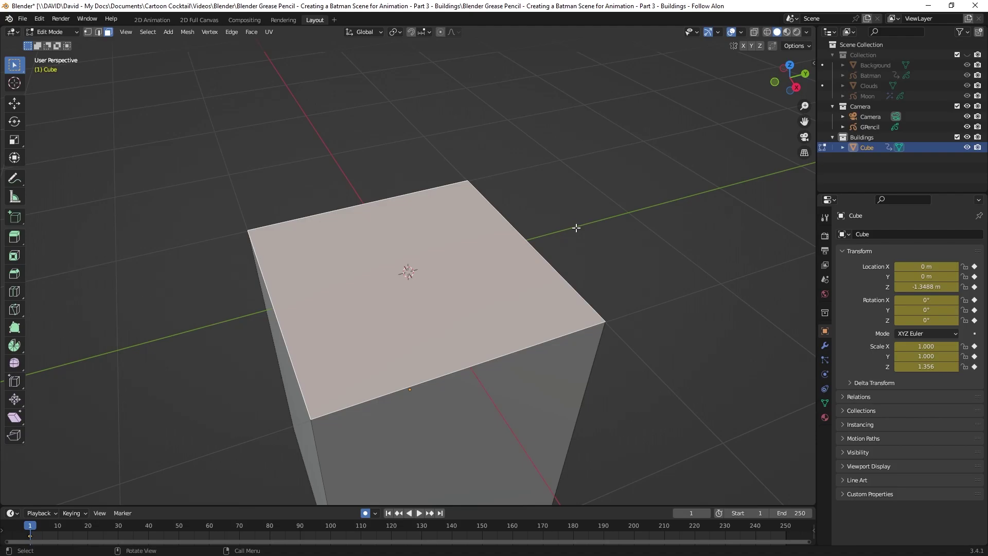
{"action": "key", "text": "e"}
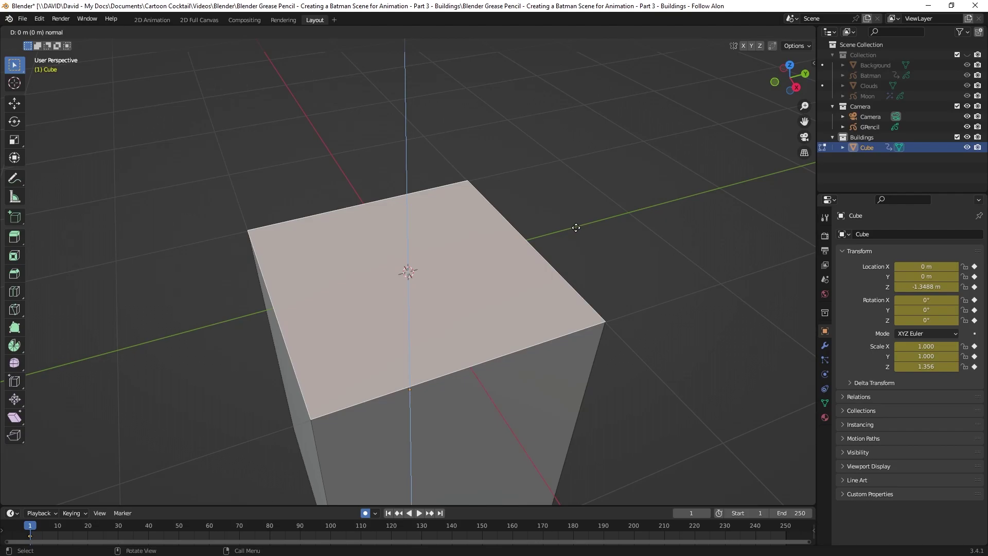
{"action": "right_click", "coordinate": [576, 228]}
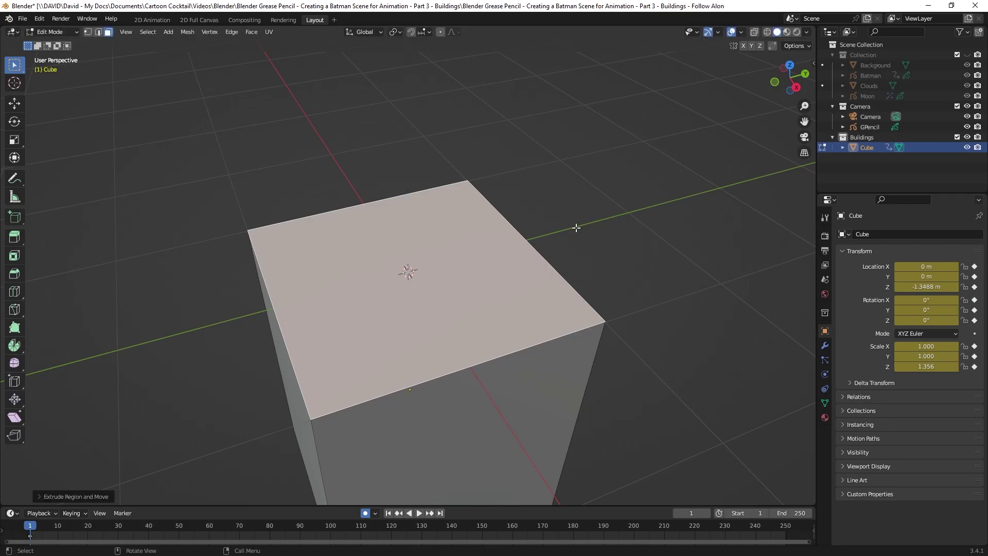
{"action": "key", "text": "s"}
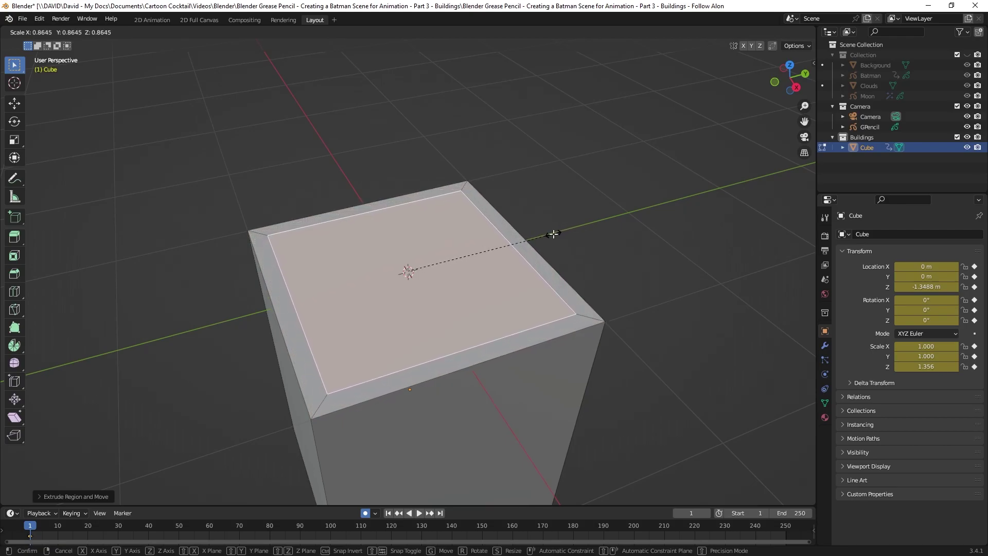
{"action": "left_click", "coordinate": [553, 233]}
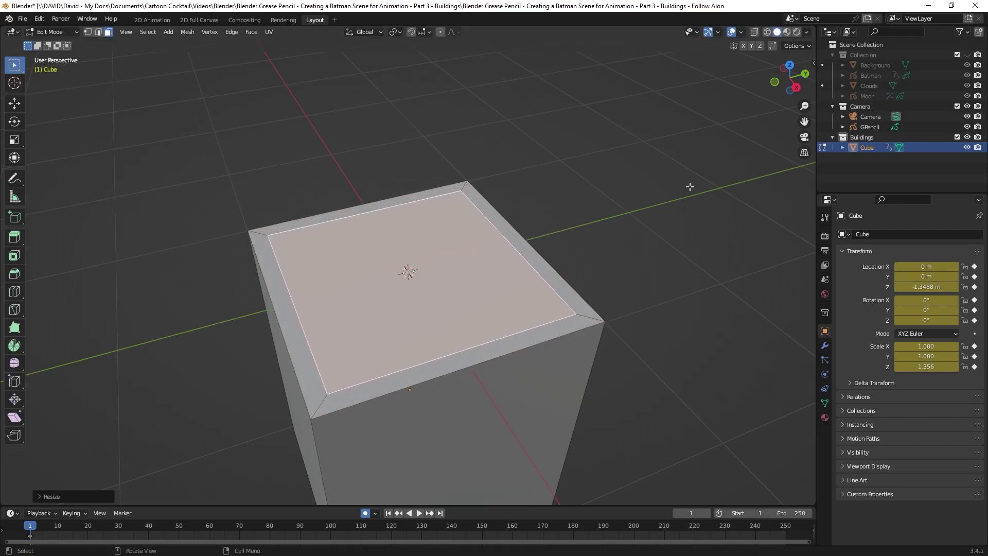
Extrude the inset top face upward about 1.6 m along Z through the camera view in the 2D Animation workspace, forming an upper tier
{"action": "left_click", "coordinate": [152, 20]}
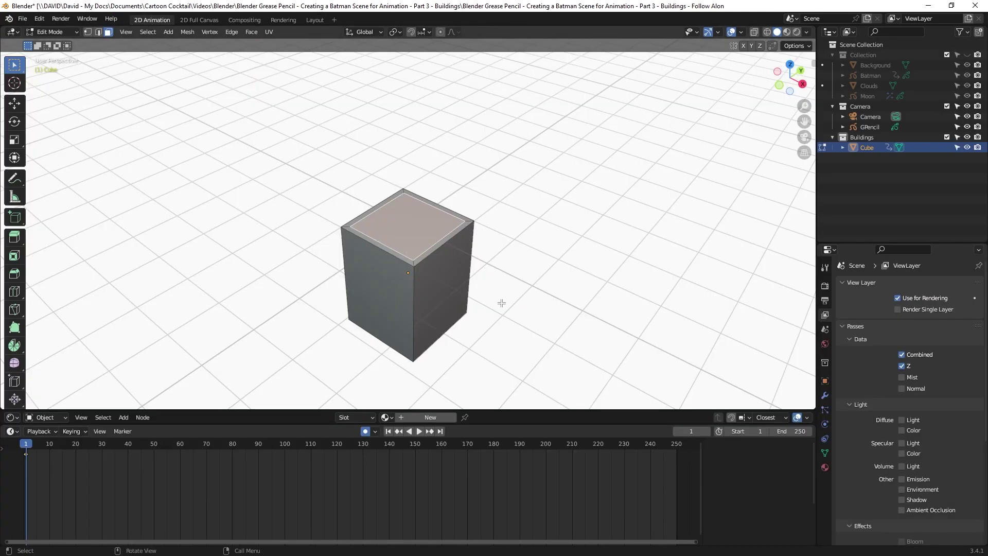
{"action": "key", "text": "KP_0"}
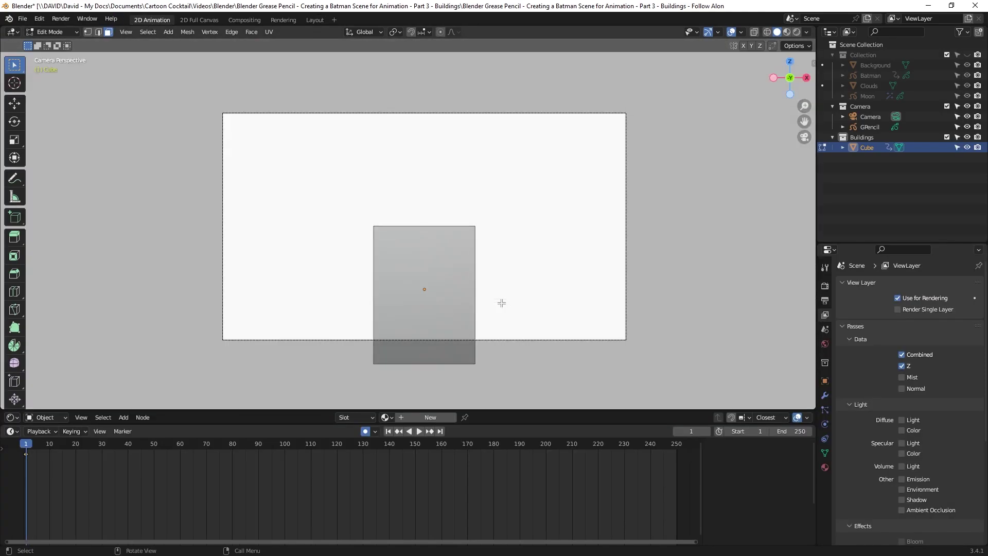
{"action": "key", "text": "e"}
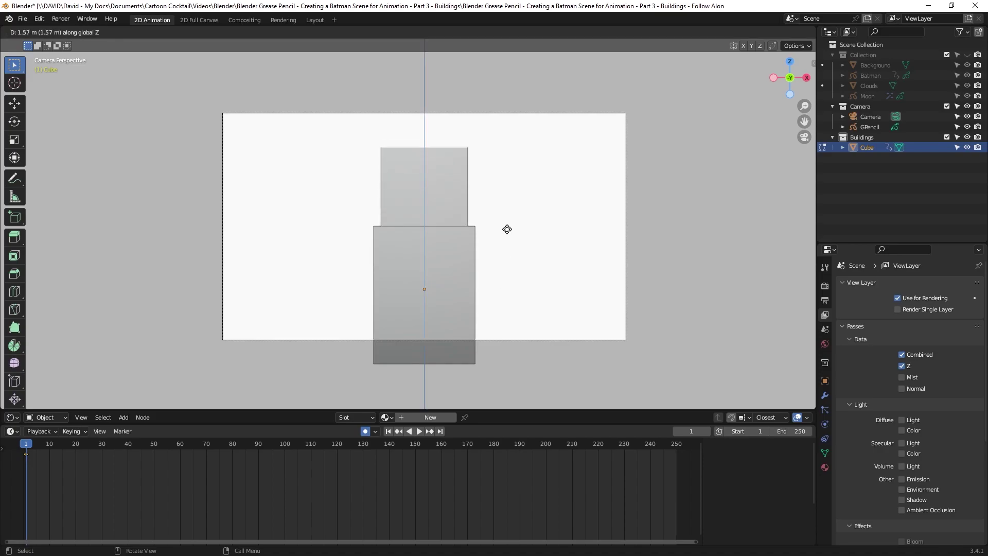
{"action": "left_click", "coordinate": [507, 225]}
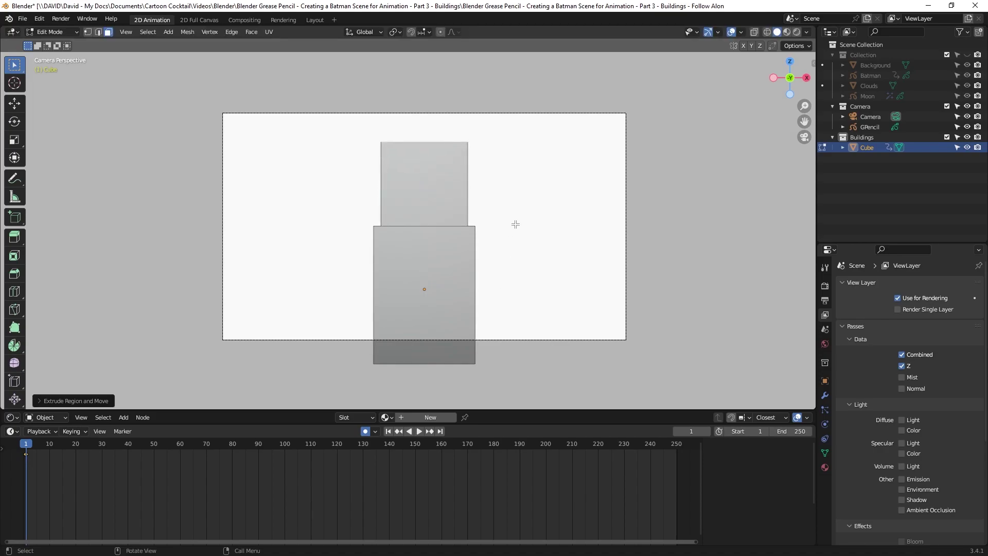
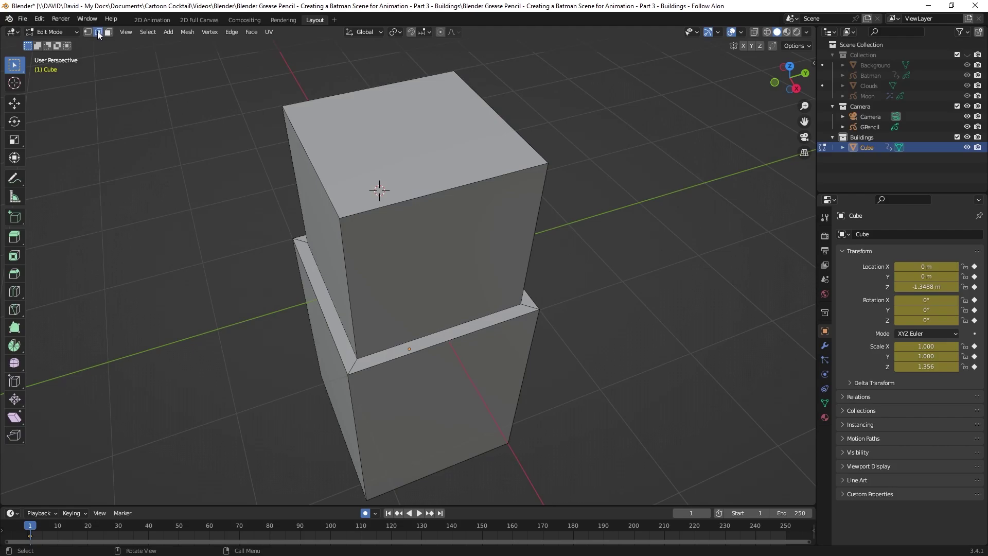
Try a single vertical loop cut around both tiers, slid off-centre toward one side edge by a factor of about -0.65
{"action": "key", "text": "ctrl"}
{"action": "key", "text": "ctrl+r"}
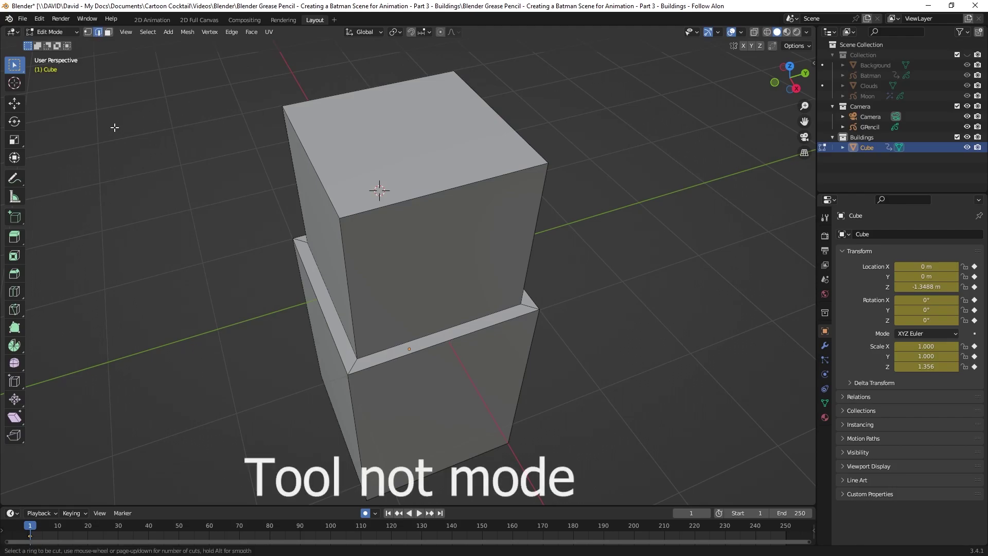
{"action": "left_click", "coordinate": [15, 291]}
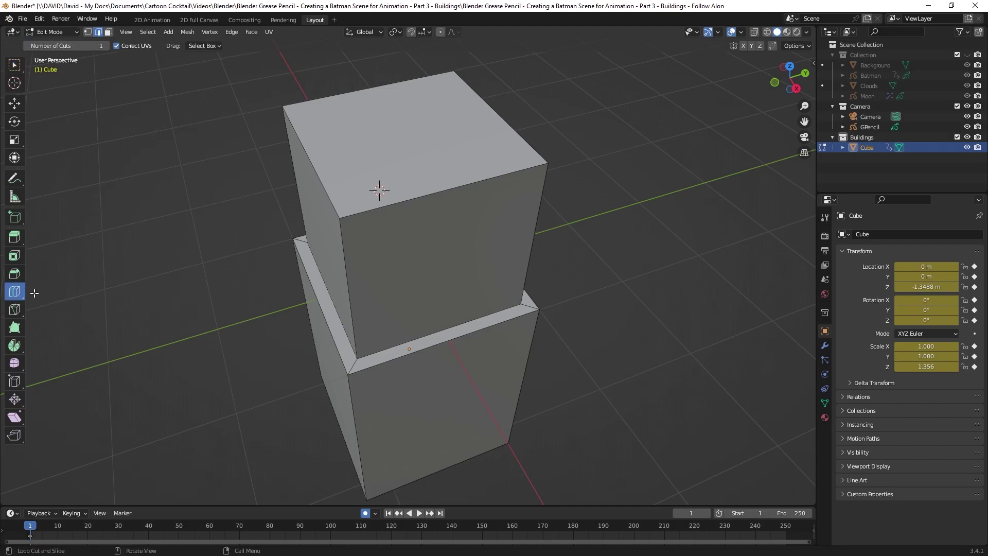
{"action": "key", "text": "w"}
{"action": "key", "text": "ctrl+r"}
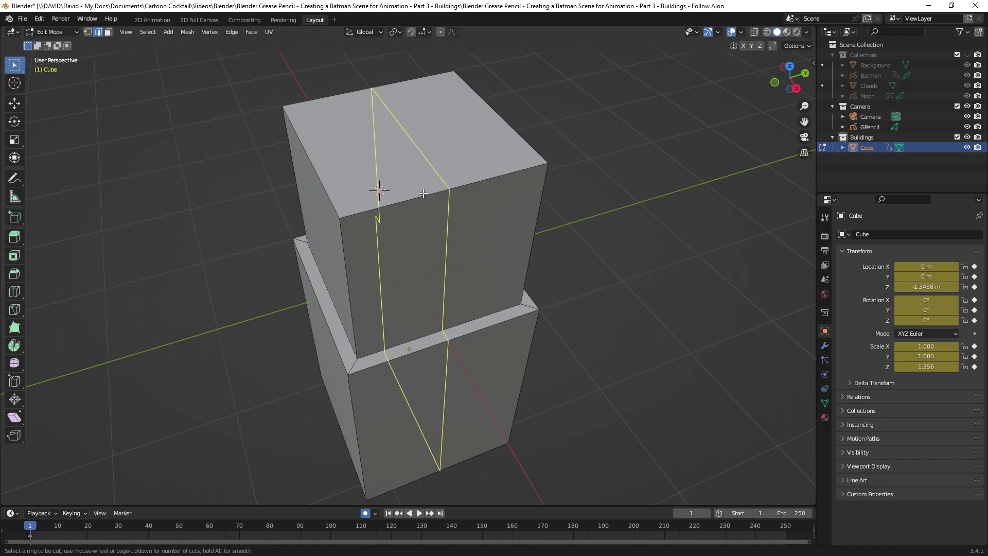
{"action": "left_click", "coordinate": [455, 188]}
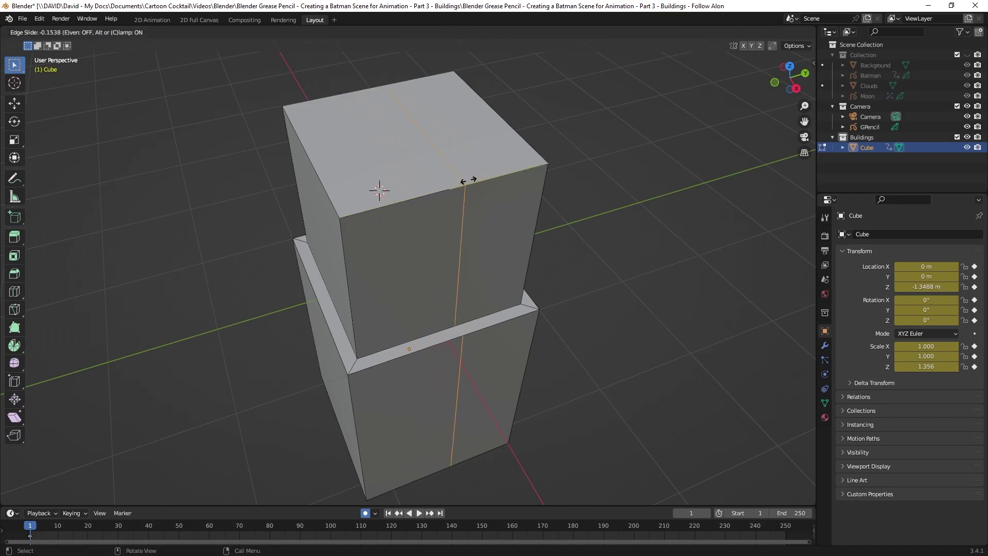
{"action": "left_click", "coordinate": [521, 163]}
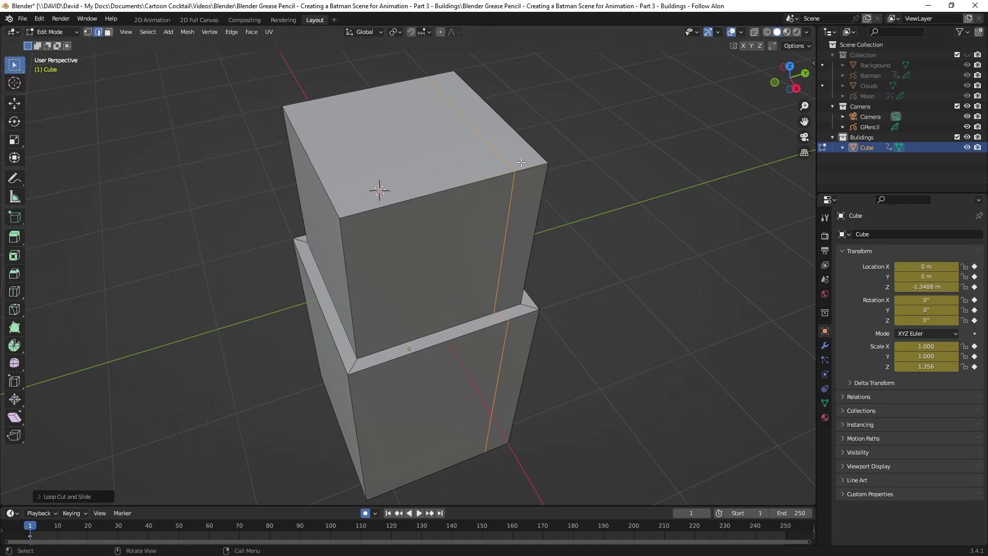
Expand the Loop Cut and Slide settings, then undo the off-centre vertical loop cut
{"action": "left_click", "coordinate": [43, 497]}
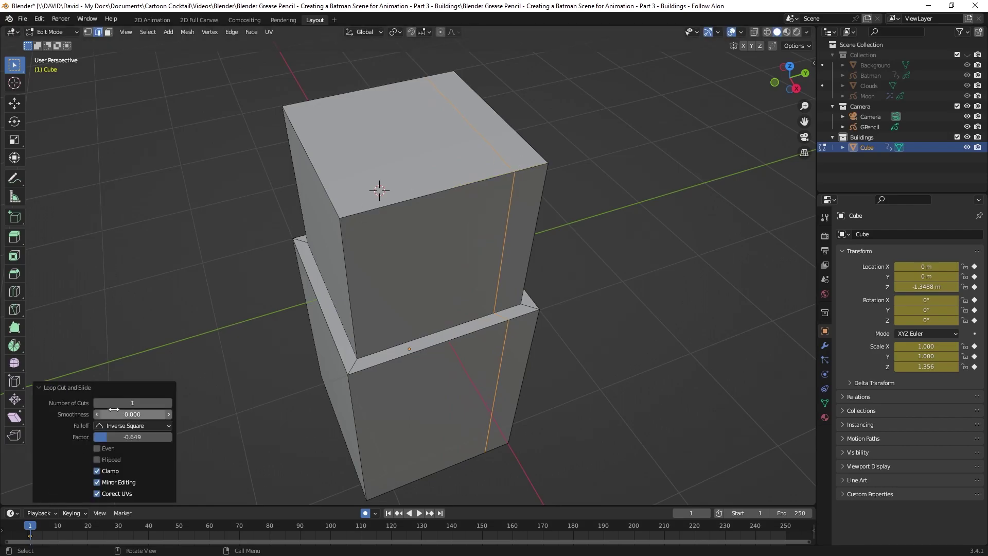
{"action": "left_click", "coordinate": [494, 222]}
{"action": "left_click", "coordinate": [614, 206]}
{"action": "key", "text": "ctrl+z"}
{"action": "key", "text": "ctrl+z"}
{"action": "key", "text": "ctrl+z"}
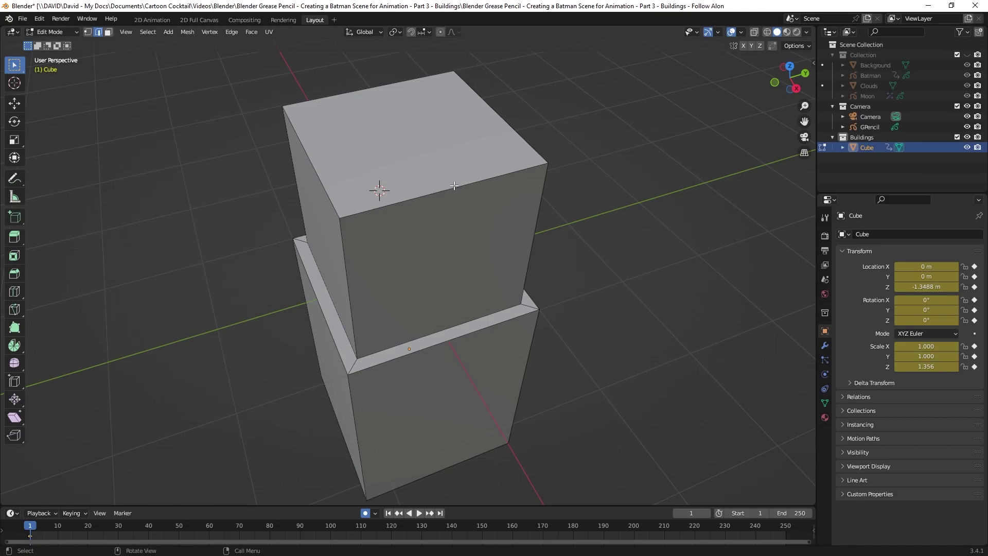
Add 12 evenly spaced vertical loop cuts around both tiers of the building, leaving the slide factor at 0
{"action": "key", "text": "ctrl+r"}
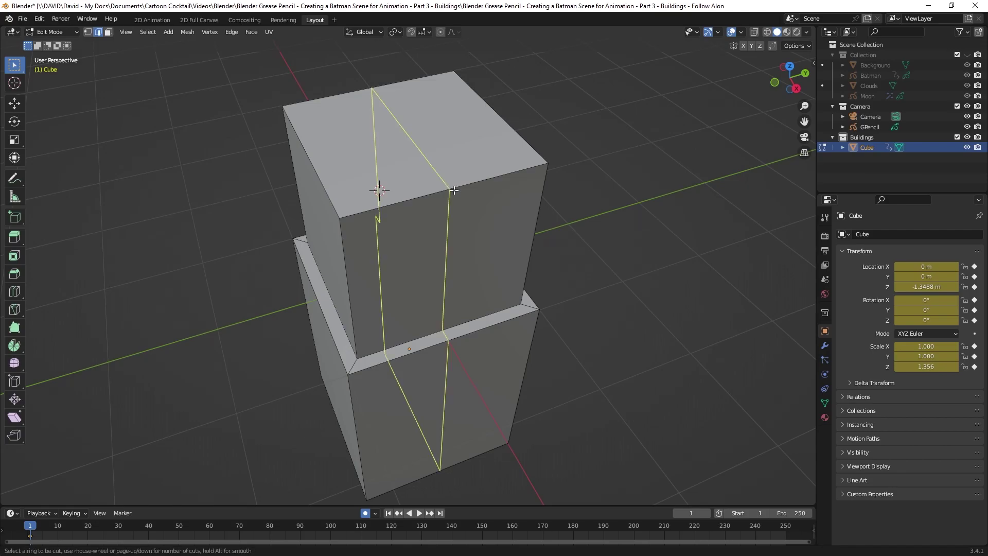
{"action": "left_click", "coordinate": [454, 190]}
{"action": "right_click", "coordinate": [453, 190]}
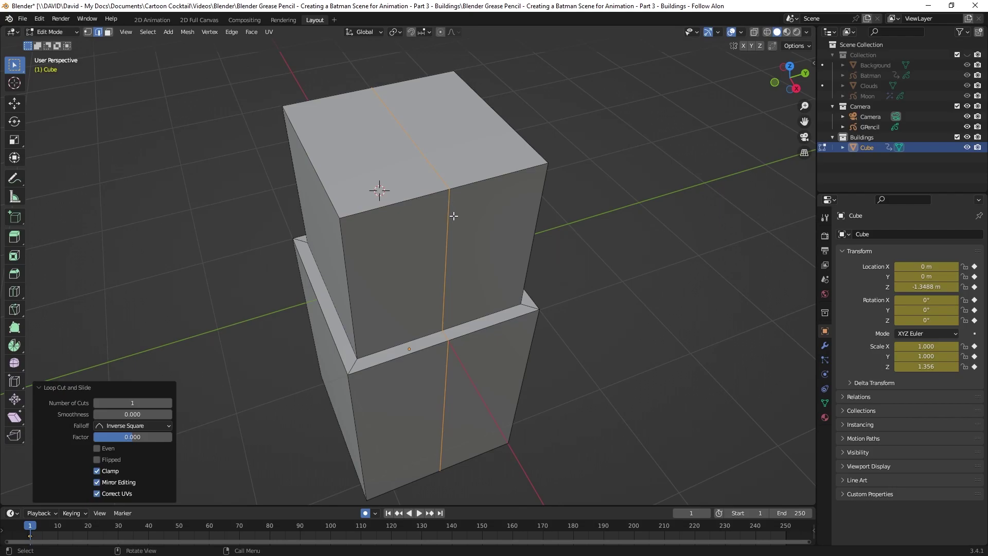
{"action": "left_click", "coordinate": [168, 403]}
{"action": "left_click", "coordinate": [168, 404]}
{"action": "left_click", "coordinate": [168, 404]}
{"action": "left_click", "coordinate": [168, 403]}
{"action": "left_click", "coordinate": [168, 403]}
{"action": "left_click", "coordinate": [168, 404]}
{"action": "left_click", "coordinate": [168, 403]}
{"action": "left_click", "coordinate": [168, 404]}
{"action": "left_click", "coordinate": [169, 403]}
{"action": "left_click", "coordinate": [168, 403]}
{"action": "left_click", "coordinate": [168, 403]}
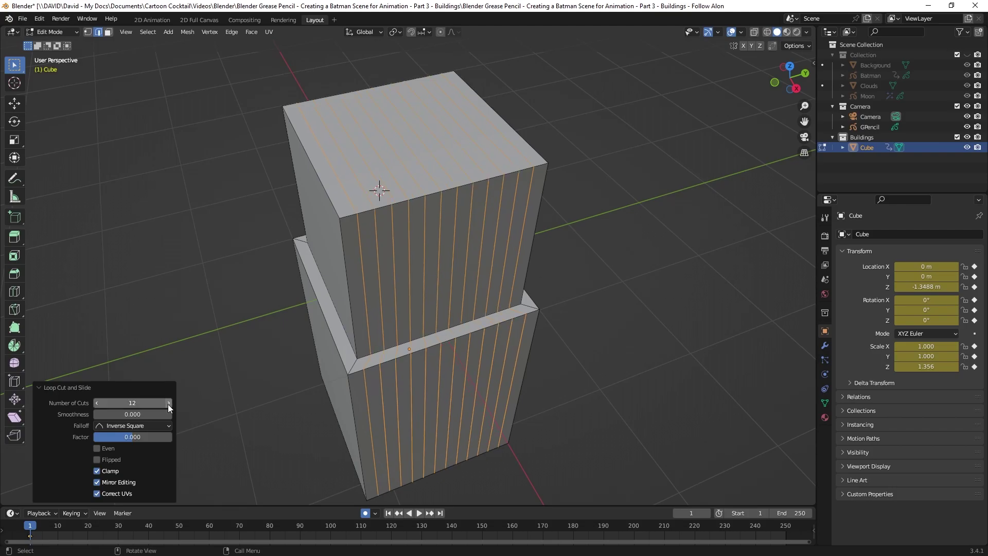
Add 12 evenly spaced vertical loop cuts across the adjacent, still uncut side of both tiers without sliding them
{"action": "middle_click_drag", "start_coordinate": [291, 395], "coordinate": [273, 346]}
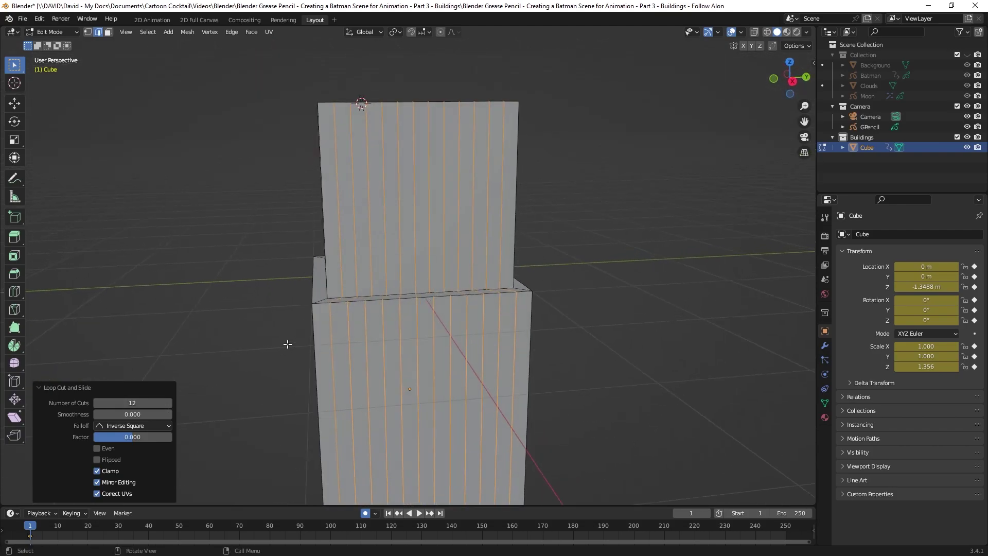
{"action": "key", "text": "alt+a"}
{"action": "middle_click_drag", "start_coordinate": [288, 343], "coordinate": [397, 368]}
{"action": "key", "text": "ctrl+r"}
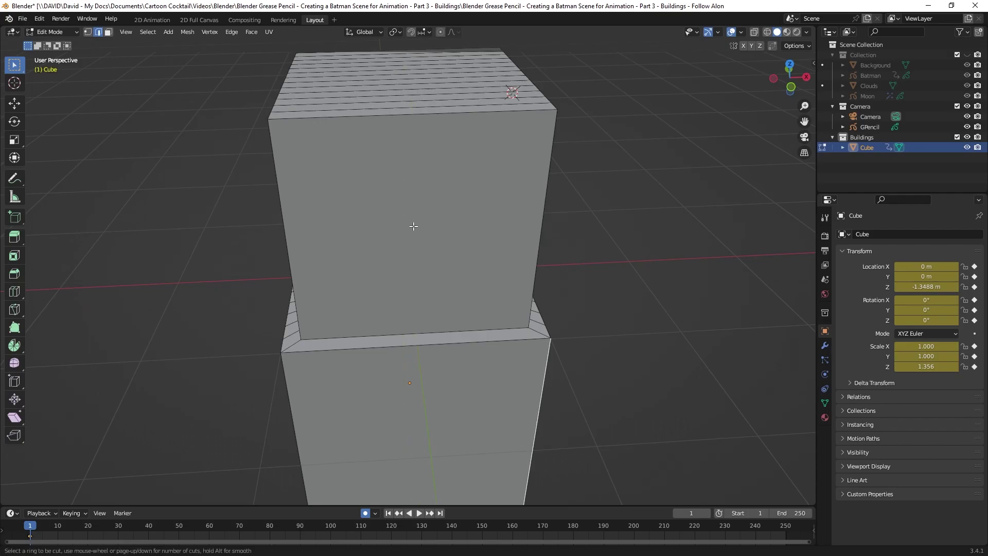
{"action": "left_click", "coordinate": [409, 119]}
{"action": "right_click", "coordinate": [409, 118]}
{"action": "left_click", "coordinate": [141, 402]}
{"action": "key", "text": "Return"}
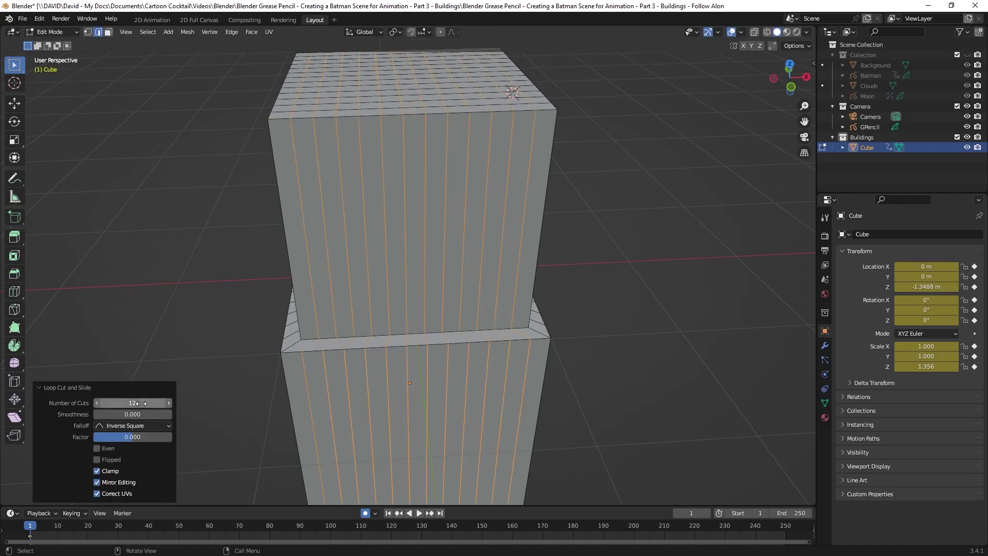
{"action": "left_click", "coordinate": [141, 403]}
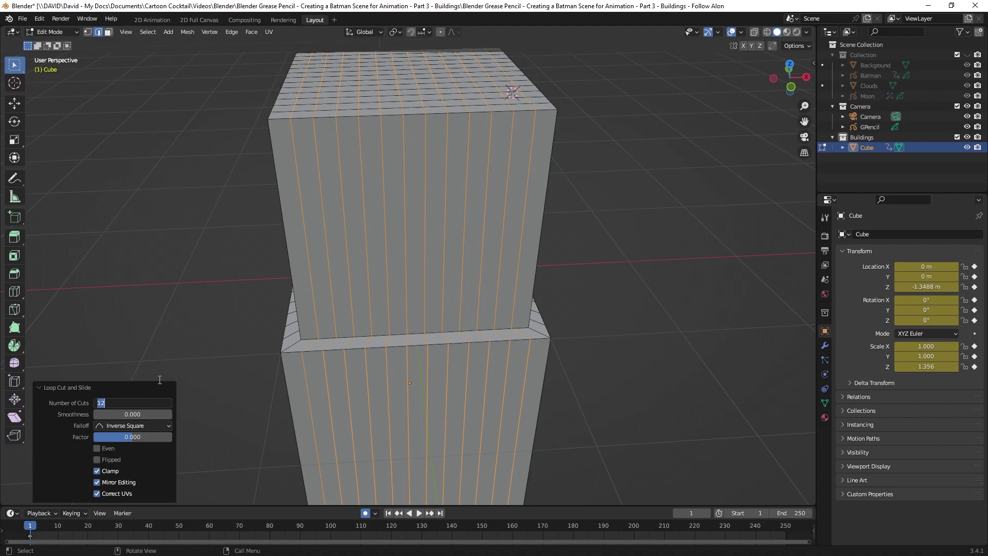
{"action": "left_click", "coordinate": [187, 323]}
Add a horizontal loop cut around the upper tier and slide it close to the roof edge, factor about -0.83
{"action": "middle_click_drag", "start_coordinate": [330, 368], "coordinate": [326, 340]}
{"action": "scroll", "coordinate": [326, 340], "scroll_direction": "down", "scroll_amount": 1}
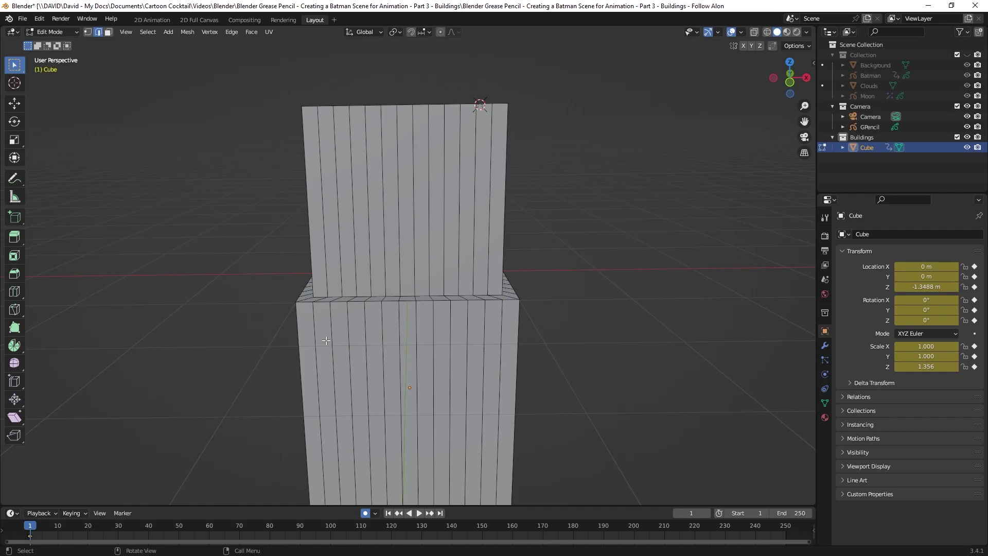
{"action": "key", "text": "ctrl+r"}
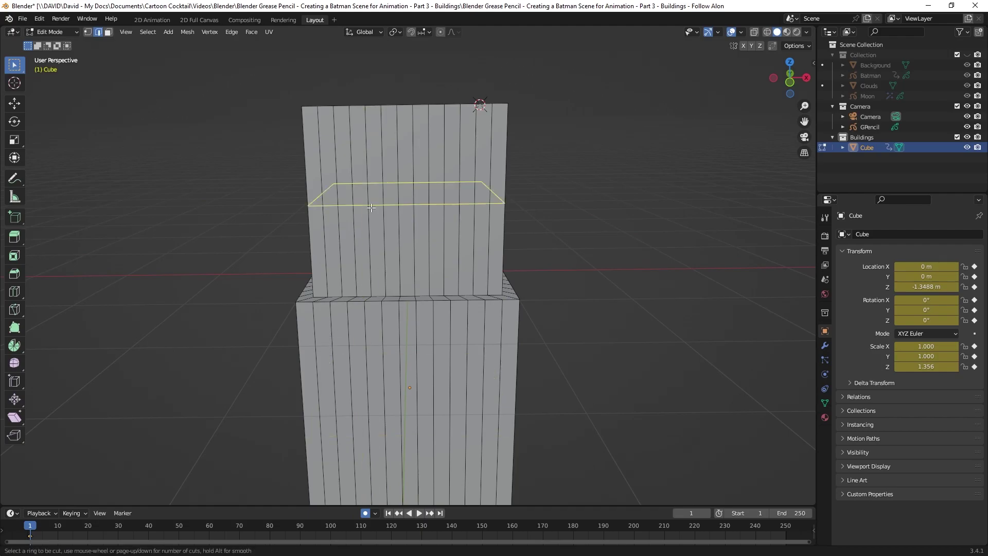
{"action": "left_click", "coordinate": [388, 203]}
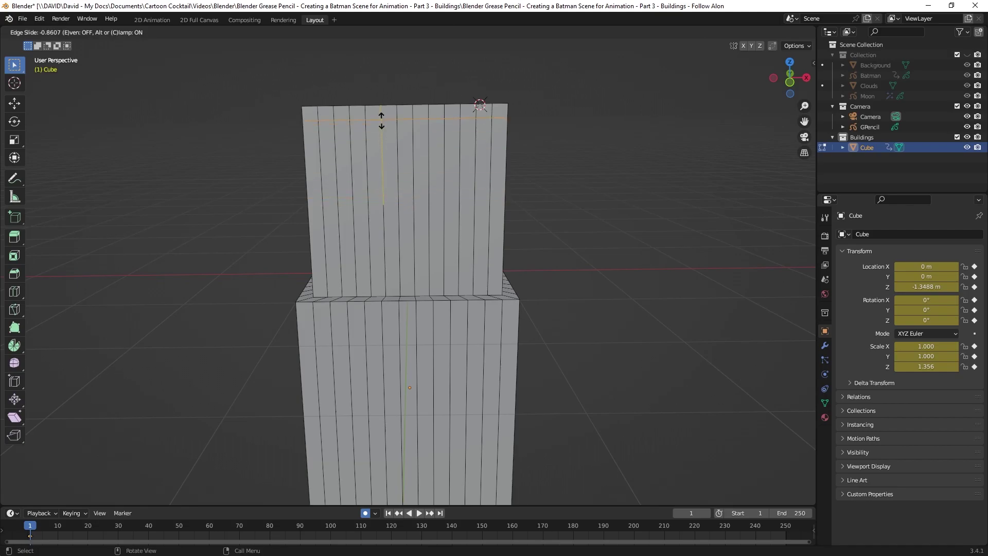
{"action": "left_click", "coordinate": [381, 124]}
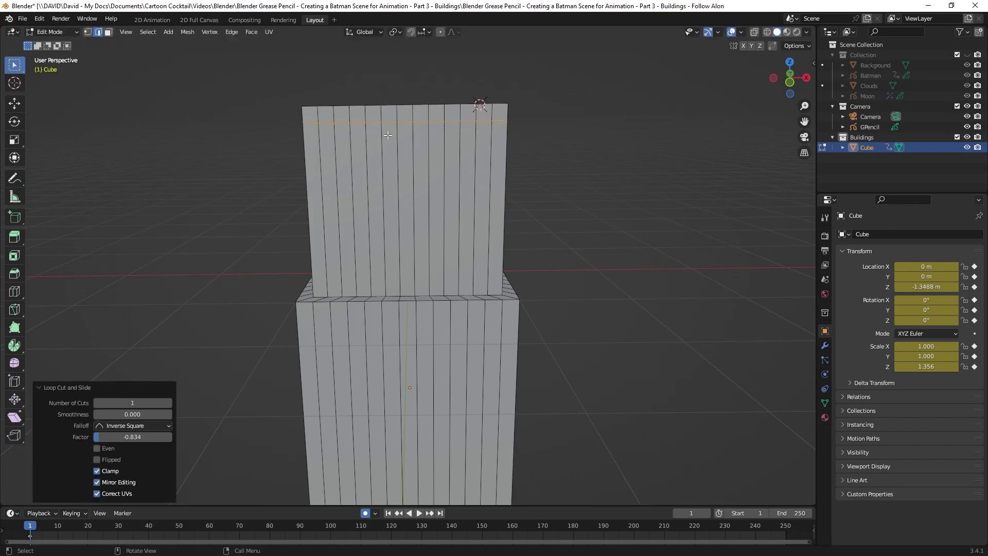
{"action": "left_click", "coordinate": [423, 205]}
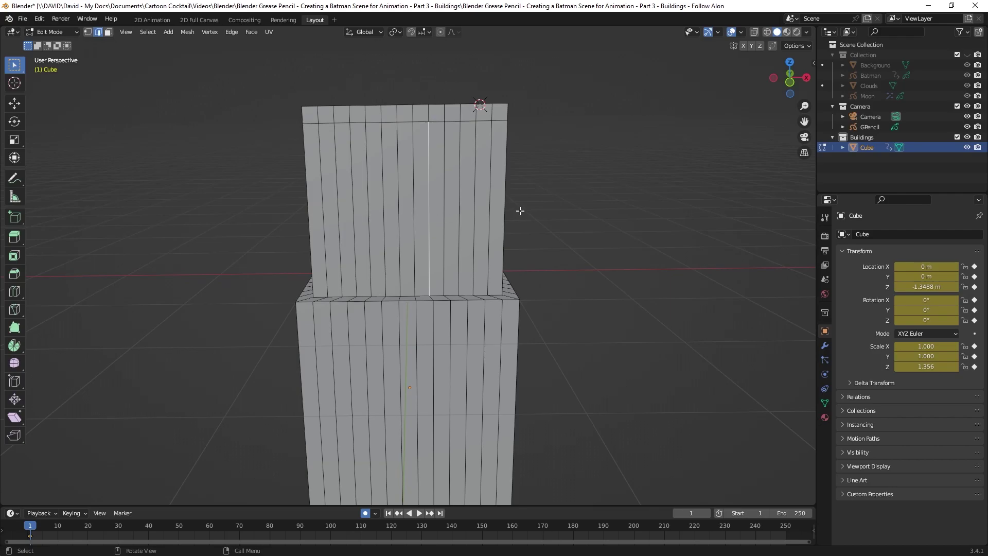
Add a second horizontal loop cut around the upper tier, slid down close to its base by a factor of about 0.8
{"action": "key", "text": "ctrl+r"}
{"action": "left_click", "coordinate": [502, 222]}
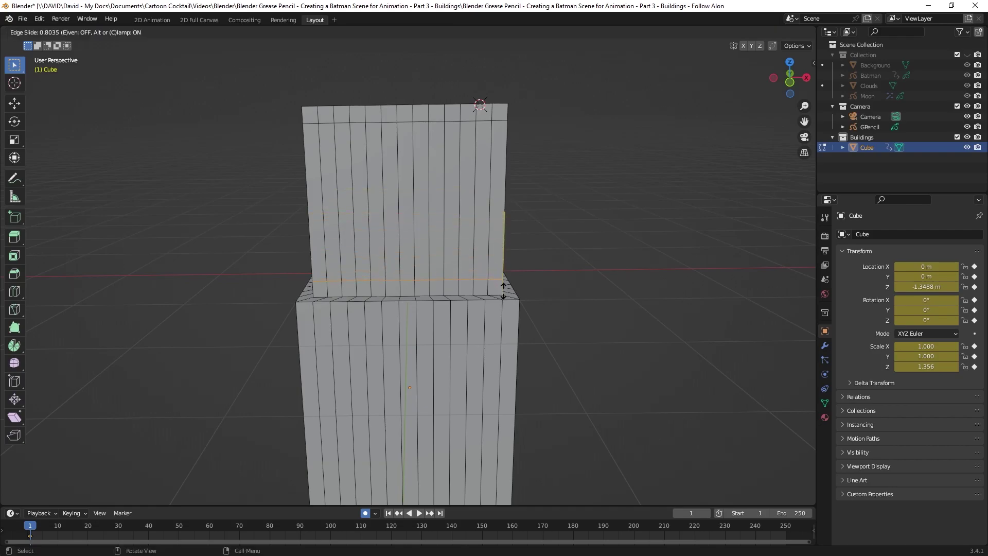
{"action": "left_click", "coordinate": [503, 289]}
{"action": "key", "text": "alt+a"}
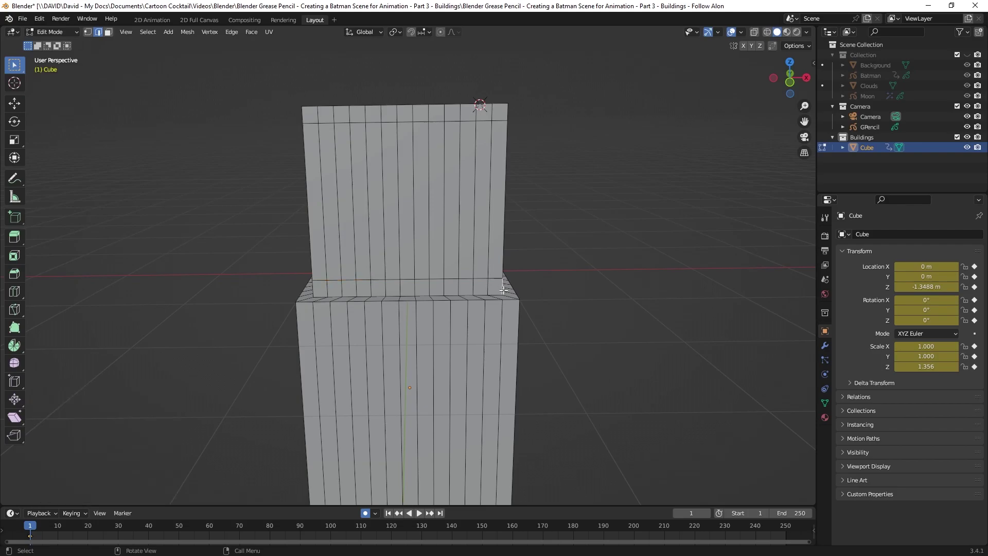
Add a horizontal loop cut around the lower tier and slide it up close to the tier's top edge
{"action": "middle_click_drag", "start_coordinate": [553, 304], "coordinate": [548, 303]}
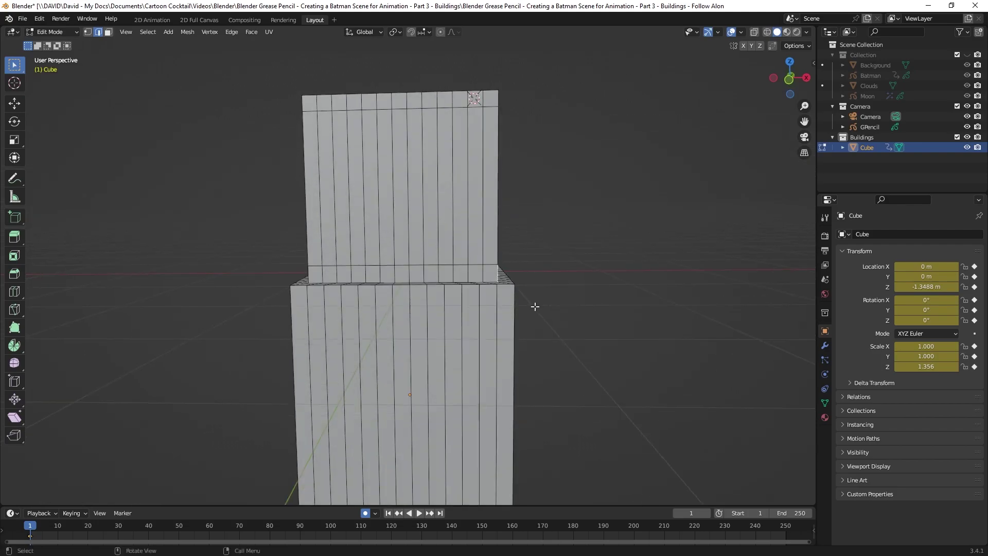
{"action": "key", "text": "ctrl+r"}
{"action": "left_click", "coordinate": [513, 303]}
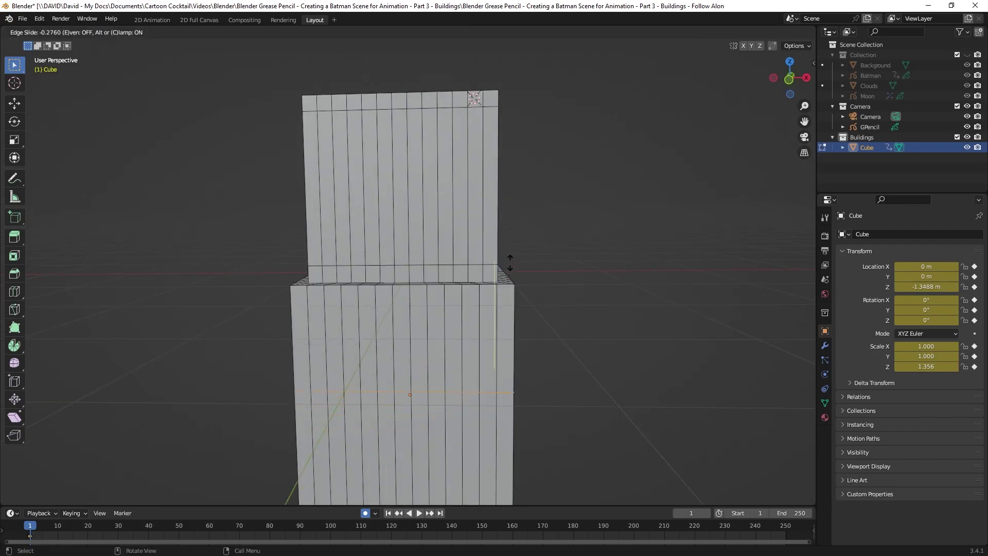
{"action": "left_click", "coordinate": [516, 176]}
{"action": "scroll", "coordinate": [501, 277], "scroll_direction": "down", "scroll_amount": 4}
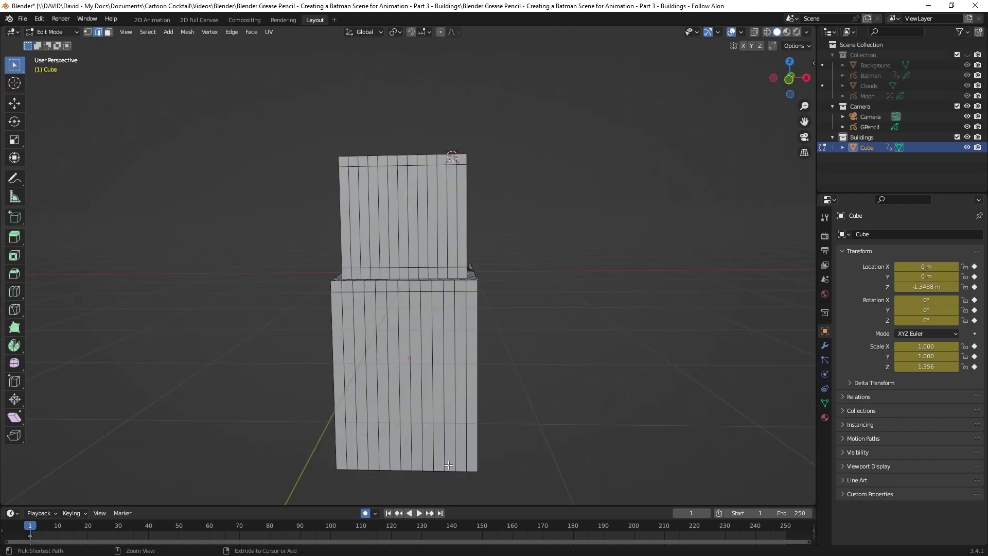
Add a horizontal loop cut around the lower tier and slide it down close to the base, factor about 0.87
{"action": "key", "text": "ctrl+r"}
{"action": "left_click", "coordinate": [452, 440]}
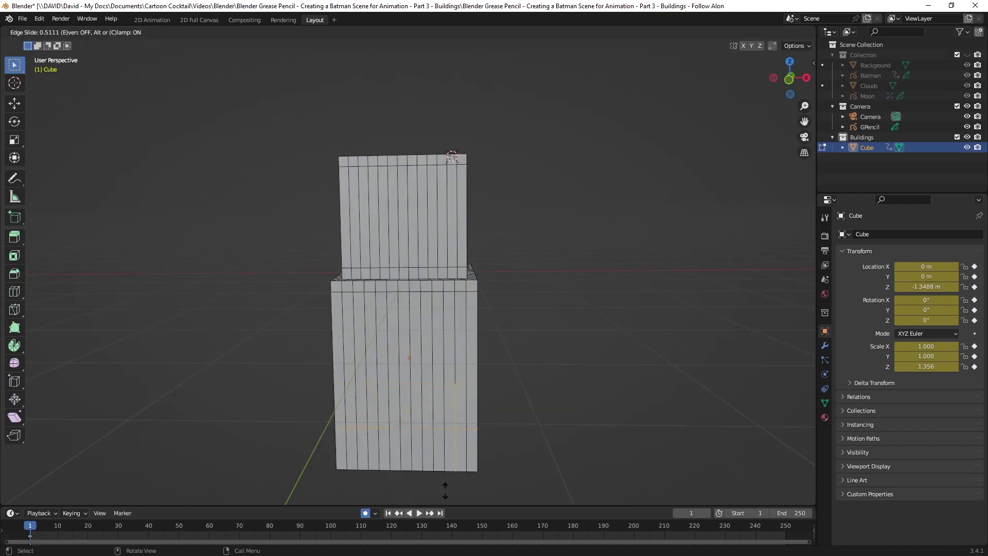
{"action": "left_click", "coordinate": [451, 58]}
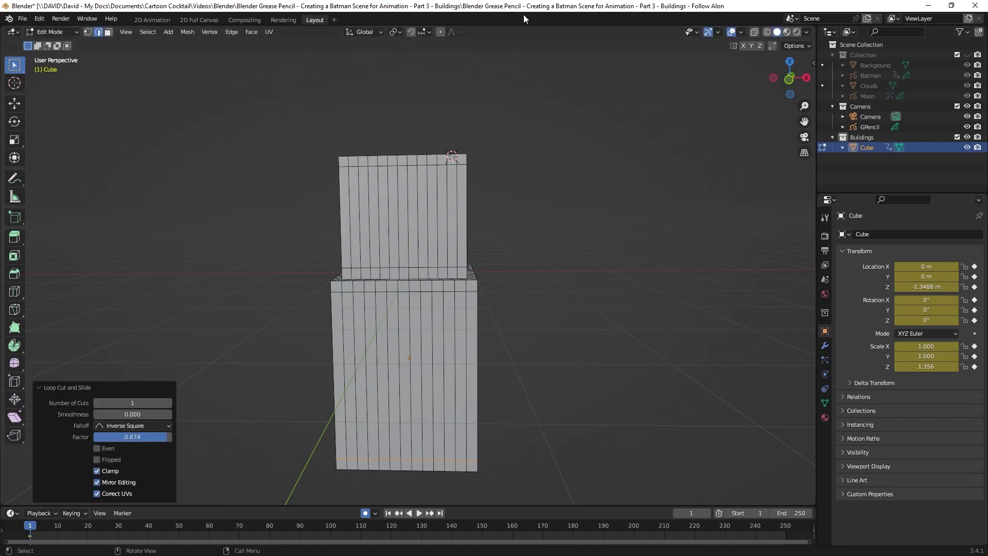
Add 6 evenly spaced horizontal loop cuts around the middle of the upper tier without sliding them
{"action": "key", "text": "w"}
{"action": "middle_click_drag", "start_coordinate": [531, 196], "coordinate": [227, 183]}
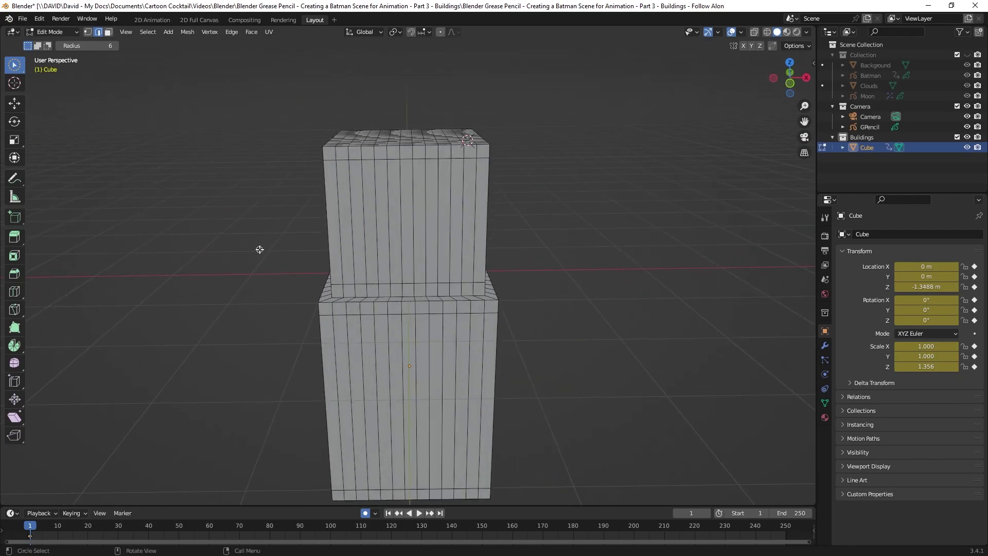
{"action": "key", "text": "ctrl+r"}
{"action": "left_click", "coordinate": [403, 232]}
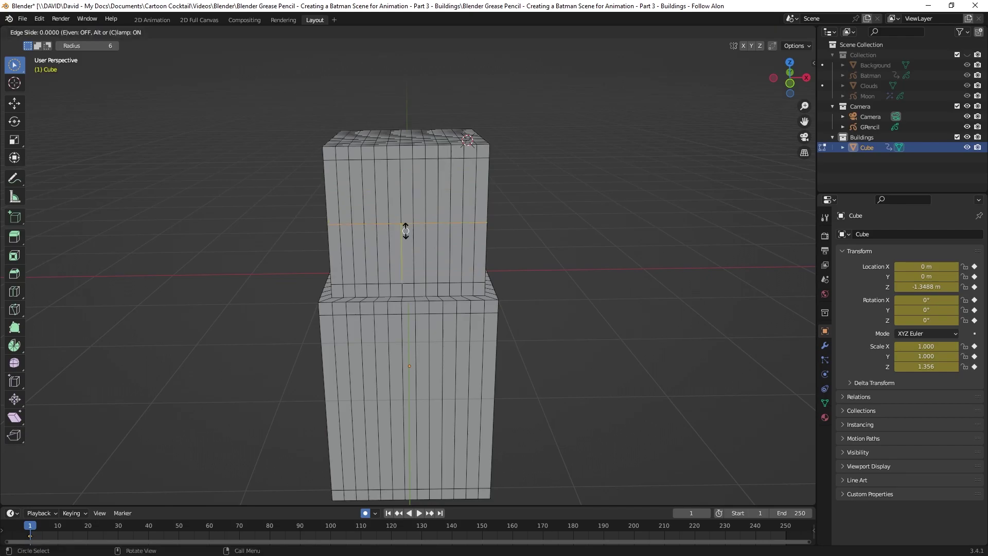
{"action": "right_click", "coordinate": [405, 231]}
{"action": "left_click", "coordinate": [146, 405]}
{"action": "type", "text": "6"}
{"action": "key", "text": "Return"}
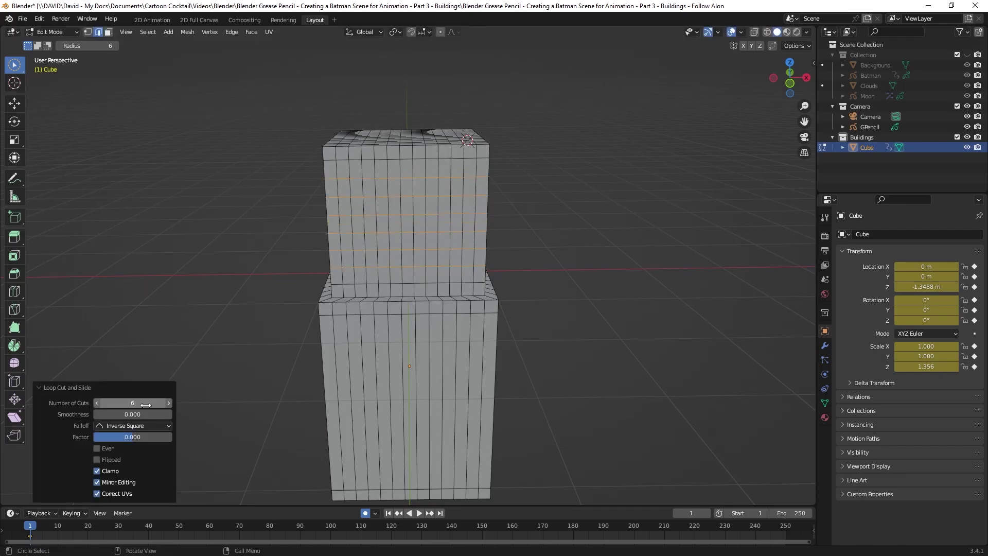
{"action": "left_click", "coordinate": [582, 249]}
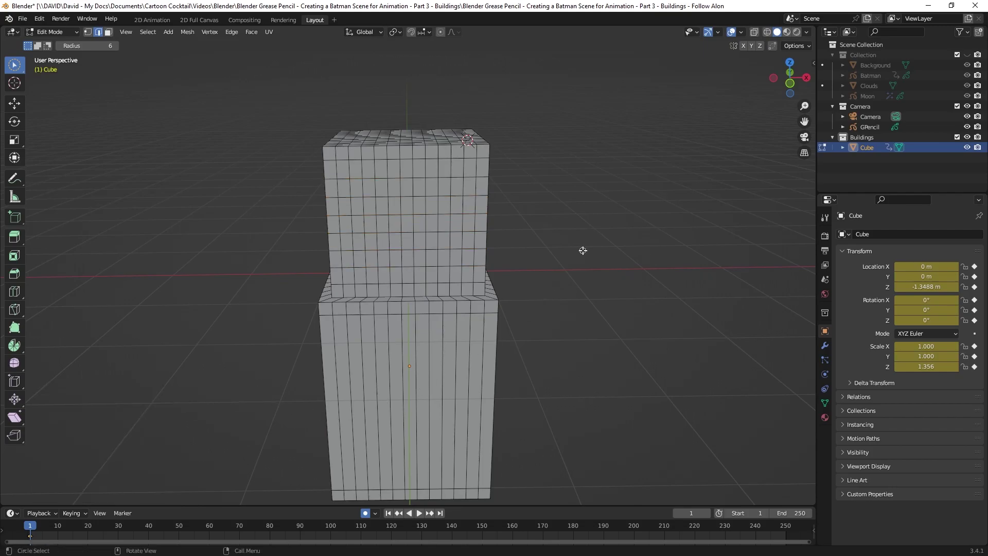
Add 12 evenly spaced horizontal loop cuts around the middle of the lower tier without sliding them
{"action": "middle_click_drag", "start_coordinate": [582, 249], "coordinate": [435, 339]}
{"action": "key", "text": "ctrl+r"}
{"action": "left_click", "coordinate": [435, 340]}
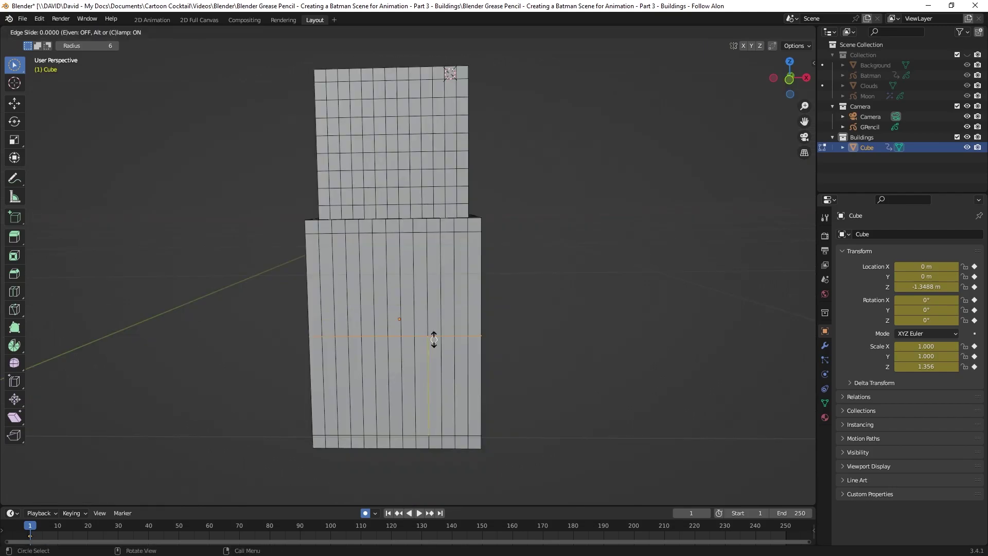
{"action": "right_click", "coordinate": [434, 340]}
{"action": "left_click", "coordinate": [151, 403]}
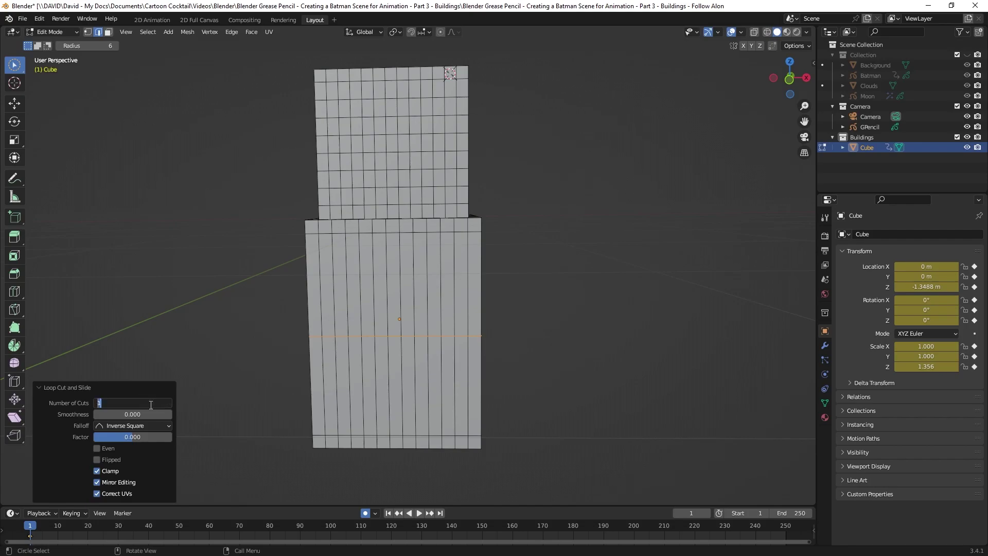
{"action": "key", "text": "Return"}
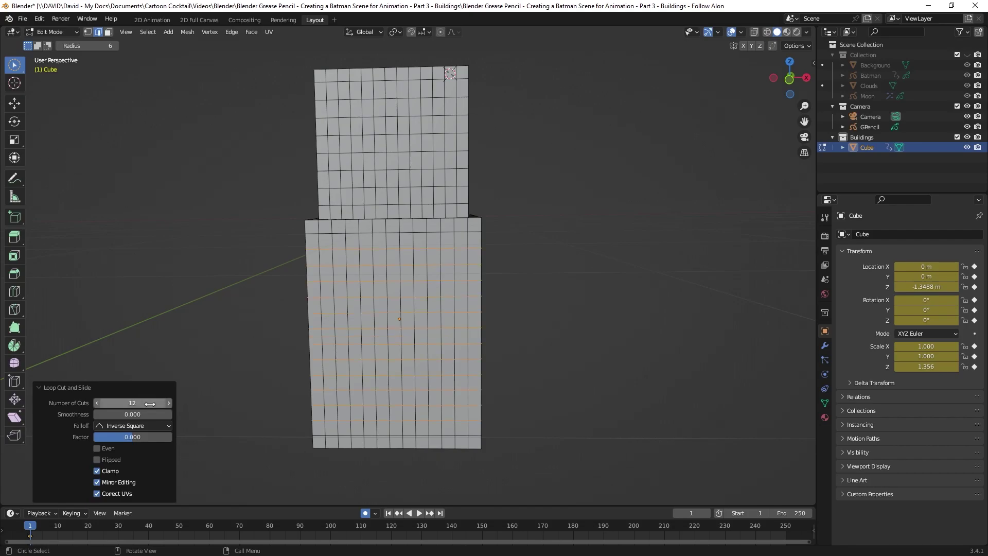
{"action": "left_click", "coordinate": [207, 332]}
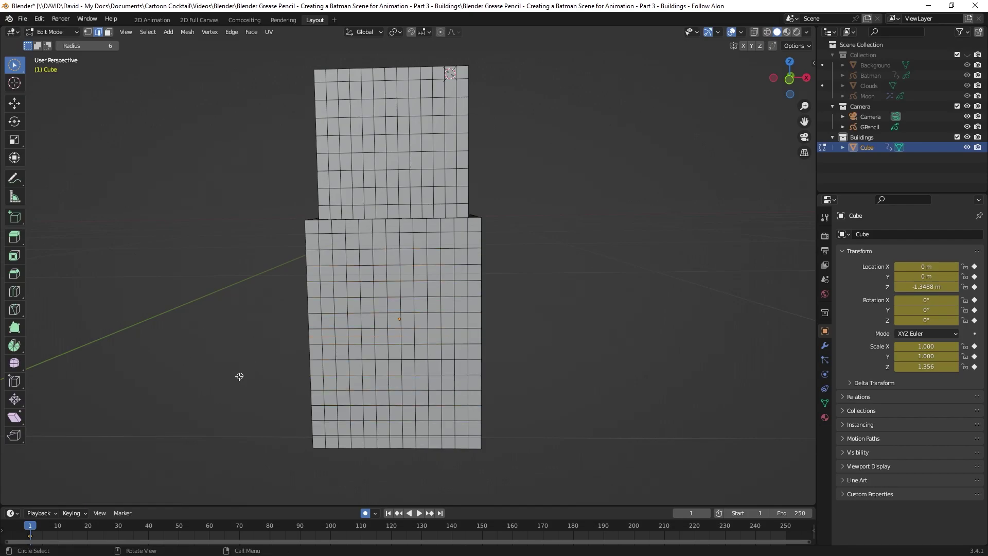
Box-select the inner faces on one side of the upper tier, leaving the one-face border, and extrude them by -0.07 m along their normal
{"action": "middle_click_drag", "start_coordinate": [239, 376], "coordinate": [156, 154]}
{"action": "key", "text": "3"}
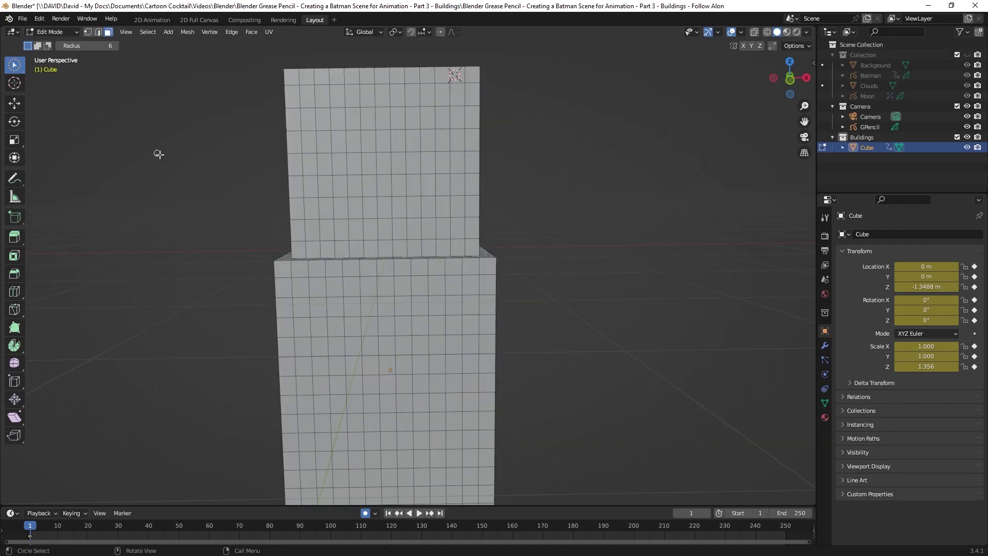
{"action": "left_click", "coordinate": [20, 67]}
{"action": "left_click", "coordinate": [23, 66]}
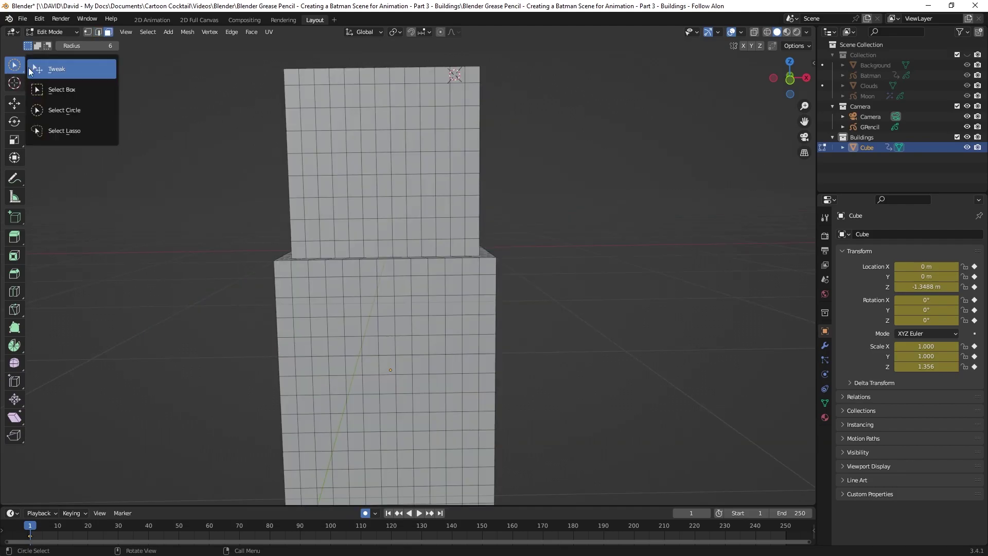
{"action": "left_click", "coordinate": [64, 91]}
{"action": "left_click_drag", "start_coordinate": [309, 94], "coordinate": [456, 231]}
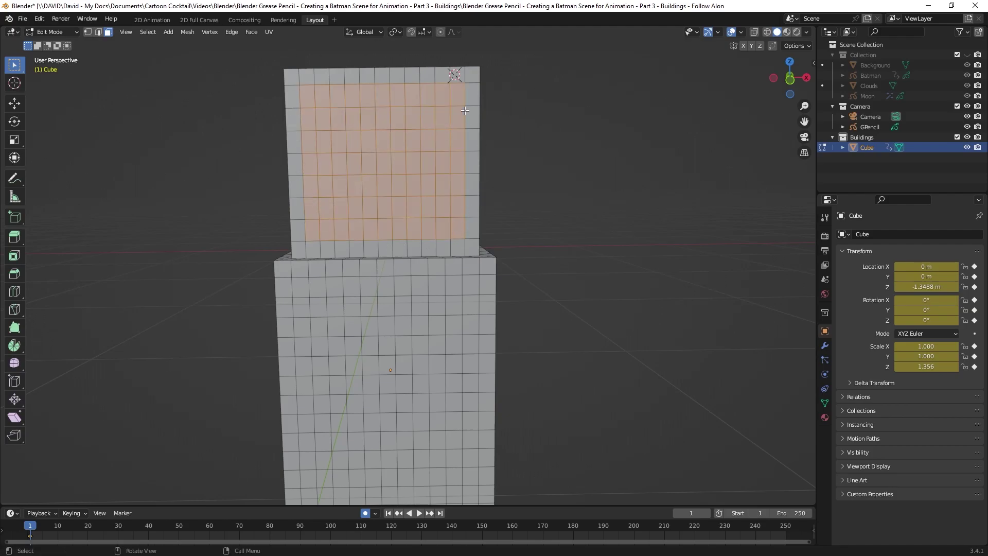
{"action": "middle_click_drag", "start_coordinate": [467, 114], "coordinate": [488, 182]}
{"action": "key", "text": "e"}
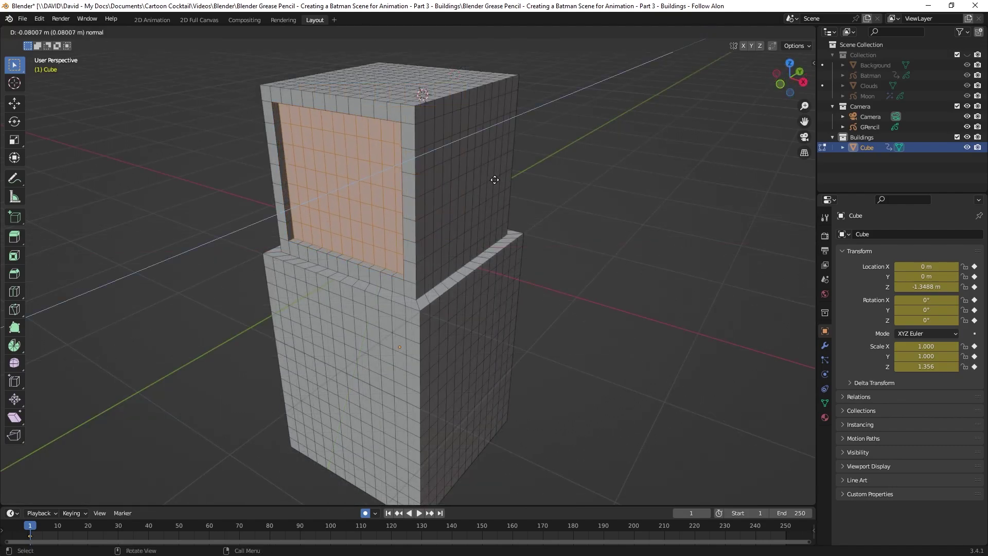
{"action": "left_click", "coordinate": [494, 180]}
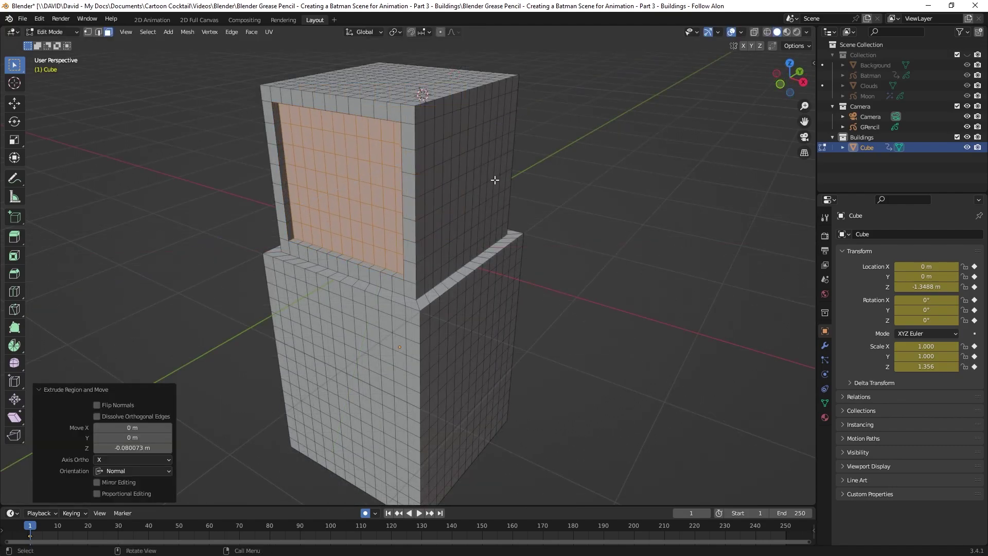
{"action": "left_click", "coordinate": [137, 448]}
{"action": "key", "text": "BackSpace"}
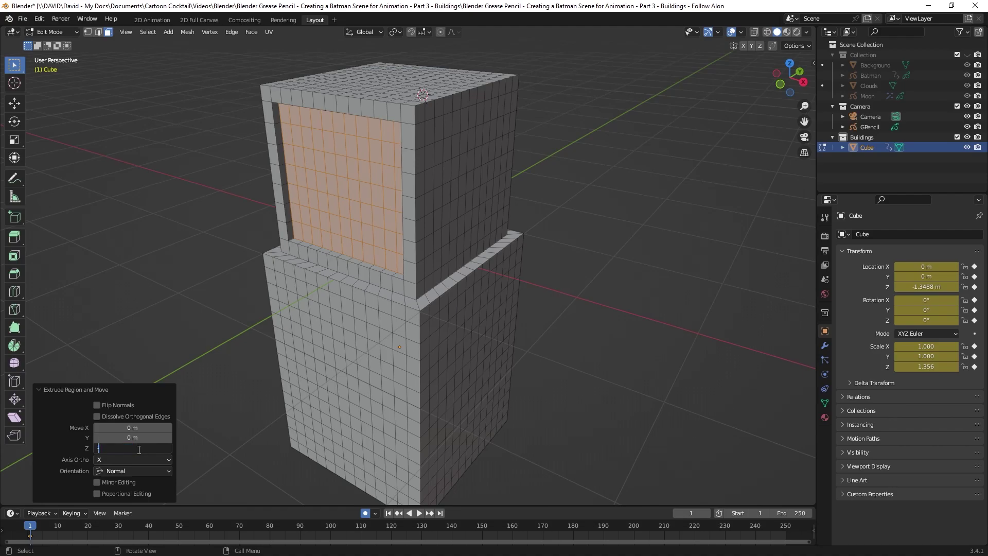
{"action": "type", "text": "-.07"}
{"action": "key", "text": "Return"}
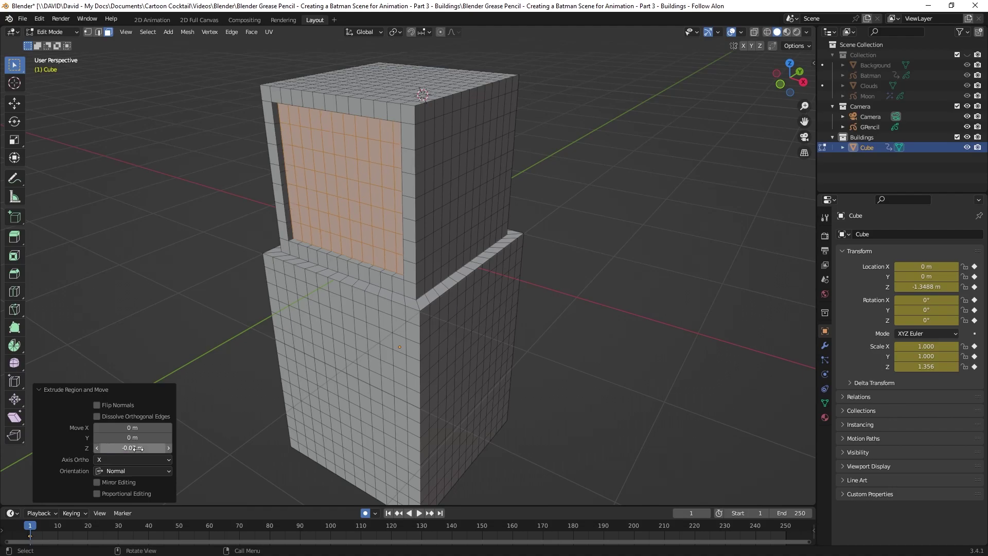
{"action": "left_click", "coordinate": [150, 318]}
Select the inner faces on the adjacent side of the upper tier and extrude them inward, leaving the one-face border
{"action": "middle_click_drag", "start_coordinate": [224, 333], "coordinate": [149, 333]}
{"action": "scroll", "coordinate": [183, 314], "scroll_direction": "up", "scroll_amount": 3}
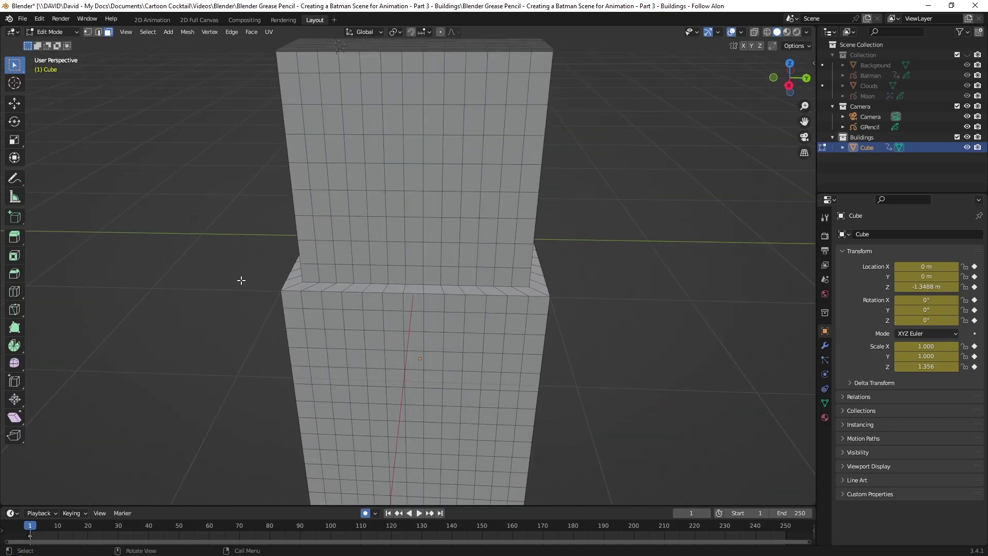
{"action": "scroll", "coordinate": [241, 280], "scroll_direction": "down", "scroll_amount": 2}
{"action": "scroll", "coordinate": [241, 278], "scroll_direction": "down", "scroll_amount": 1}
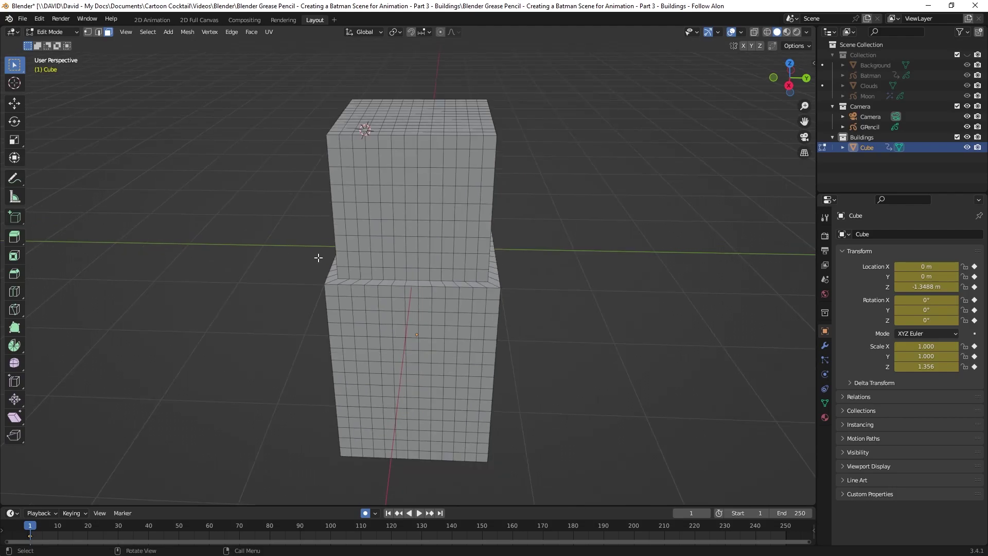
{"action": "middle_click_drag", "start_coordinate": [358, 160], "coordinate": [353, 138]}
{"action": "left_click_drag", "start_coordinate": [345, 120], "coordinate": [487, 249]}
{"action": "key", "text": "e"}
{"action": "middle_click_drag", "start_coordinate": [486, 248], "coordinate": [247, 319]}
{"action": "key", "text": "alt+a"}
{"action": "key", "text": "ctrl+z"}
{"action": "left_click_drag", "start_coordinate": [133, 448], "coordinate": [150, 449]}
{"action": "key", "text": "alt+a"}
Recess the inner faces on the remaining sides of the upper tier by extruding them -0.07 m along their normals
{"action": "middle_click_drag", "start_coordinate": [151, 449], "coordinate": [326, 235]}
{"action": "key", "text": "ctrl+z"}
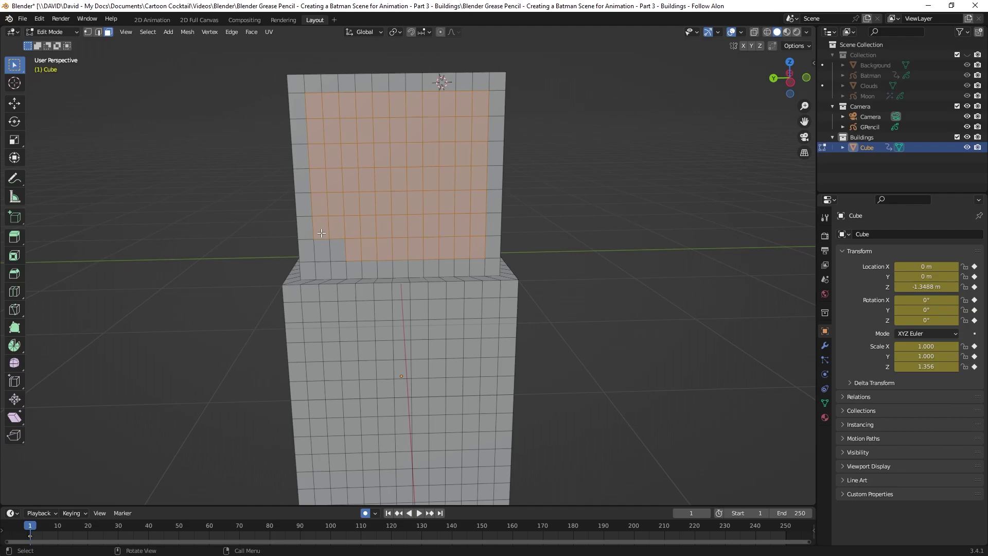
{"action": "left_click", "coordinate": [335, 250], "text": "shift"}
{"action": "middle_click_drag", "start_coordinate": [424, 260], "coordinate": [288, 288]}
{"action": "key", "text": "e"}
{"action": "key", "text": "Escape"}
{"action": "key", "text": "alt+a"}
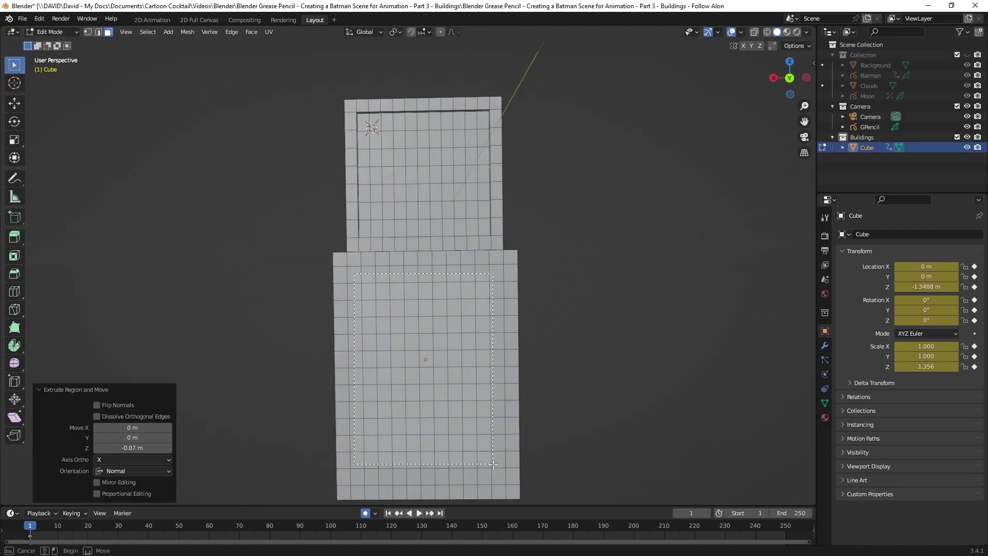
Select the inner faces on the lower tier's sides and extrude them inward, leaving the one-face border
{"action": "middle_click_drag", "start_coordinate": [348, 279], "coordinate": [616, 402]}
{"action": "left_click", "coordinate": [135, 448]}
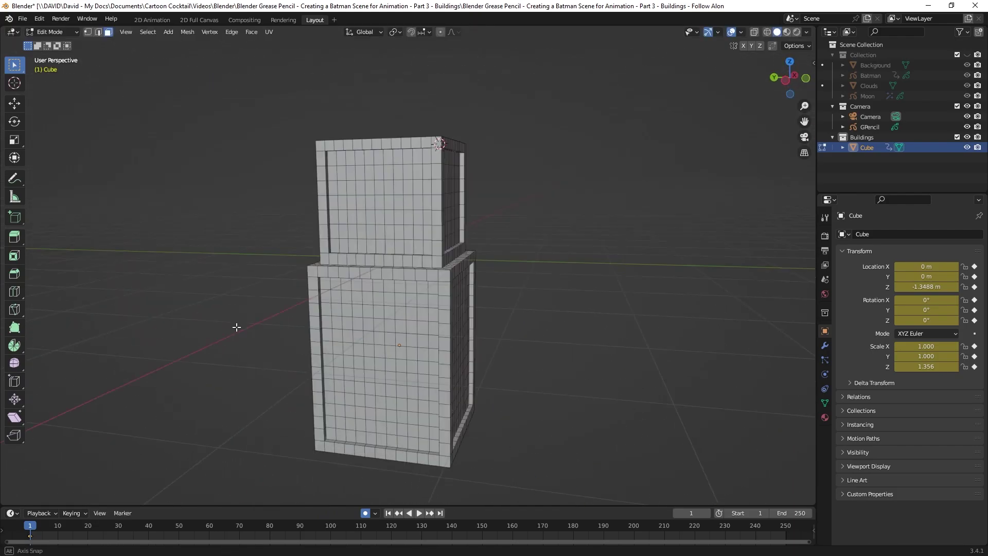
{"action": "middle_click_drag", "start_coordinate": [236, 326], "coordinate": [580, 244]}
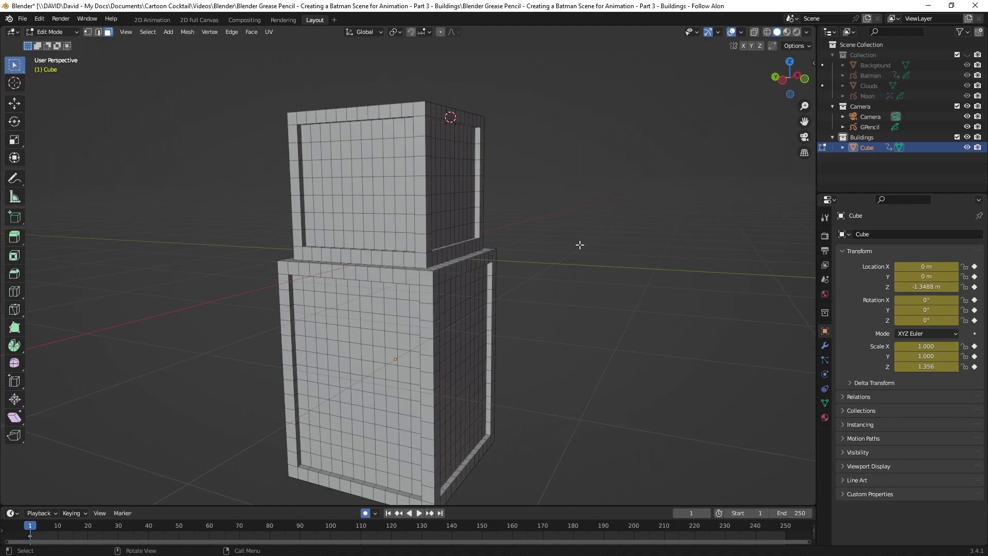
{"action": "middle_click_drag", "start_coordinate": [569, 207], "coordinate": [569, 205]}
{"action": "middle_click_drag", "start_coordinate": [583, 199], "coordinate": [600, 207]}
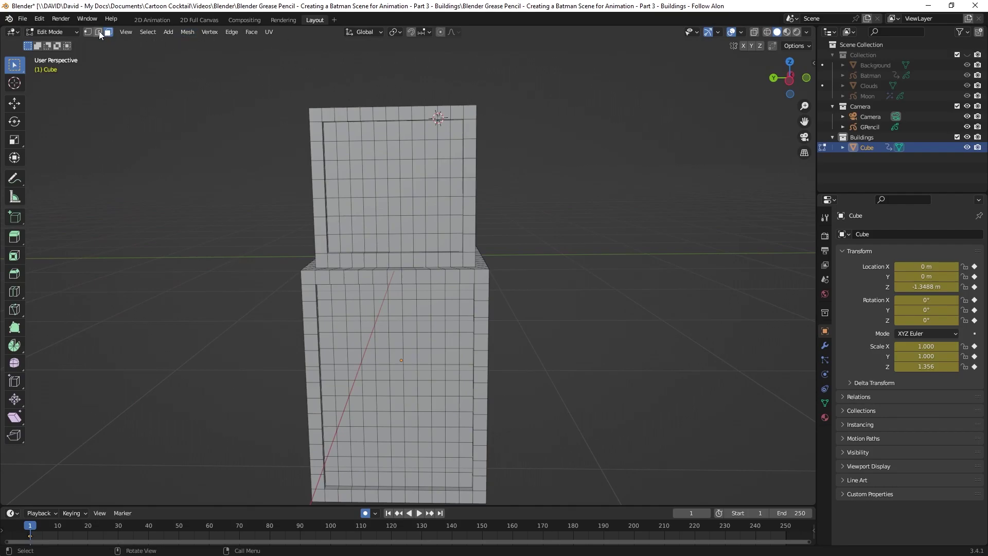
Select all sharp edges of the building at 30° sharpness in edge selection mode and mark them as Freestyle edges
{"action": "left_click", "coordinate": [149, 32]}
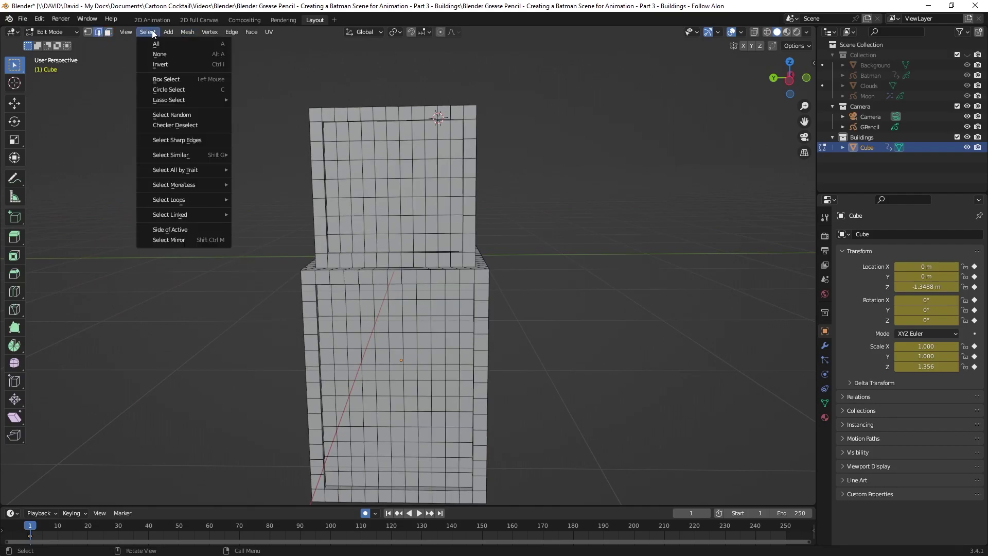
{"action": "left_click", "coordinate": [182, 138]}
{"action": "middle_click_drag", "start_coordinate": [604, 335], "coordinate": [583, 333]}
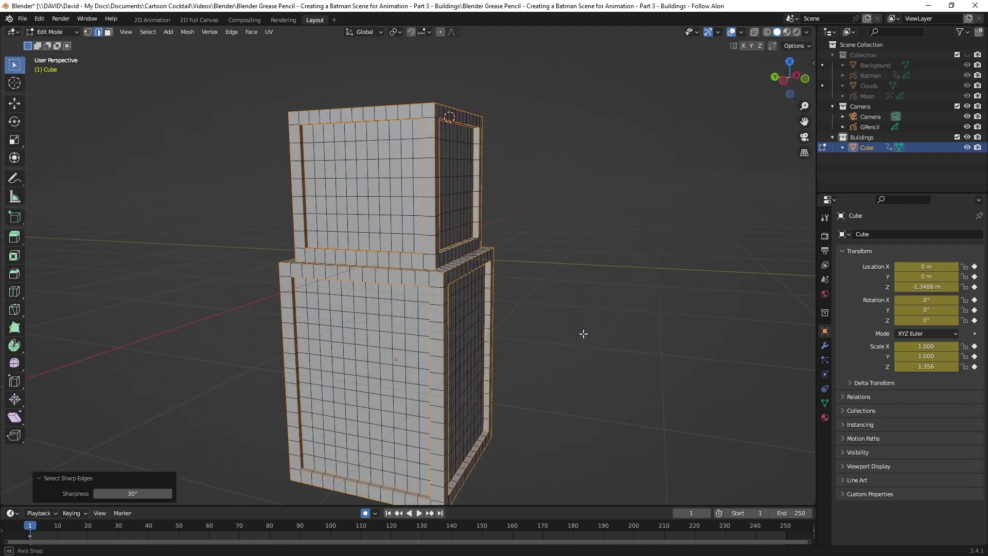
{"action": "scroll", "coordinate": [583, 334], "scroll_direction": "up", "scroll_amount": 5}
{"action": "middle_click_drag", "start_coordinate": [520, 230], "coordinate": [463, 252]}
{"action": "scroll", "coordinate": [391, 260], "scroll_direction": "up", "scroll_amount": 4}
{"action": "middle_click_drag", "start_coordinate": [391, 259], "coordinate": [389, 262]}
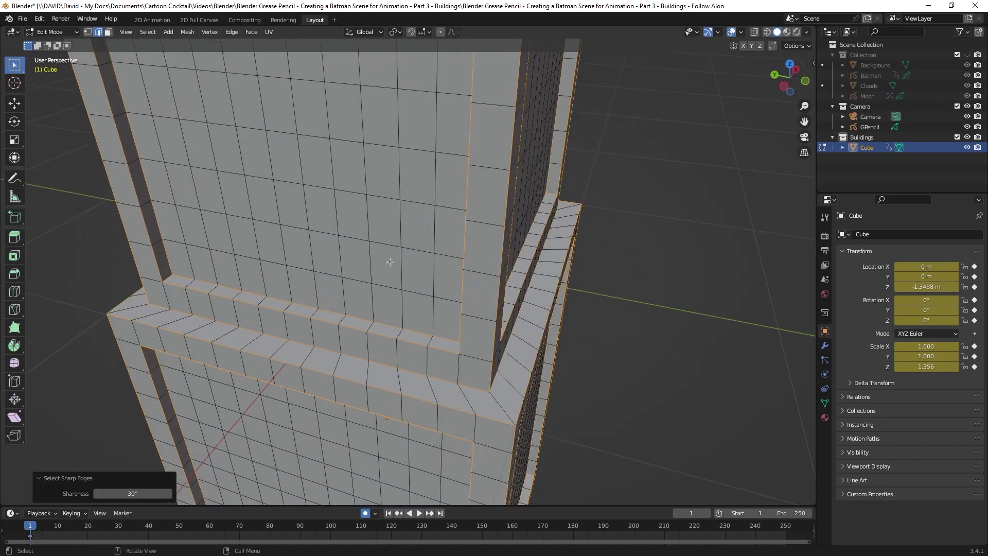
{"action": "scroll", "coordinate": [391, 263], "scroll_direction": "down", "scroll_amount": 4}
{"action": "scroll", "coordinate": [393, 263], "scroll_direction": "down", "scroll_amount": 2}
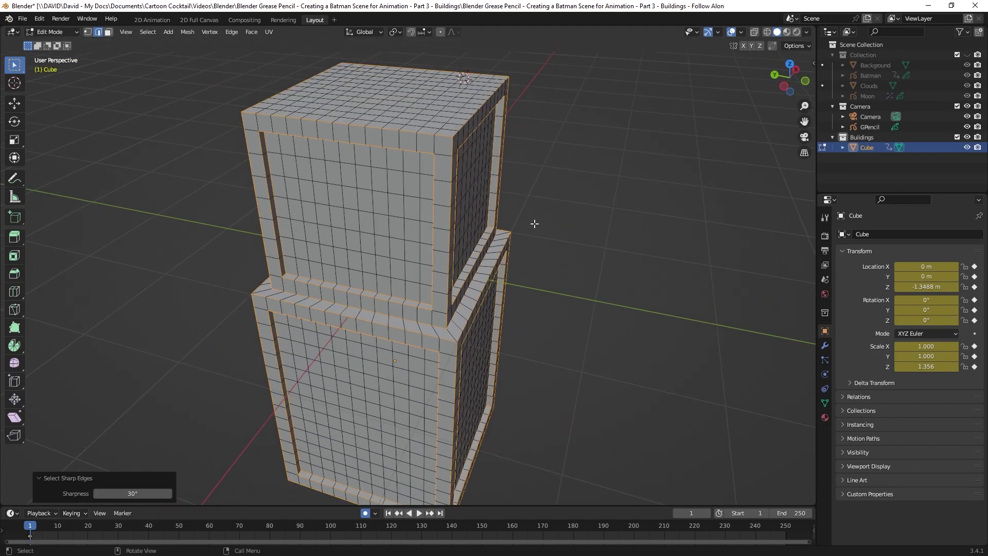
{"action": "right_click", "coordinate": [534, 123]}
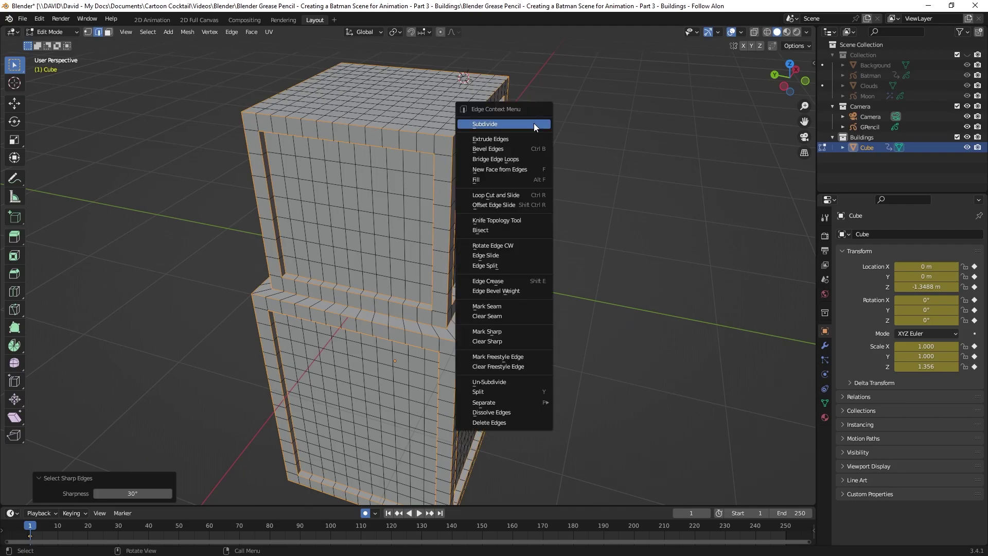
{"action": "left_click", "coordinate": [514, 359]}
Select the whole recessed grid on one side of the upper tier using Linked Flat Faces and mark its edges as Freestyle edges
{"action": "middle_click_drag", "start_coordinate": [569, 262], "coordinate": [420, 228]}
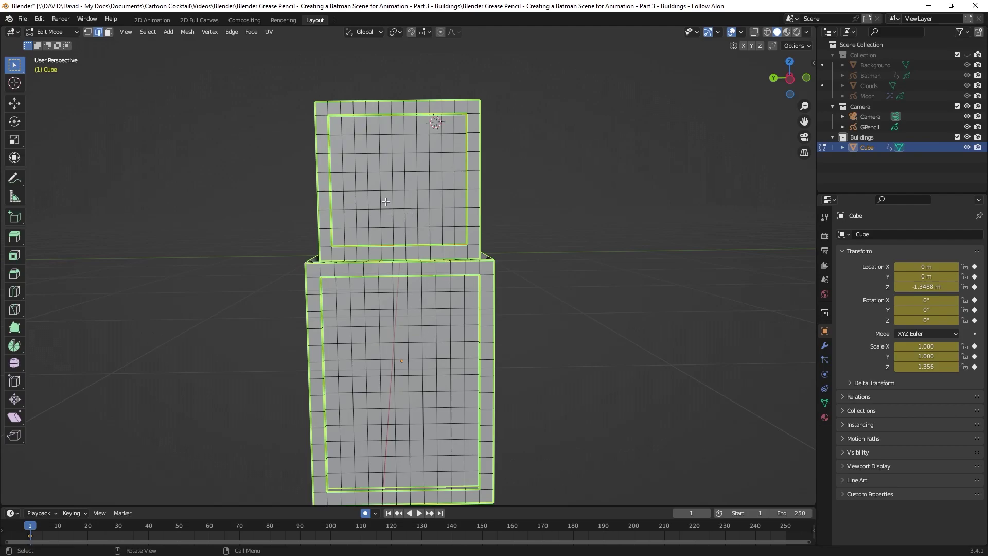
{"action": "left_click_drag", "start_coordinate": [337, 130], "coordinate": [461, 233]}
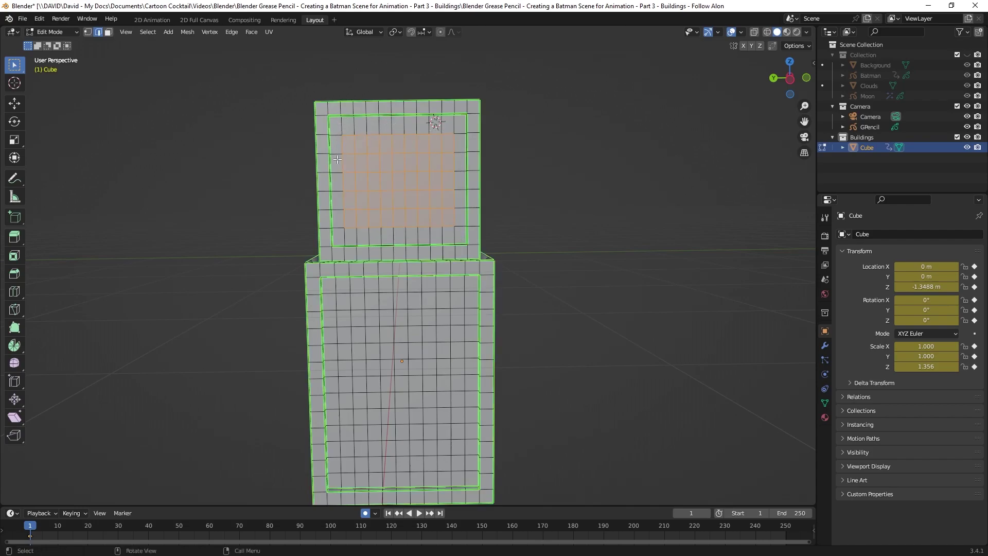
{"action": "left_click", "coordinate": [148, 32]}
{"action": "mouse_move", "coordinate": [194, 215]}
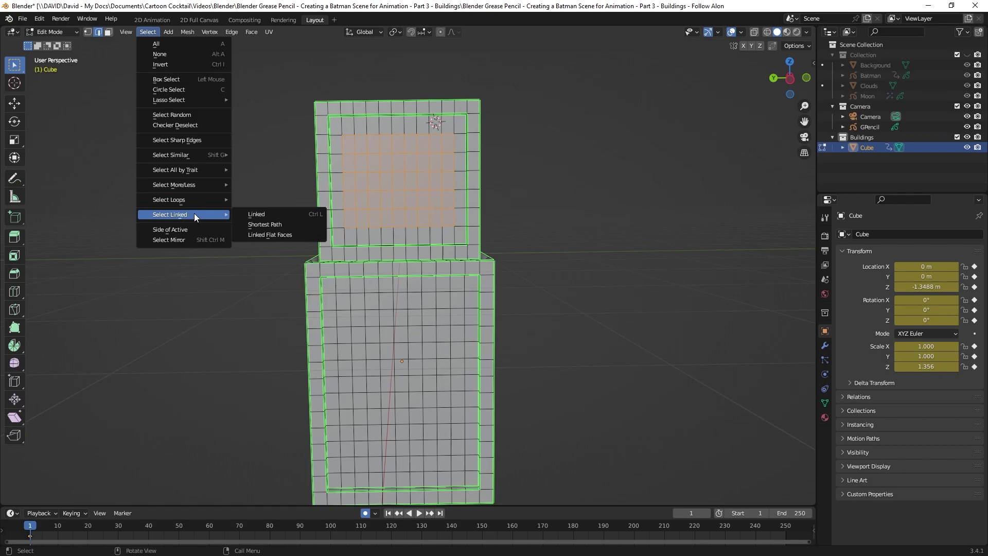
{"action": "left_click", "coordinate": [266, 232]}
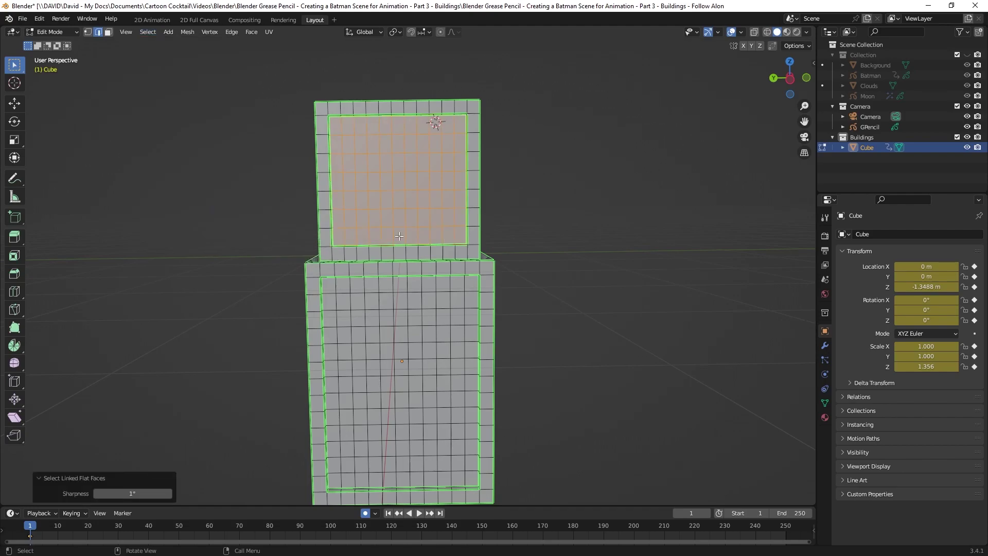
{"action": "mouse_move", "coordinate": [398, 236]}
{"action": "middle_mouse_down"}
{"action": "mouse_move", "coordinate": [360, 230]}
{"action": "mouse_move", "coordinate": [383, 226]}
{"action": "middle_mouse_up"}
{"action": "right_click", "coordinate": [535, 187]}
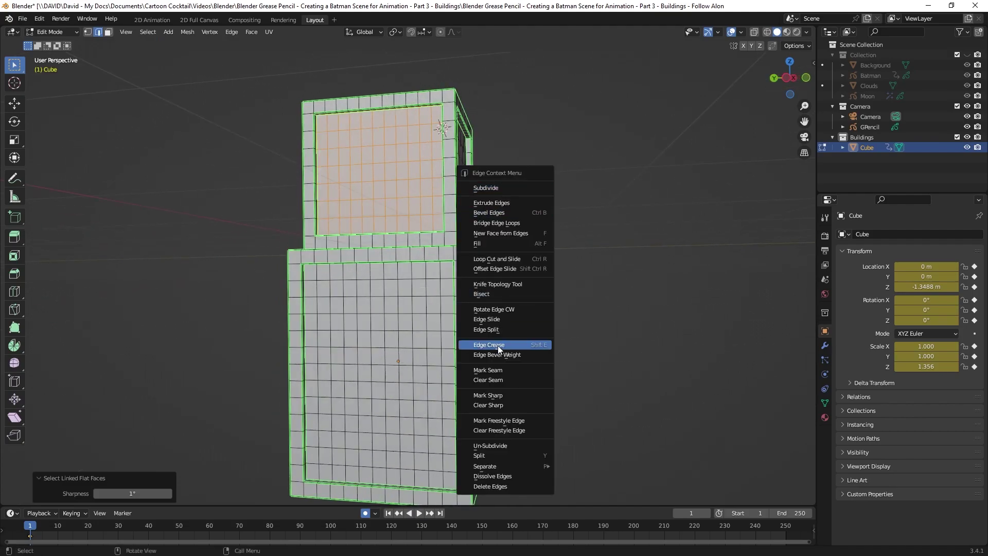
{"action": "left_click", "coordinate": [501, 420]}
{"action": "middle_click_drag", "start_coordinate": [525, 284], "coordinate": [500, 243]}
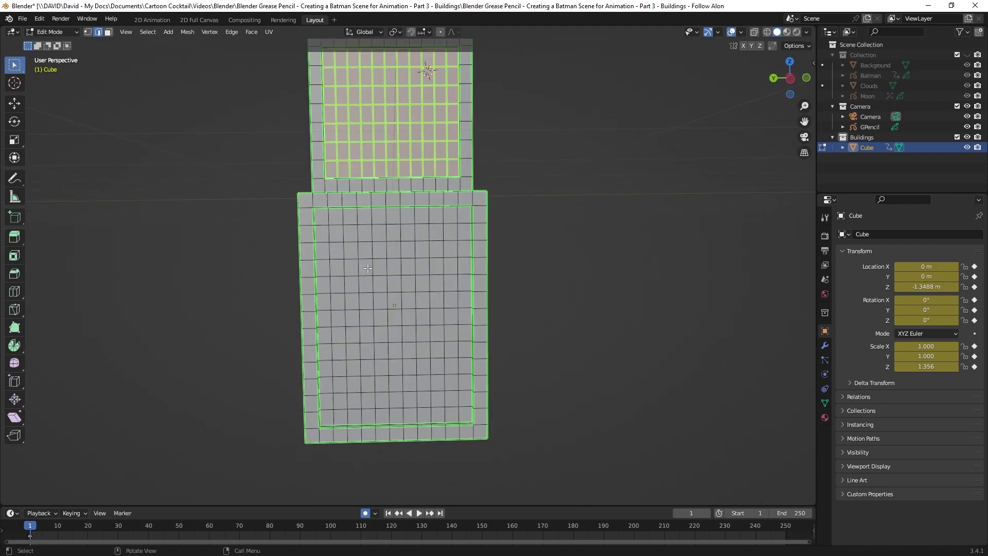
Select the lower tier's whole recessed grid on the same side using Linked Flat Faces and mark its edges as Freestyle edges
{"action": "left_click_drag", "start_coordinate": [367, 267], "coordinate": [417, 291]}
{"action": "left_click_drag", "start_coordinate": [357, 274], "coordinate": [431, 292]}
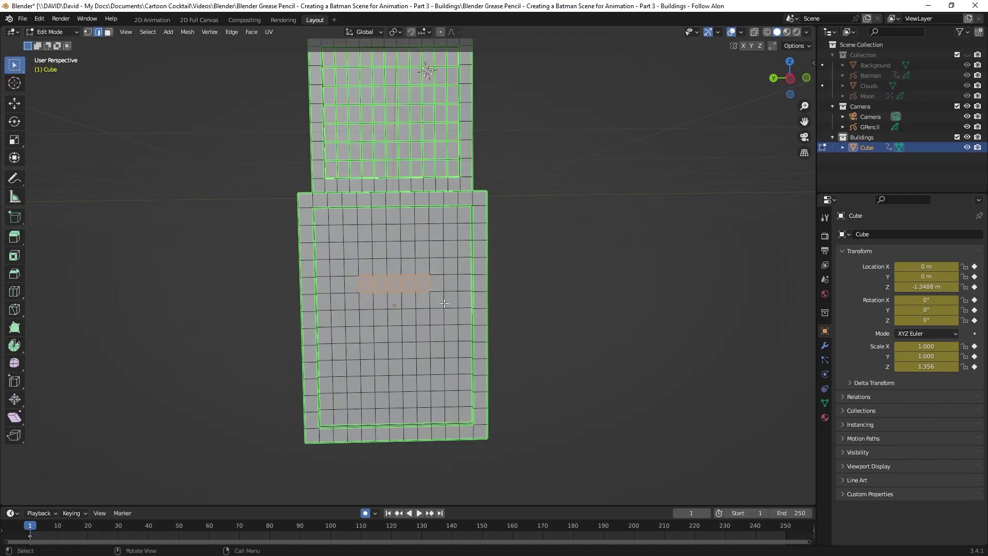
{"action": "left_click", "coordinate": [153, 32]}
{"action": "mouse_move", "coordinate": [174, 215]}
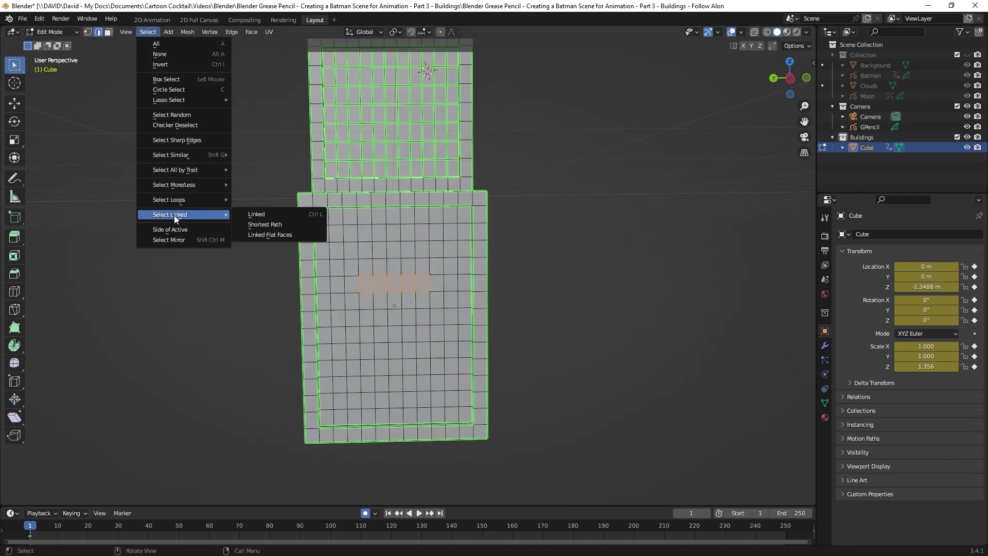
{"action": "left_click", "coordinate": [251, 234]}
{"action": "right_click", "coordinate": [554, 247]}
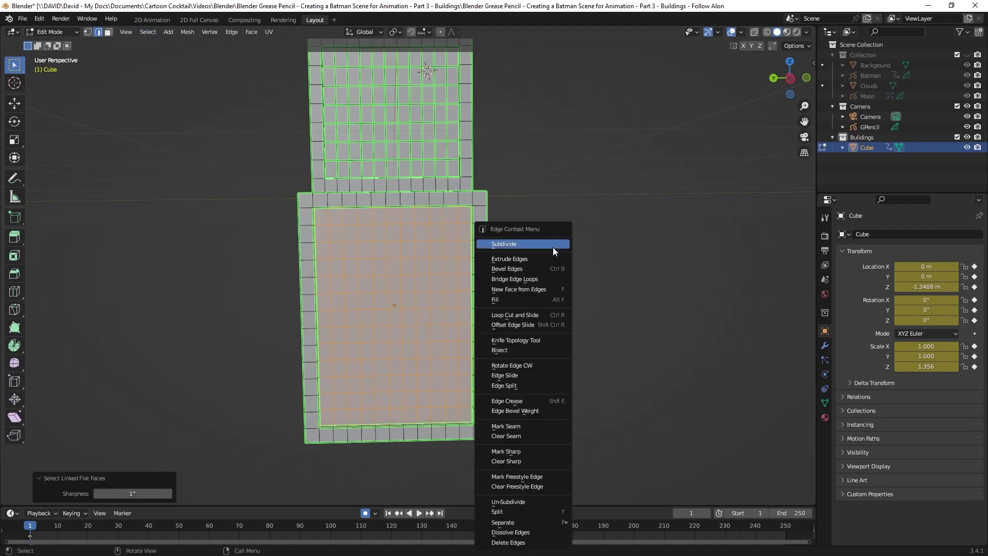
{"action": "left_click", "coordinate": [544, 476]}
Select the upper and lower recessed grids on the building's second side with Linked Flat Faces and mark their edges as Freestyle edges
{"action": "middle_click_drag", "start_coordinate": [547, 455], "coordinate": [478, 316]}
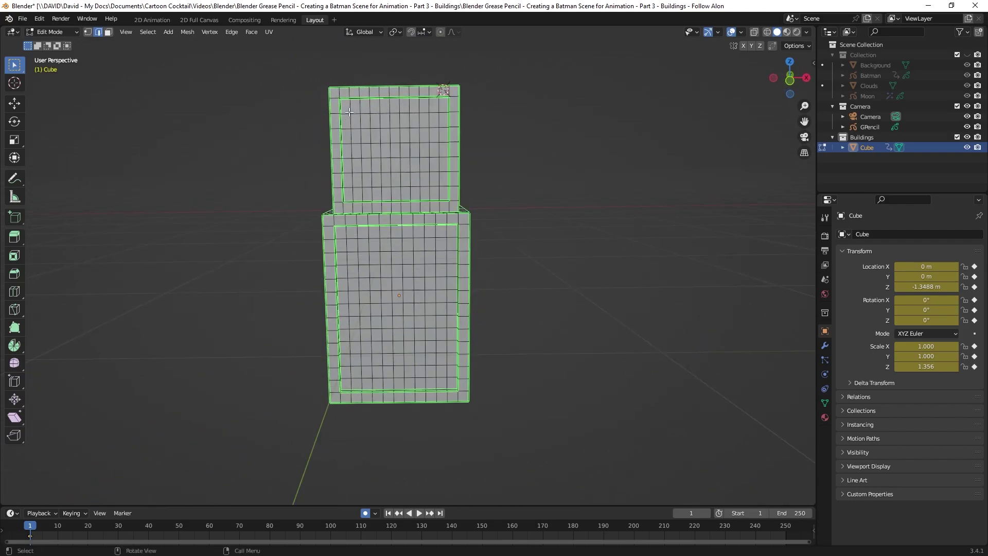
{"action": "left_click_drag", "start_coordinate": [350, 112], "coordinate": [445, 192]}
{"action": "middle_click_drag", "start_coordinate": [446, 192], "coordinate": [381, 257]}
{"action": "left_click", "coordinate": [411, 309]}
{"action": "left_click", "coordinate": [417, 144], "text": "shift"}
{"action": "left_click", "coordinate": [147, 32]}
{"action": "left_click", "coordinate": [265, 222]}
Extend the selection to both recessed grids on the third side with Linked Flat Faces and mark their edges as Freestyle edges
{"action": "middle_click_drag", "start_coordinate": [265, 222], "coordinate": [587, 222]}
{"action": "left_click", "coordinate": [422, 149]}
{"action": "left_click", "coordinate": [421, 308], "text": "shift"}
{"action": "left_click", "coordinate": [148, 32]}
{"action": "left_click", "coordinate": [272, 224]}
{"action": "left_click", "coordinate": [273, 224]}
Select both recessed grids on the last remaining side with Linked Flat Faces and mark their edges as Freestyle edges
{"action": "left_click", "coordinate": [406, 165]}
{"action": "left_click", "coordinate": [399, 308], "text": "shift"}
{"action": "middle_click_drag", "start_coordinate": [399, 308], "coordinate": [360, 288]}
{"action": "left_click", "coordinate": [148, 32]}
{"action": "mouse_move", "coordinate": [206, 215]}
{"action": "left_click", "coordinate": [270, 234]}
Enable Freestyle in the scene's render settings, keeping the Absolute line thickness of 1.000 px
{"action": "middle_click_drag", "start_coordinate": [269, 235], "coordinate": [669, 227]}
{"action": "left_click", "coordinate": [824, 235]}
{"action": "left_click", "coordinate": [825, 216]}
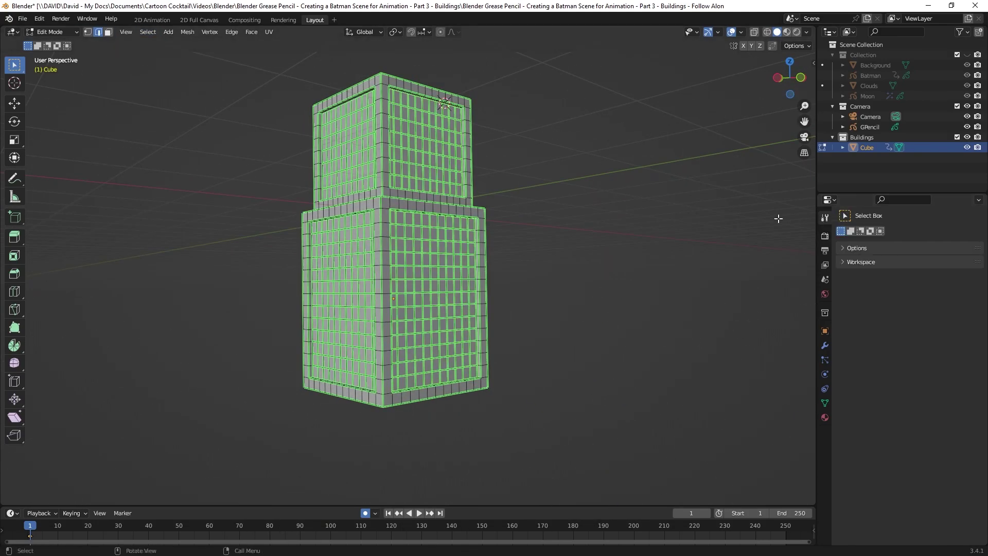
{"action": "left_click", "coordinate": [824, 236]}
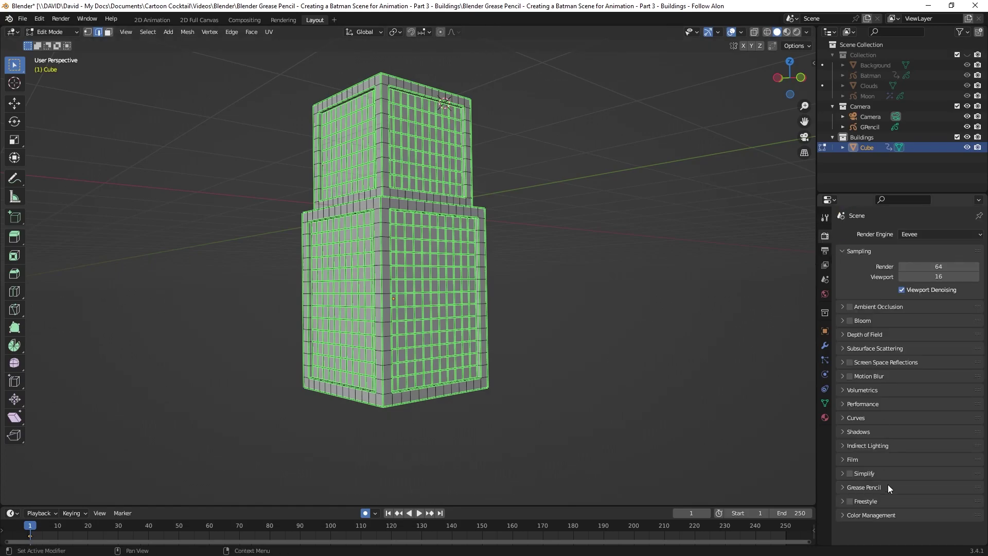
{"action": "left_click", "coordinate": [849, 500]}
{"action": "left_click", "coordinate": [842, 501]}
{"action": "scroll", "coordinate": [887, 459], "scroll_direction": "down", "scroll_amount": 1}
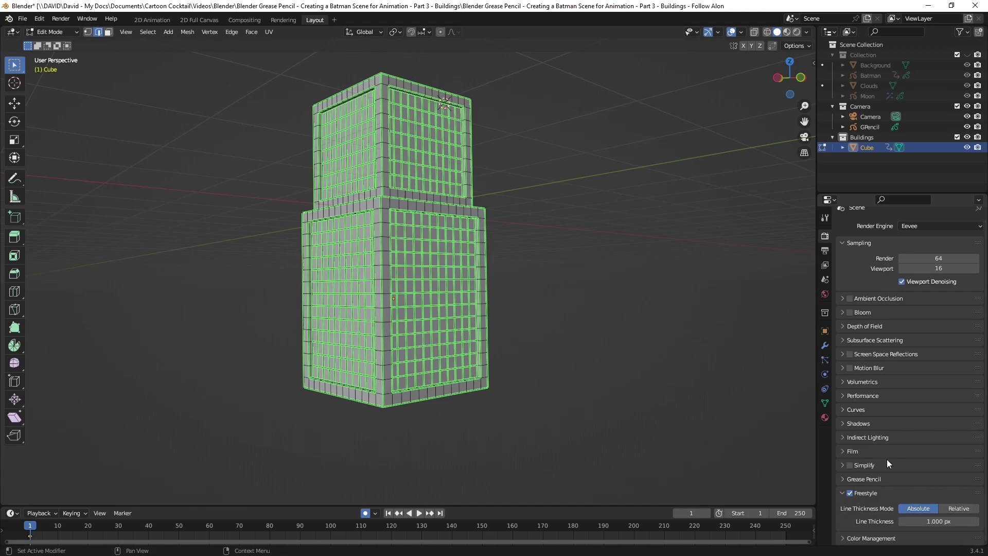
{"action": "left_click", "coordinate": [842, 492]}
Restrict the view layer's Freestyle line set to Edge Mark edges, turning off Silhouette, Crease and Border
{"action": "left_click", "coordinate": [824, 265]}
{"action": "left_click", "coordinate": [824, 236]}
{"action": "left_click", "coordinate": [825, 264]}
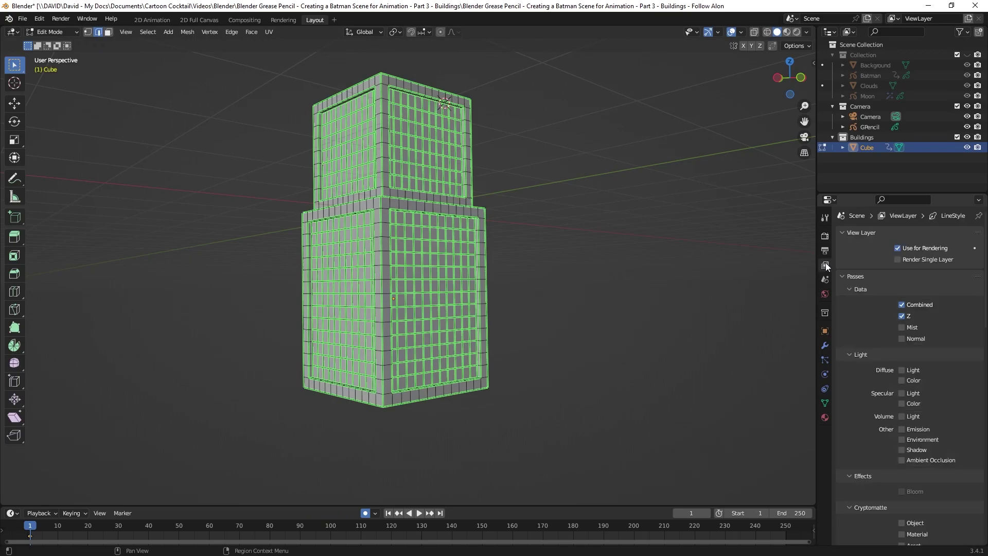
{"action": "left_click", "coordinate": [842, 276]}
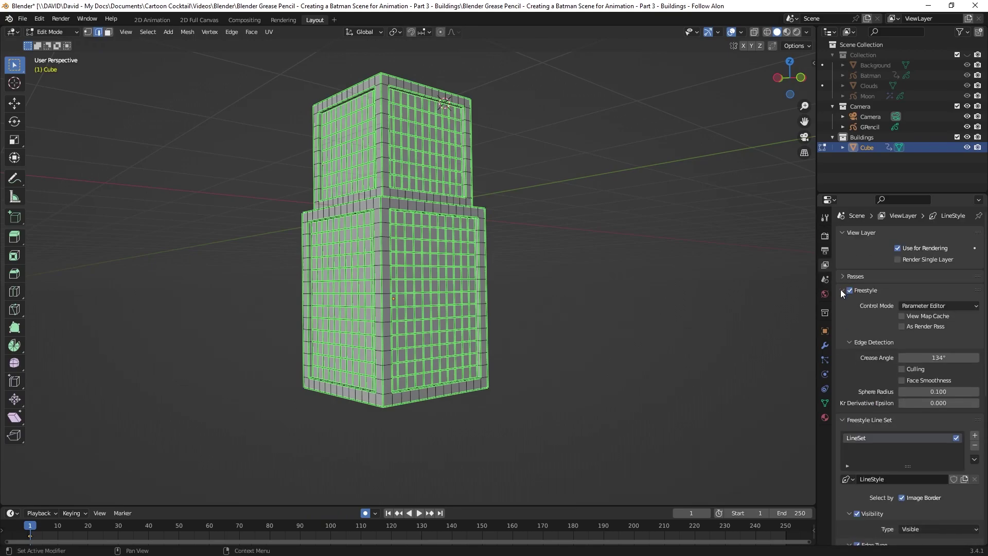
{"action": "scroll", "coordinate": [874, 388], "scroll_direction": "down", "scroll_amount": 4}
{"action": "scroll", "coordinate": [891, 437], "scroll_direction": "up", "scroll_amount": 3}
{"action": "scroll", "coordinate": [872, 388], "scroll_direction": "down", "scroll_amount": 9}
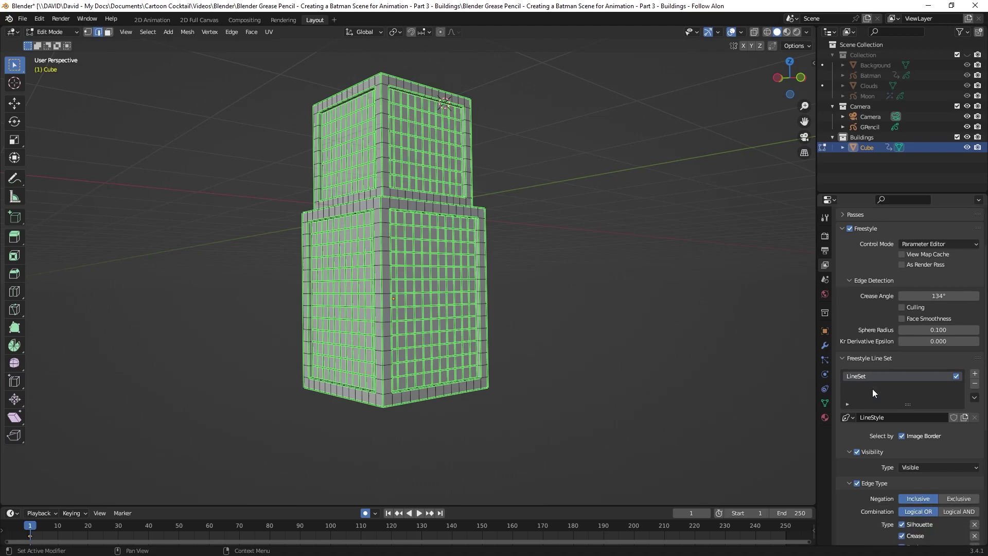
{"action": "scroll", "coordinate": [872, 387], "scroll_direction": "down", "scroll_amount": 1}
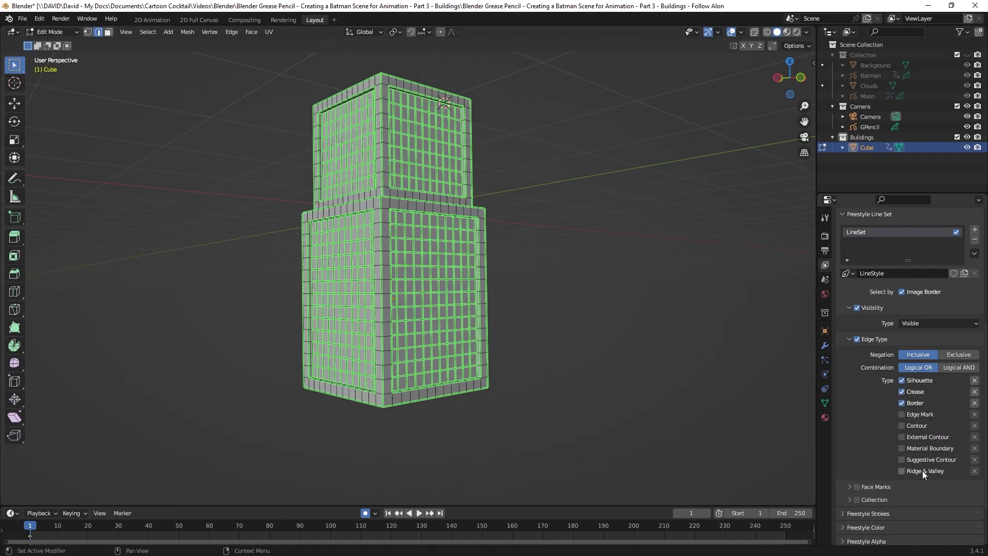
{"action": "left_click", "coordinate": [902, 381]}
{"action": "left_click", "coordinate": [902, 392]}
{"action": "left_click", "coordinate": [900, 403]}
{"action": "left_click", "coordinate": [902, 415]}
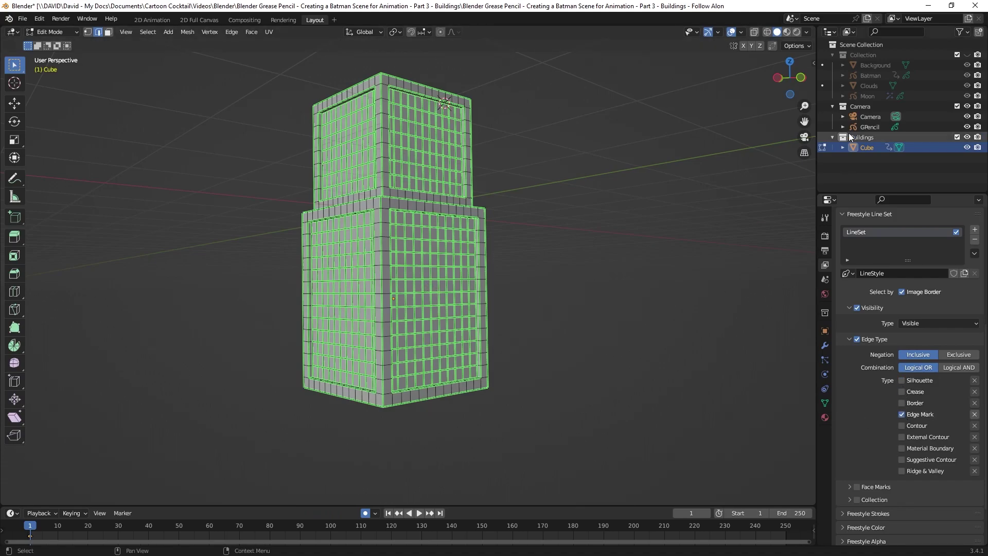
Unhide the collection holding Batman and the background in the 2D Animation workspace and render a test image
{"action": "left_click", "coordinate": [153, 20]}
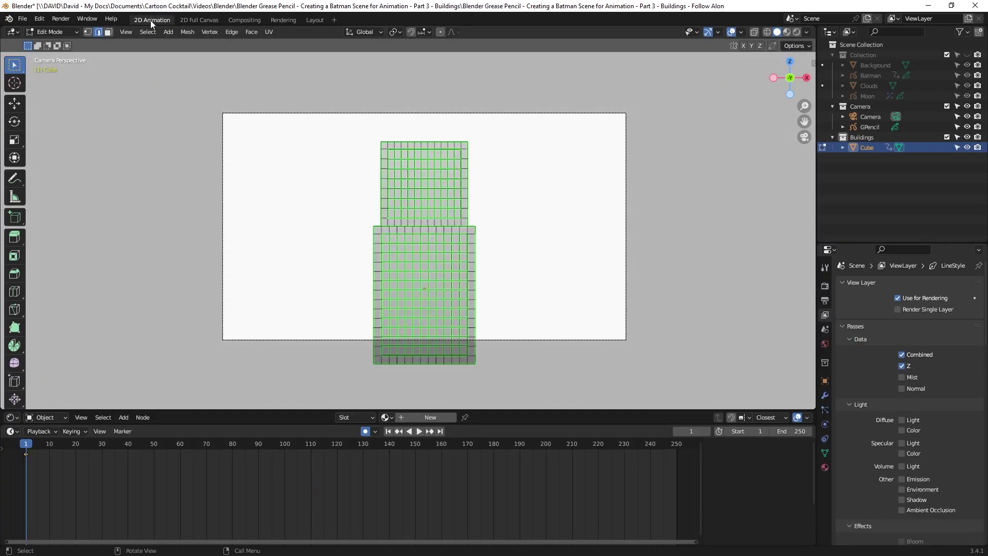
{"action": "left_click", "coordinate": [966, 55]}
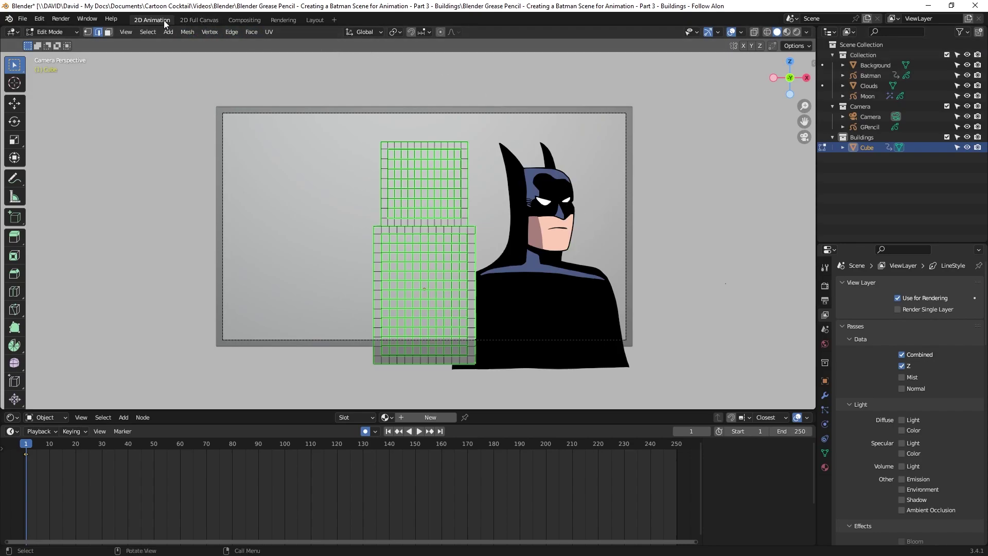
{"action": "left_click", "coordinate": [60, 18]}
{"action": "left_click", "coordinate": [77, 31]}
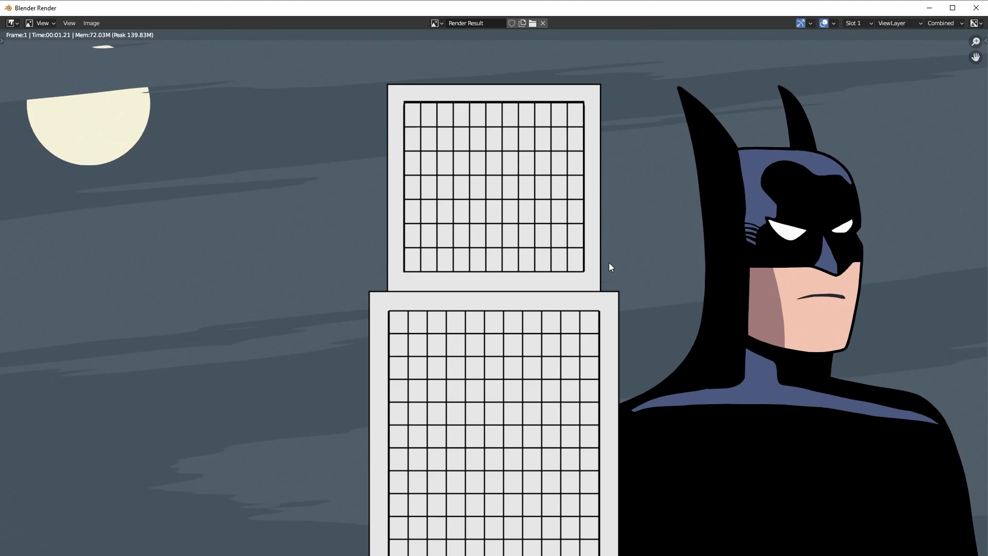
{"action": "left_click", "coordinate": [976, 7]}
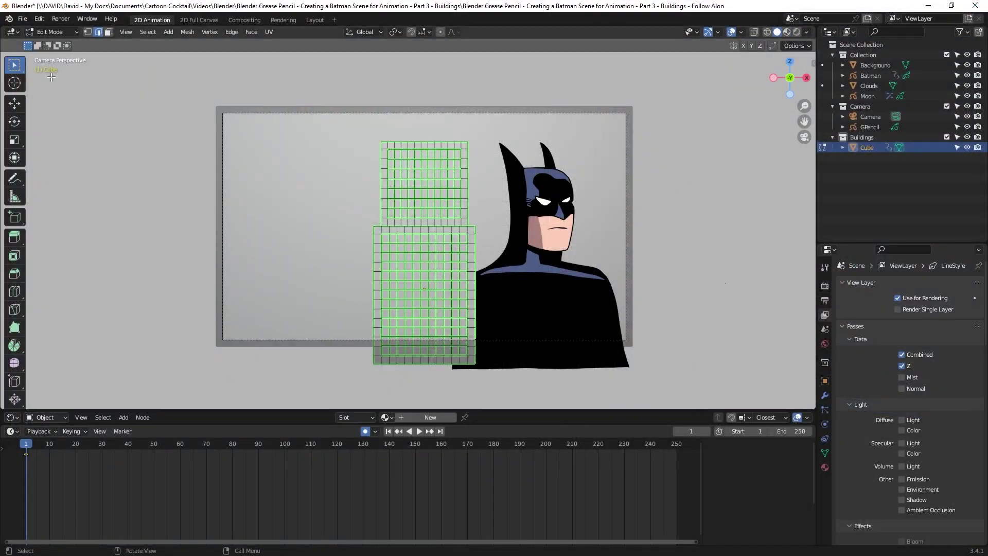
Return to Object Mode and move the building along the X axis to the left edge of the camera frame
{"action": "left_click", "coordinate": [52, 31]}
{"action": "left_click", "coordinate": [57, 41]}
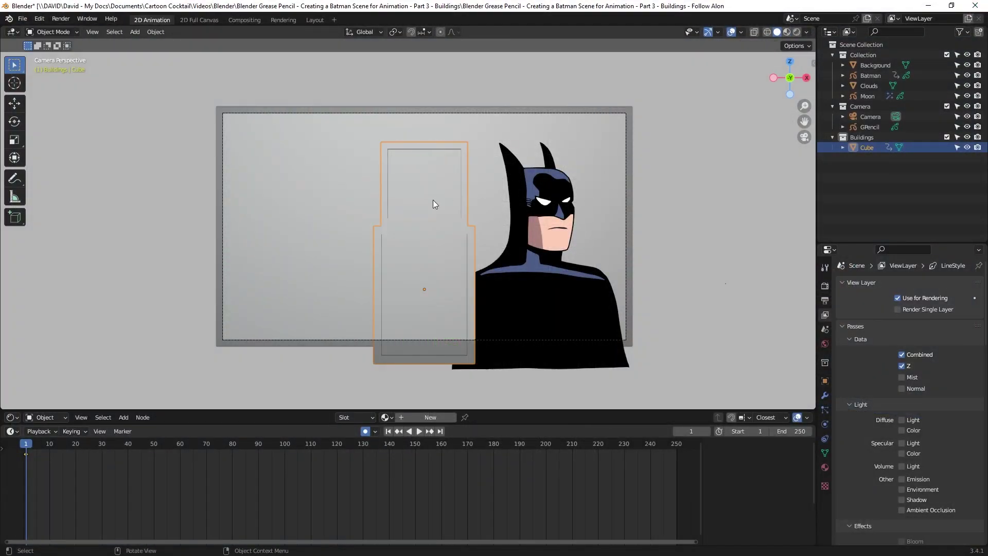
{"action": "key", "text": "g"}
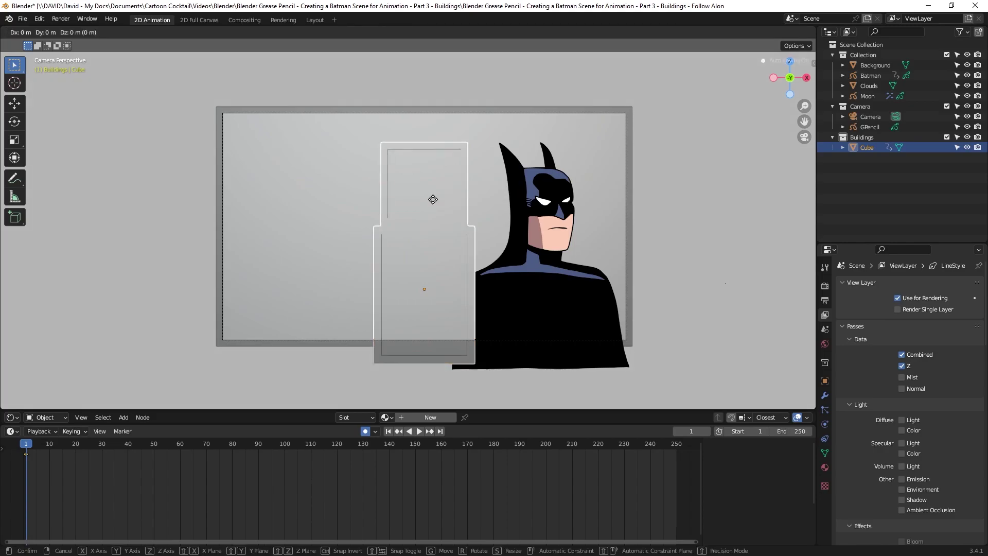
{"action": "key", "text": "x"}
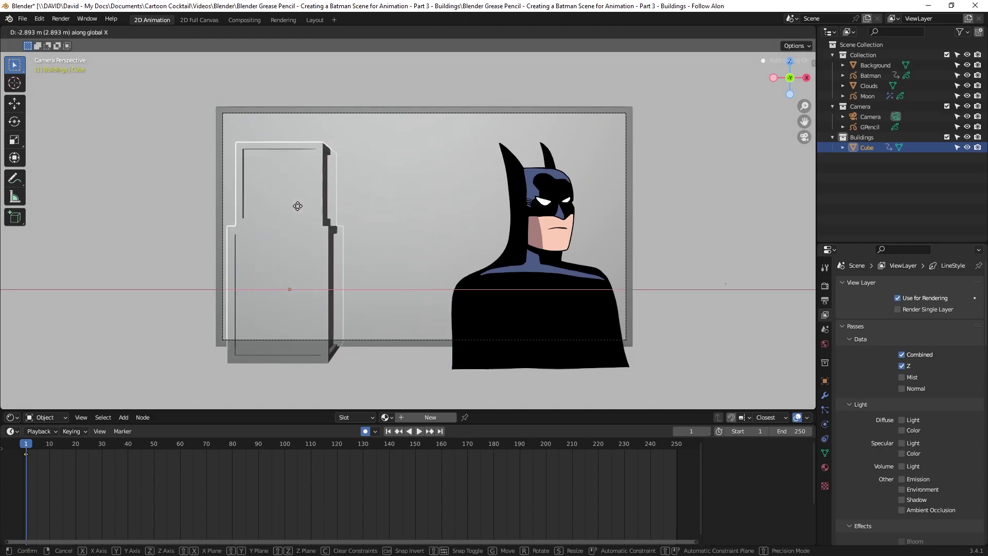
{"action": "left_click", "coordinate": [265, 207]}
Render the image to check the building's Freestyle lines at its new position
{"action": "left_click", "coordinate": [61, 18]}
{"action": "left_click", "coordinate": [73, 33]}
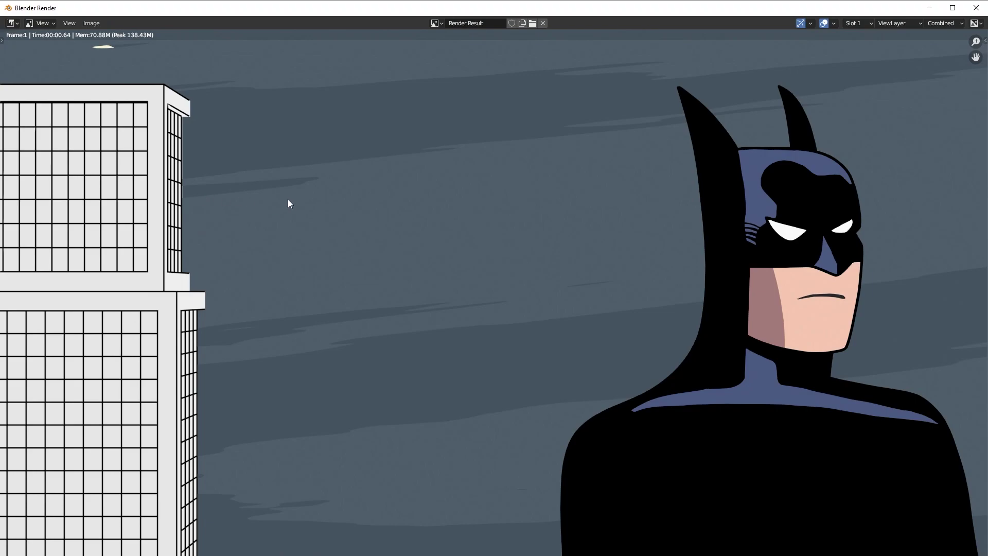
{"action": "left_click", "coordinate": [975, 8]}
Select the building together with Background, Clouds and Moon and move them back along the Y axis, away from Batman
{"action": "middle_click_drag", "start_coordinate": [455, 147], "coordinate": [375, 202]}
{"action": "scroll", "coordinate": [373, 202], "scroll_direction": "down", "scroll_amount": 5}
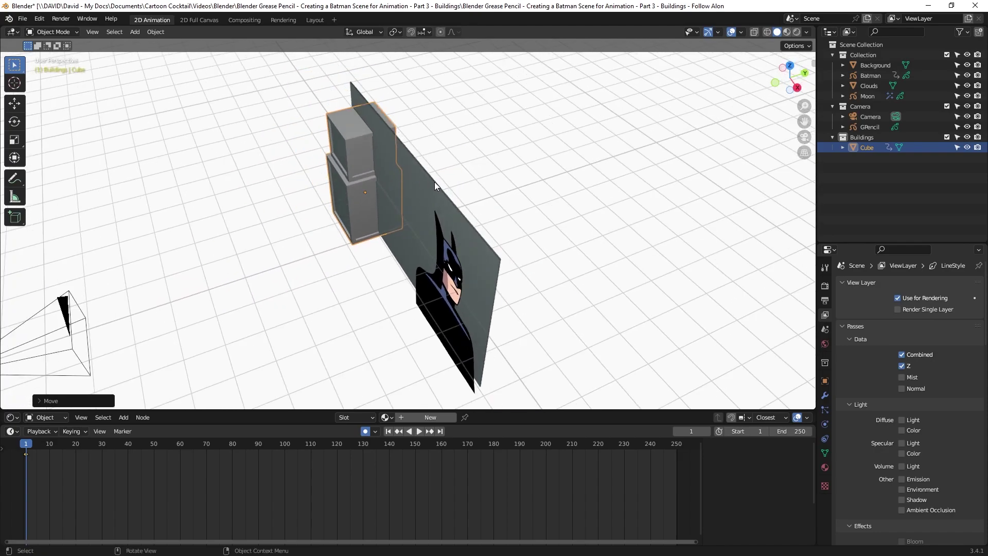
{"action": "left_click_drag", "start_coordinate": [458, 85], "coordinate": [299, 173], "text": "shift"}
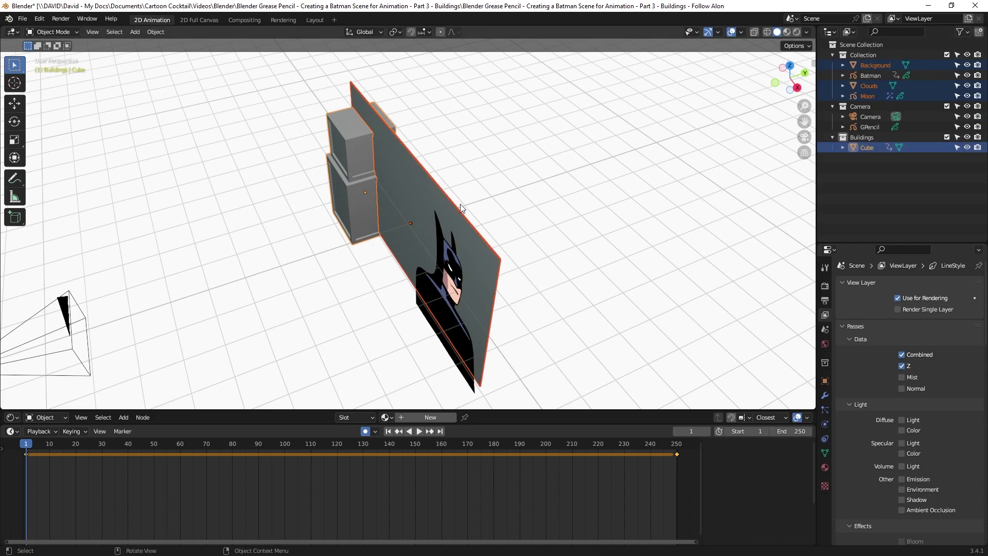
{"action": "key", "text": "g"}
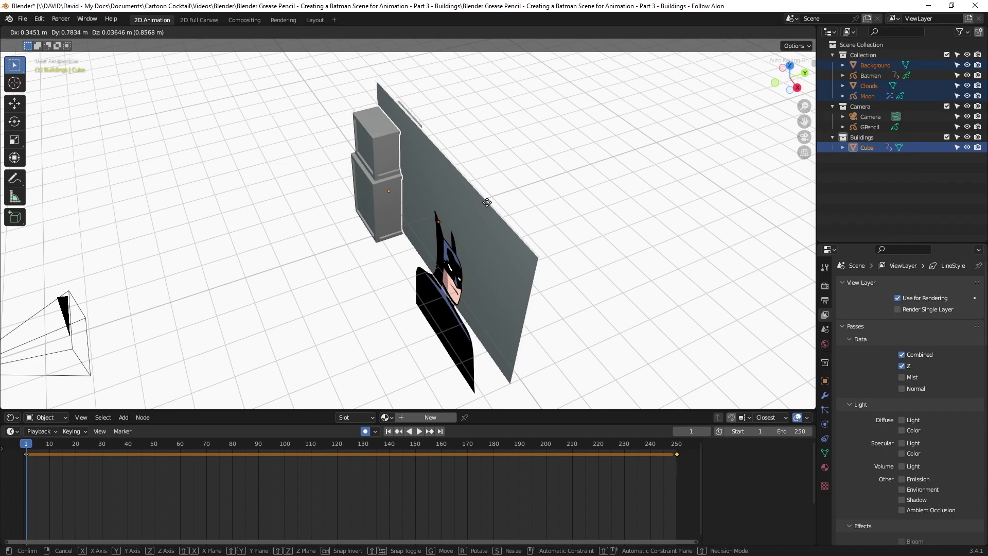
{"action": "key", "text": "y"}
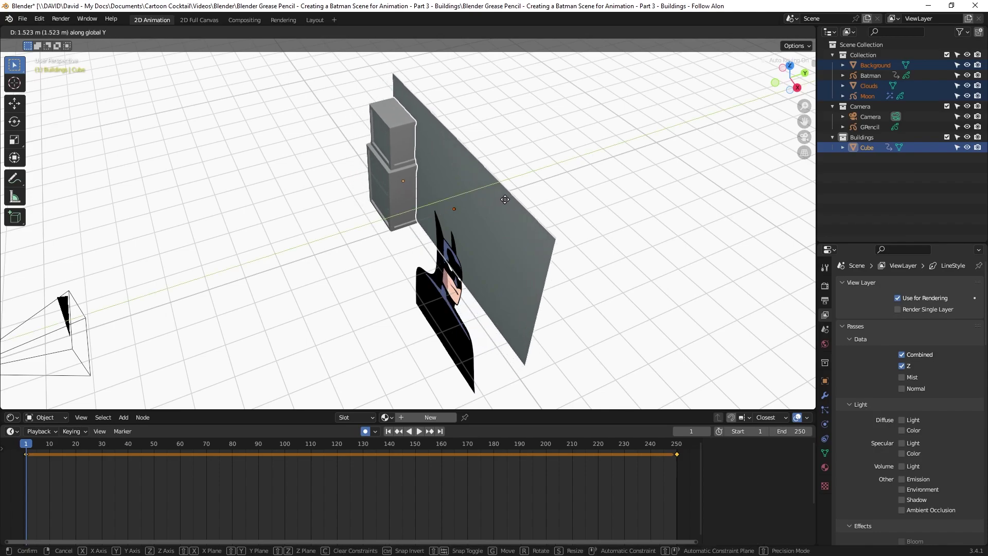
{"action": "left_click", "coordinate": [517, 195]}
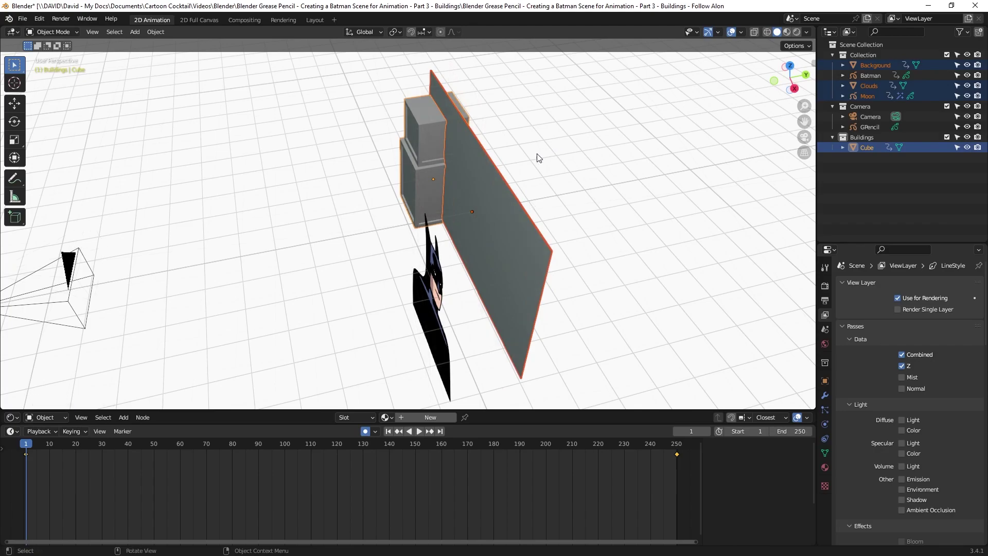
{"action": "middle_click_drag", "start_coordinate": [542, 176], "coordinate": [572, 166]}
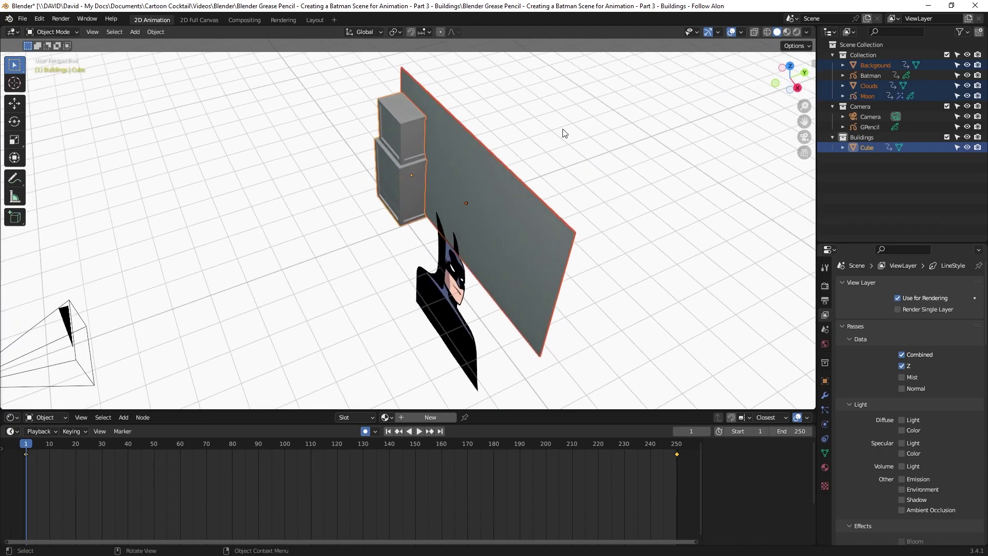
Select only Background, Clouds and Moon and move them farther back along the Y axis until they clear the building
{"action": "left_click", "coordinate": [571, 119]}
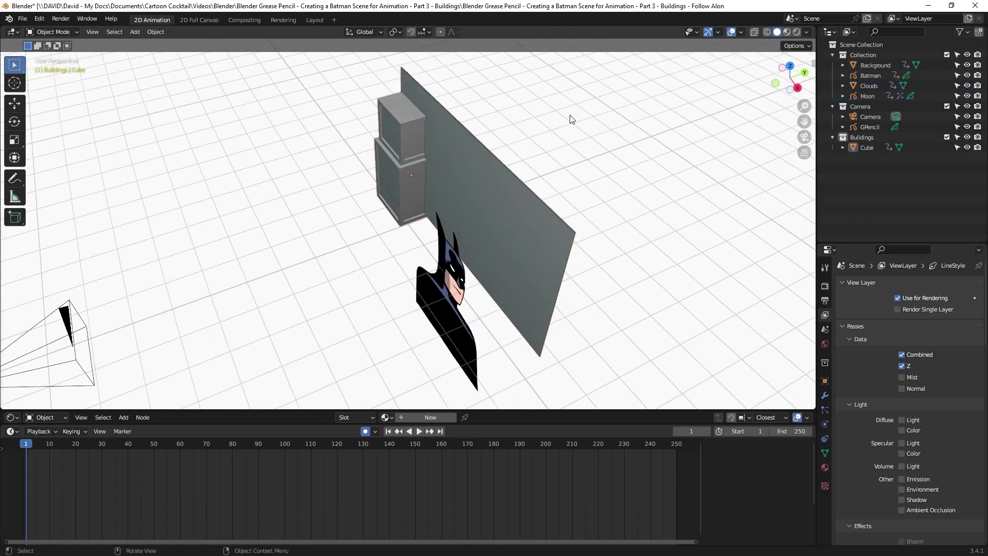
{"action": "left_click", "coordinate": [879, 65]}
{"action": "left_click", "coordinate": [870, 86], "text": "ctrl"}
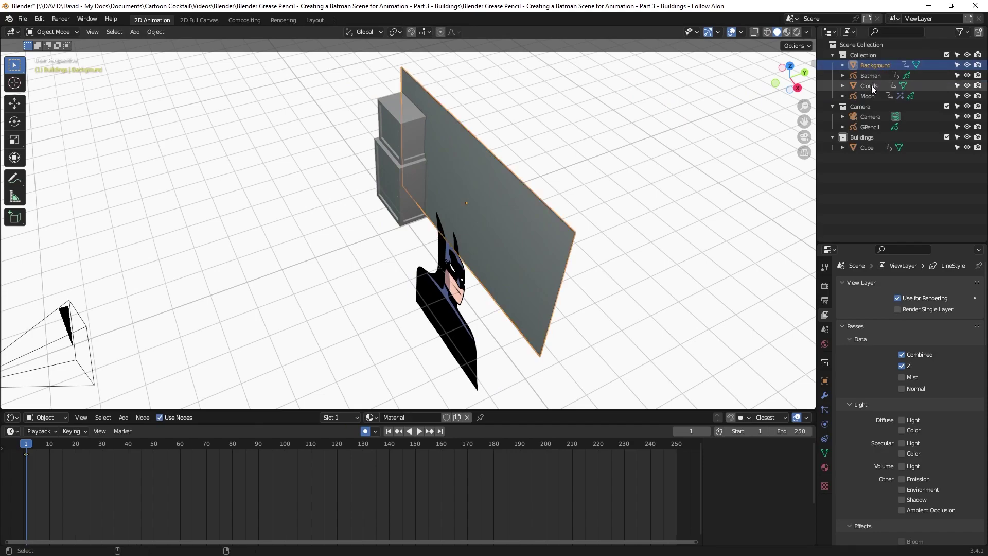
{"action": "left_click", "coordinate": [867, 96], "text": "ctrl"}
{"action": "middle_click_drag", "start_coordinate": [581, 180], "coordinate": [540, 193]}
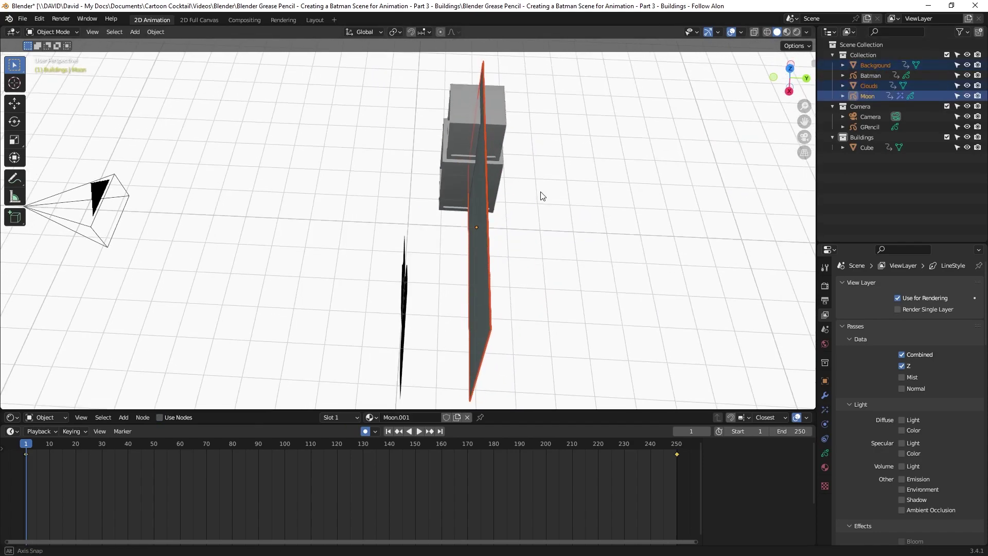
{"action": "key", "text": "g"}
{"action": "key", "text": "y"}
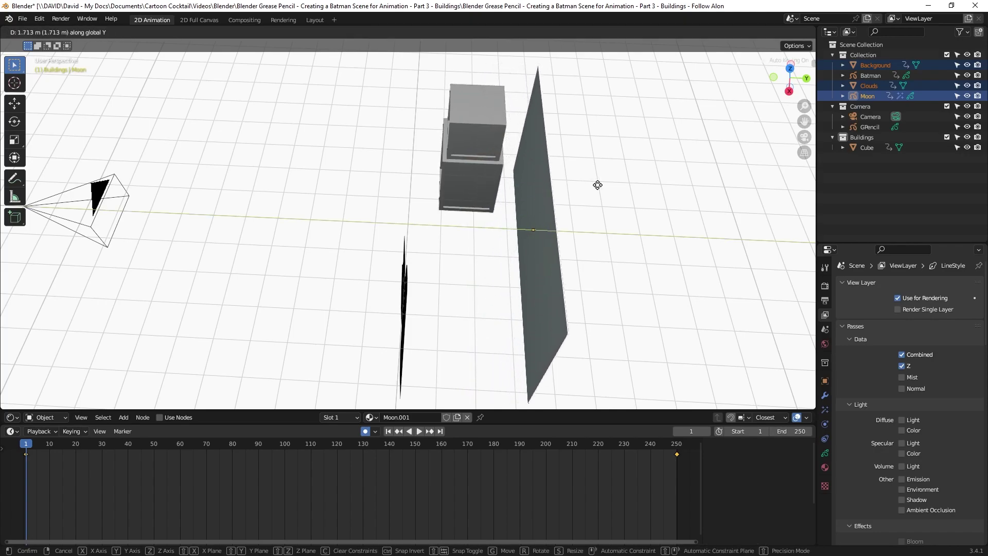
{"action": "left_click", "coordinate": [605, 186]}
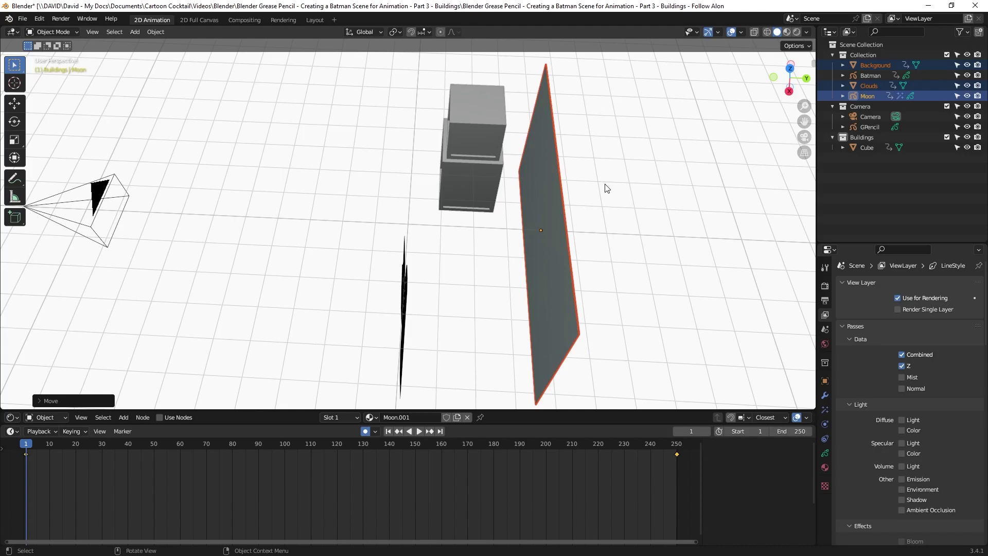
Scale Background, Clouds and Moon up about 1.3 times to fill the camera frame, and preview the scene with rendered shading
{"action": "key", "text": "KP_0"}
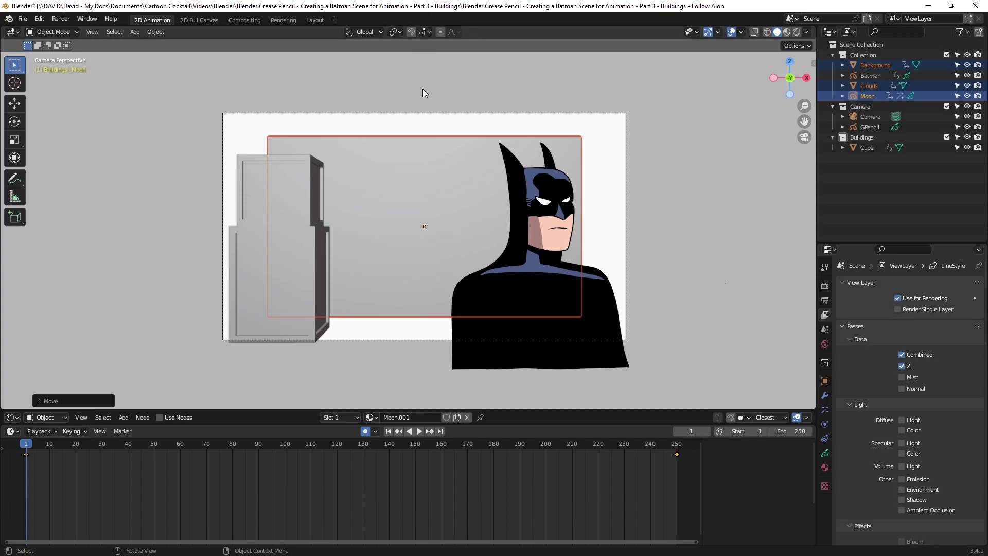
{"action": "key", "text": "s"}
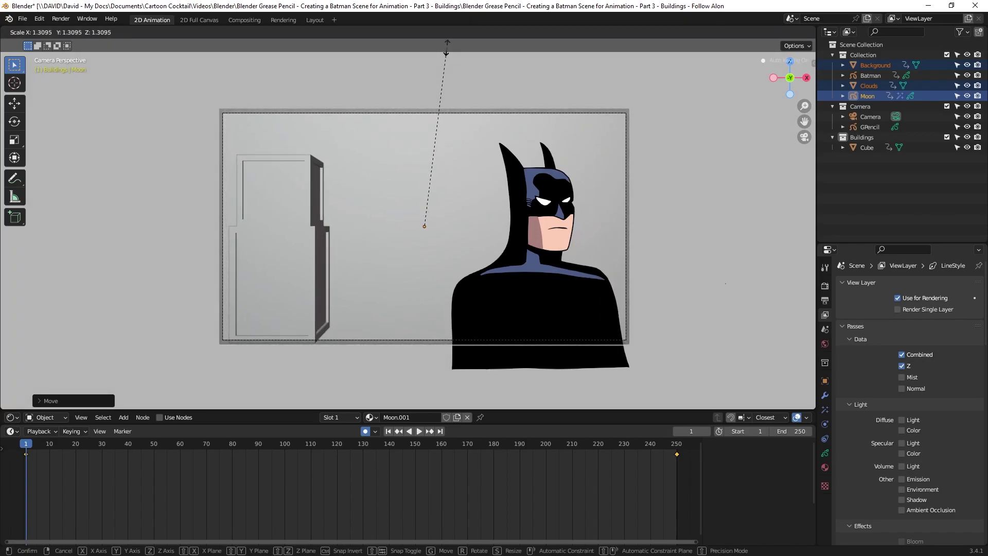
{"action": "left_click", "coordinate": [446, 46]}
{"action": "left_click", "coordinate": [682, 122]}
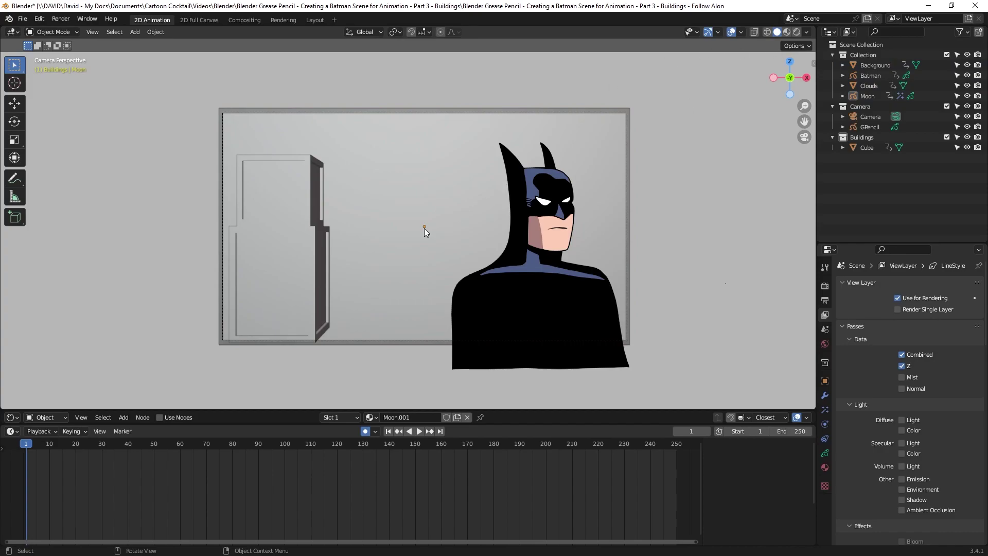
{"action": "left_click", "coordinate": [796, 32]}
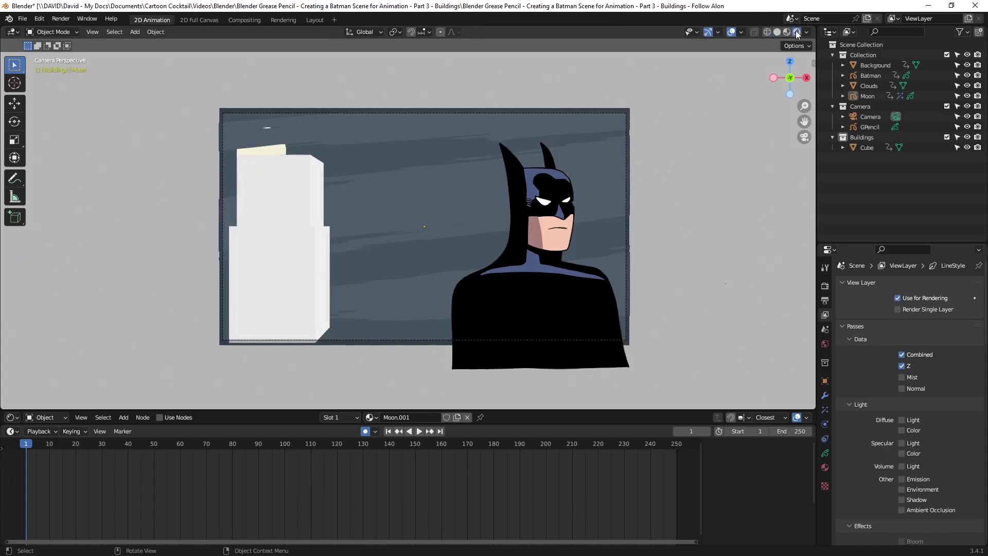
Scale the building up about 1.2 times and lower it about 0.68 m along the Z axis
{"action": "left_click", "coordinate": [288, 222]}
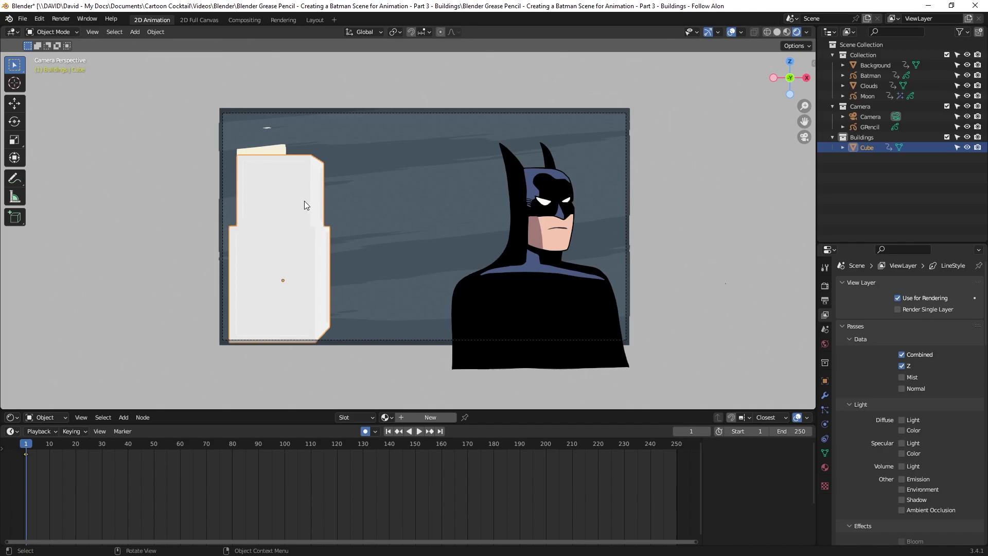
{"action": "key", "text": "s"}
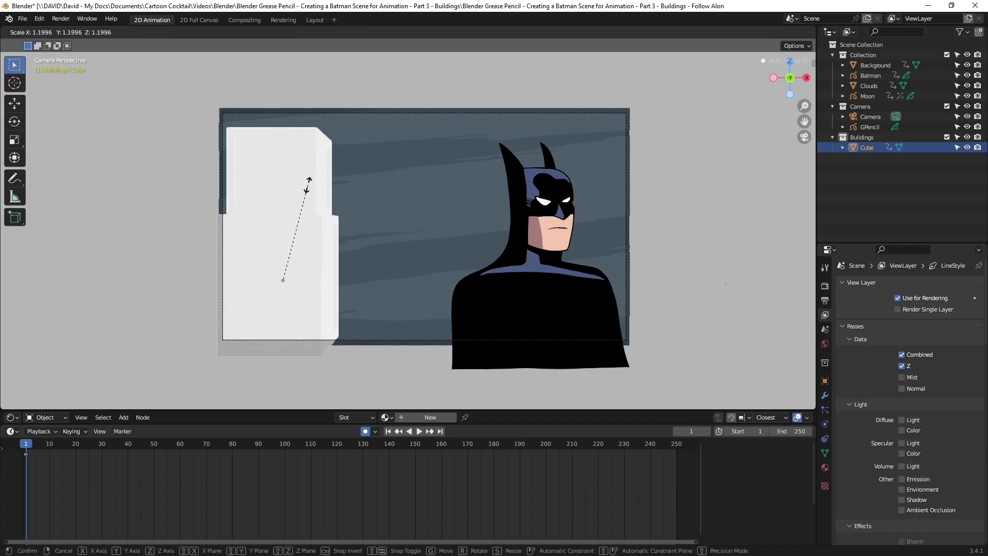
{"action": "left_click", "coordinate": [307, 184]}
{"action": "key", "text": "g"}
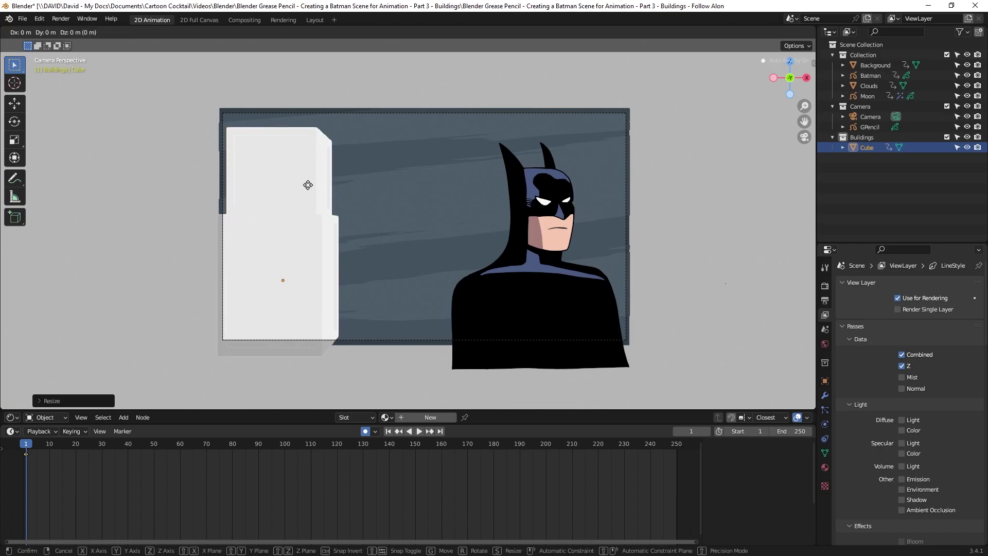
{"action": "key", "text": "z"}
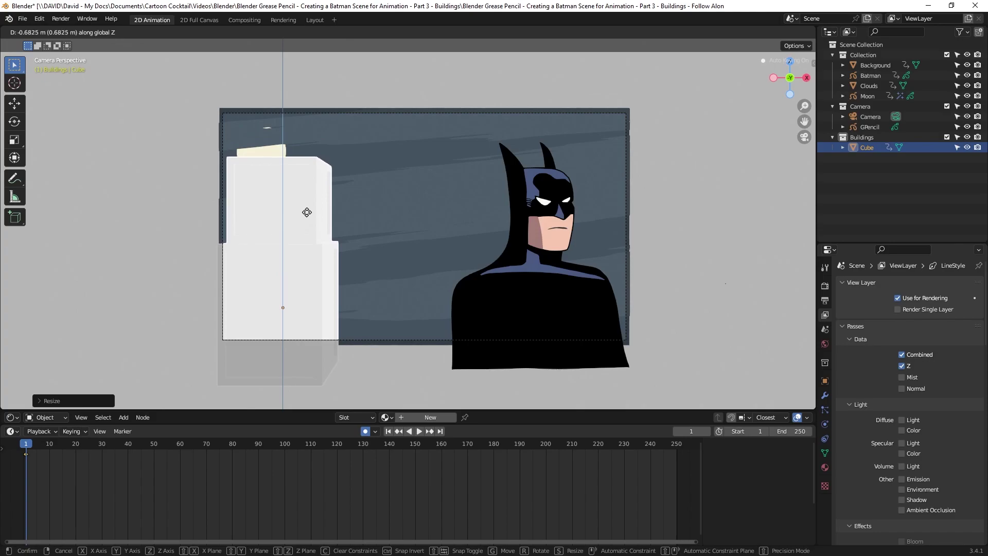
{"action": "left_click", "coordinate": [307, 211]}
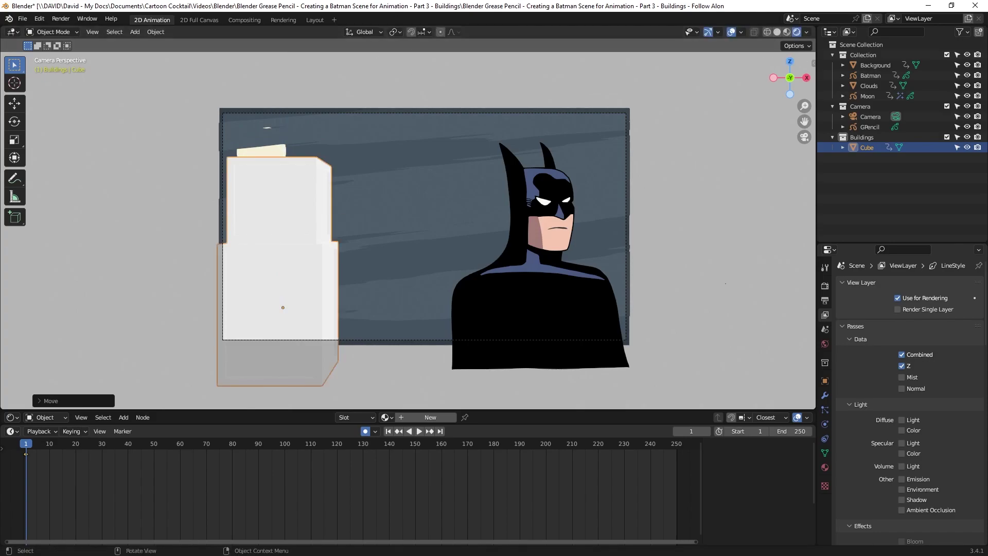
Render the image to check the enlarged building's window lines beside Batman, and close the render
{"action": "left_click", "coordinate": [61, 18]}
{"action": "left_click", "coordinate": [62, 31]}
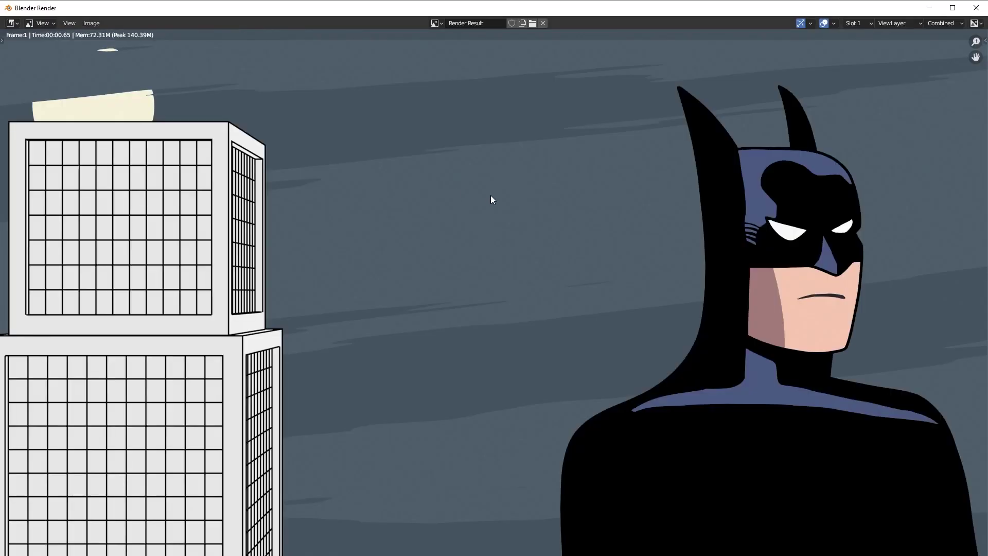
{"action": "key", "text": "Escape"}
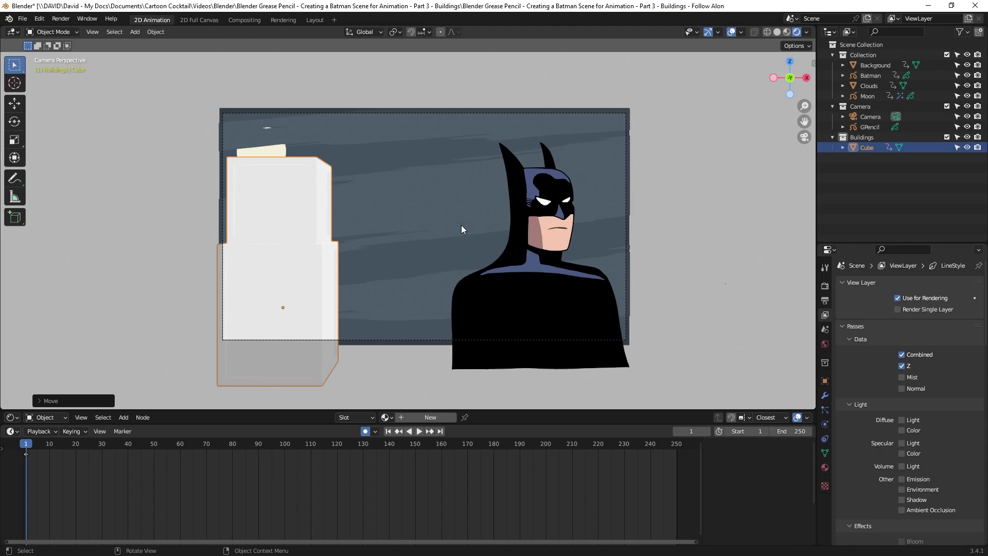
Rename the Cube object in the Buildings collection to Building 1
{"action": "double_click", "coordinate": [867, 147]}
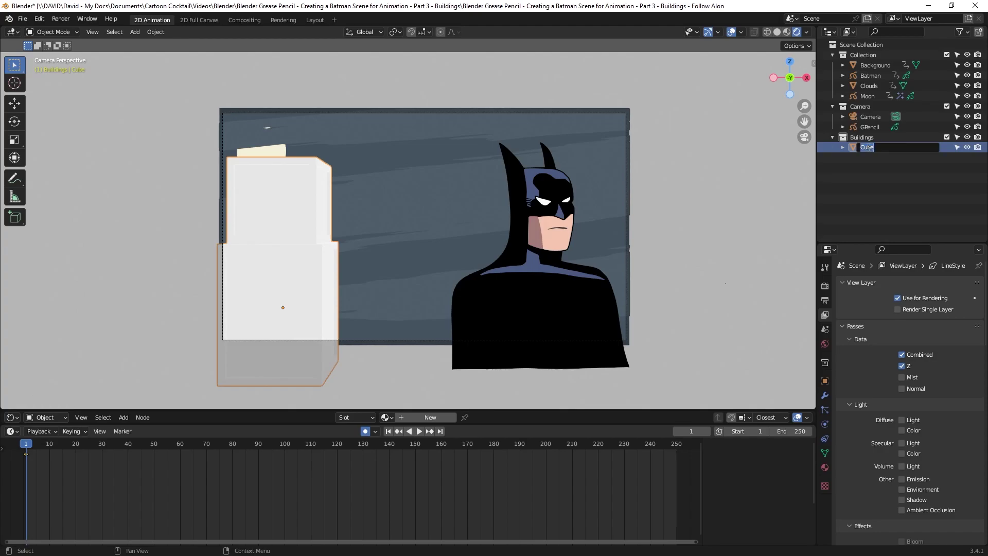
{"action": "type", "text": "Building 1"}
{"action": "key", "text": "Return"}
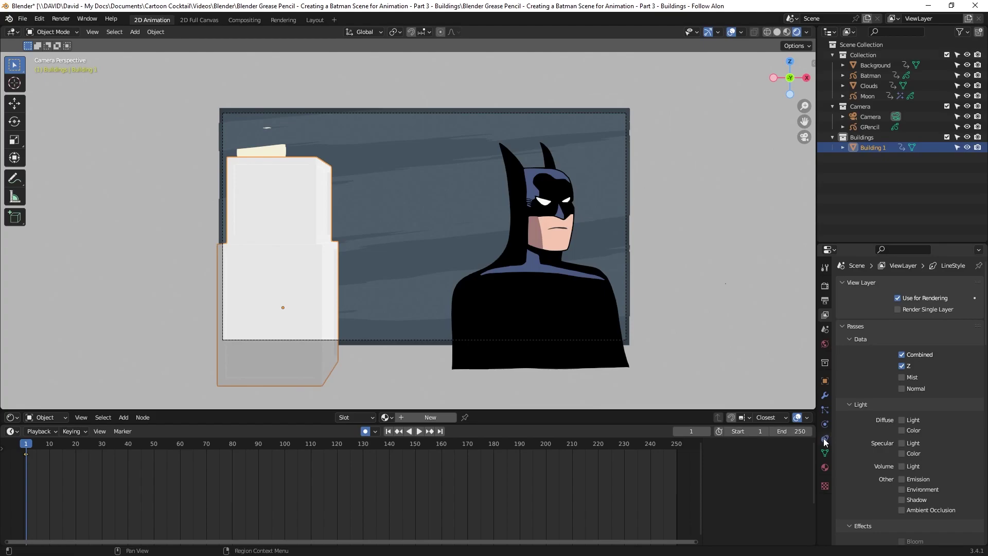
Give Building 1 a new dark grey material with Subsurface IOR 1.010 and Specular, Roughness, Sheen Tint, Clearcoat Roughness and Emission Strength at 0
{"action": "left_click", "coordinate": [825, 466]}
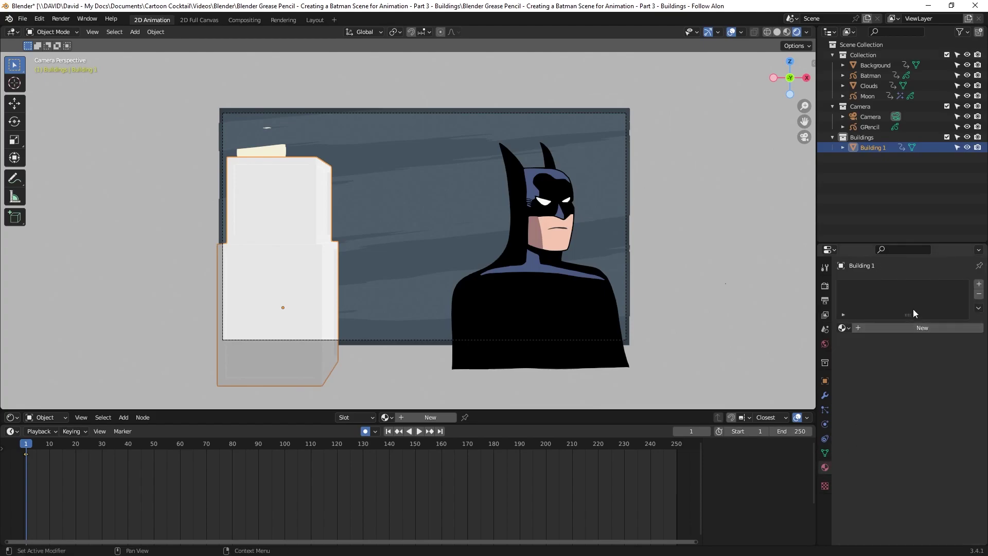
{"action": "left_click", "coordinate": [916, 330]}
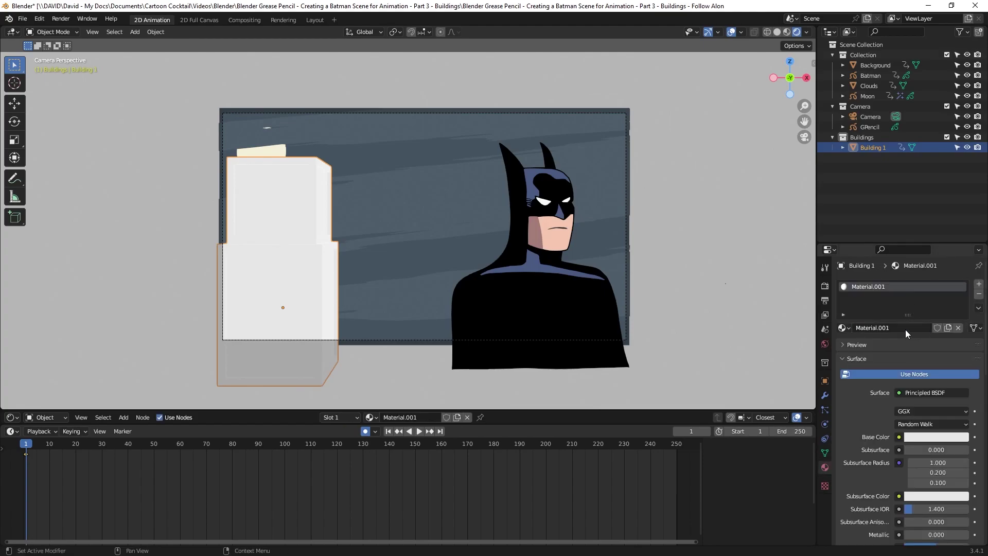
{"action": "left_click_drag", "start_coordinate": [881, 240], "coordinate": [883, 157]}
{"action": "left_click", "coordinate": [926, 353]}
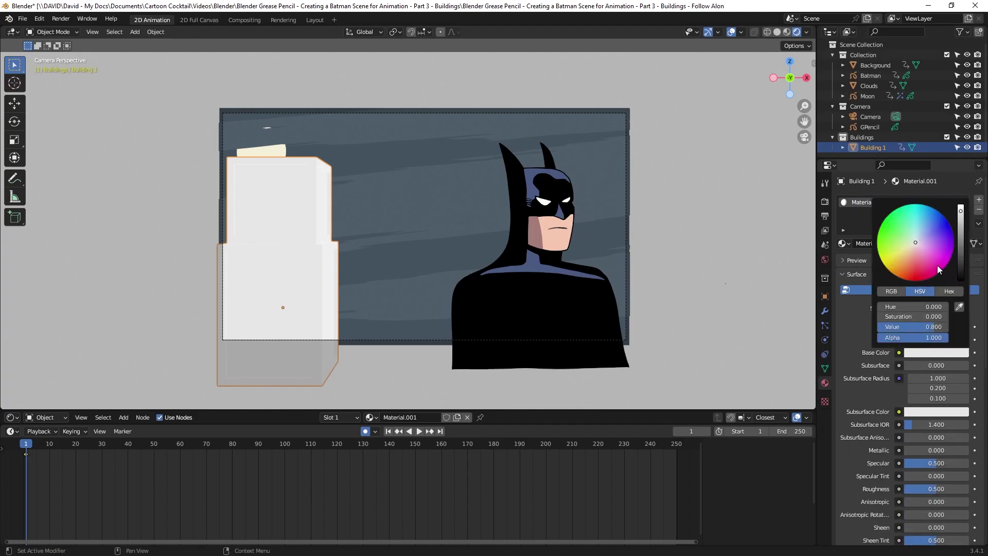
{"action": "left_click_drag", "start_coordinate": [960, 220], "coordinate": [960, 255]}
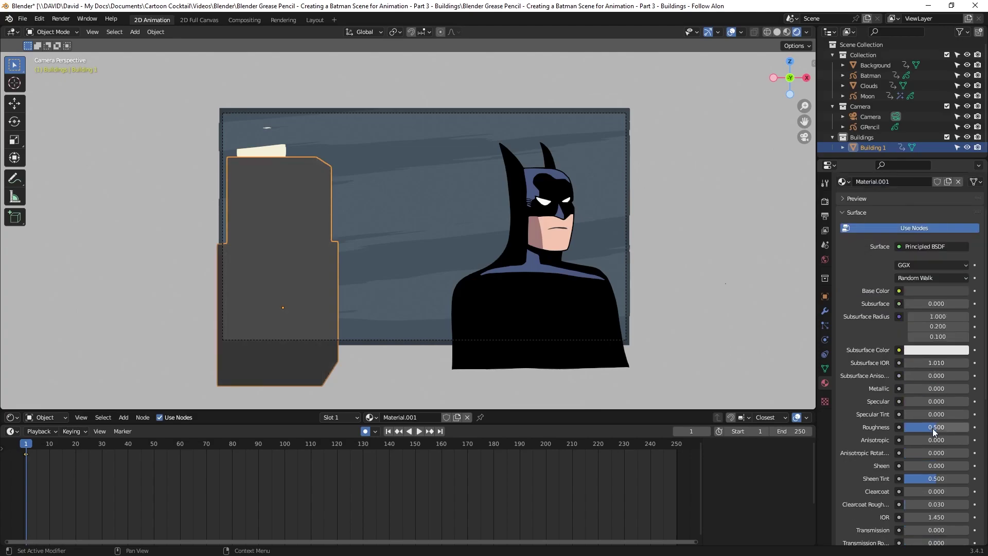
{"action": "scroll", "coordinate": [920, 360], "scroll_direction": "down", "scroll_amount": 7}
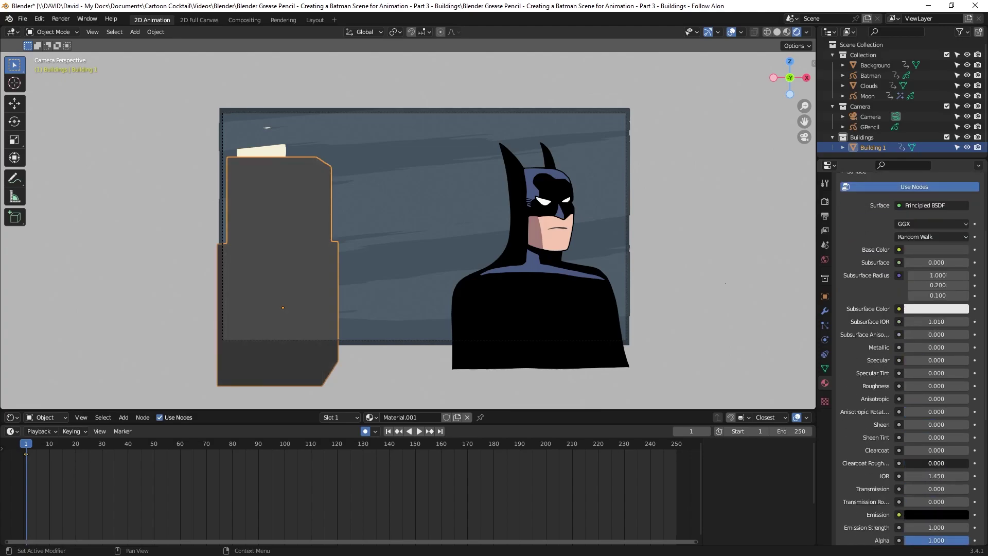
Render the image to check the dark grey building material, and close the render
{"action": "left_click", "coordinate": [61, 18]}
{"action": "left_click", "coordinate": [73, 30]}
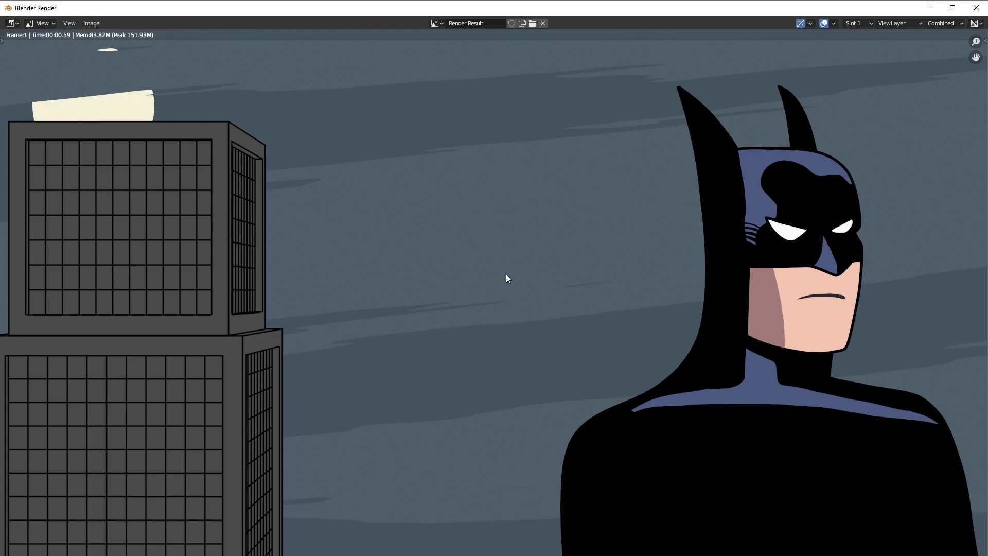
{"action": "left_click", "coordinate": [983, 13]}
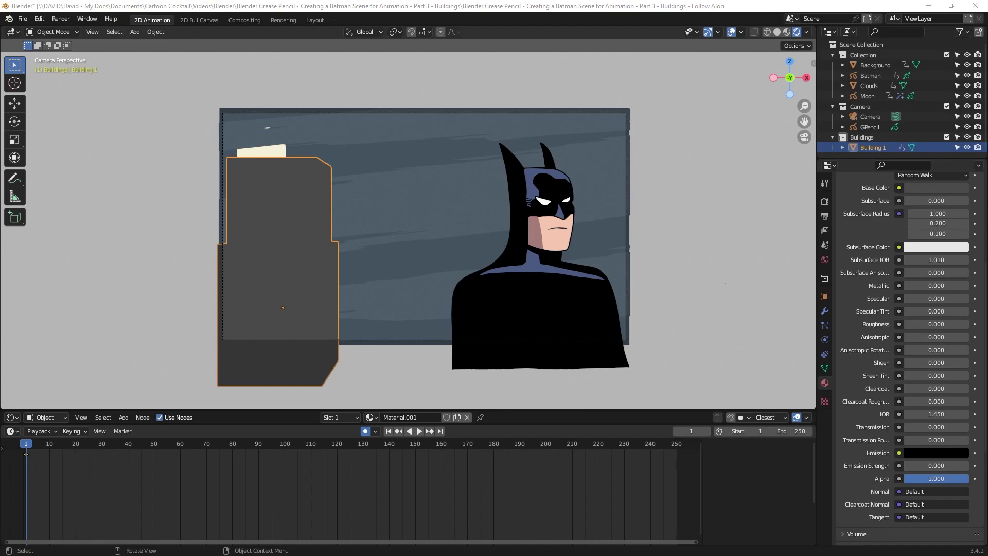
Deselect everything, switch to the Layout workspace, and hide the collection holding Background, Batman, Clouds and Moon
{"action": "key", "text": "alt+a"}
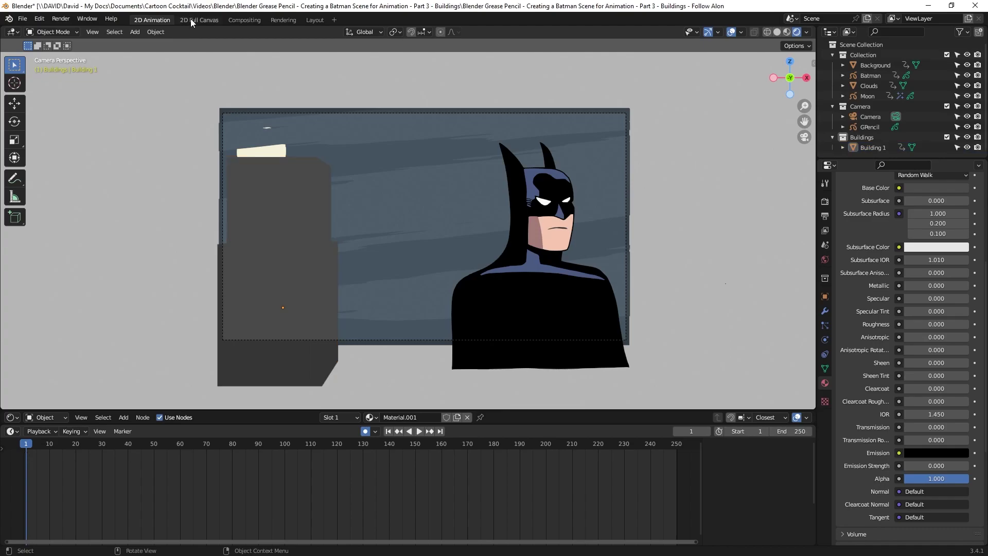
{"action": "left_click", "coordinate": [315, 20]}
{"action": "scroll", "coordinate": [403, 153], "scroll_direction": "down", "scroll_amount": 4}
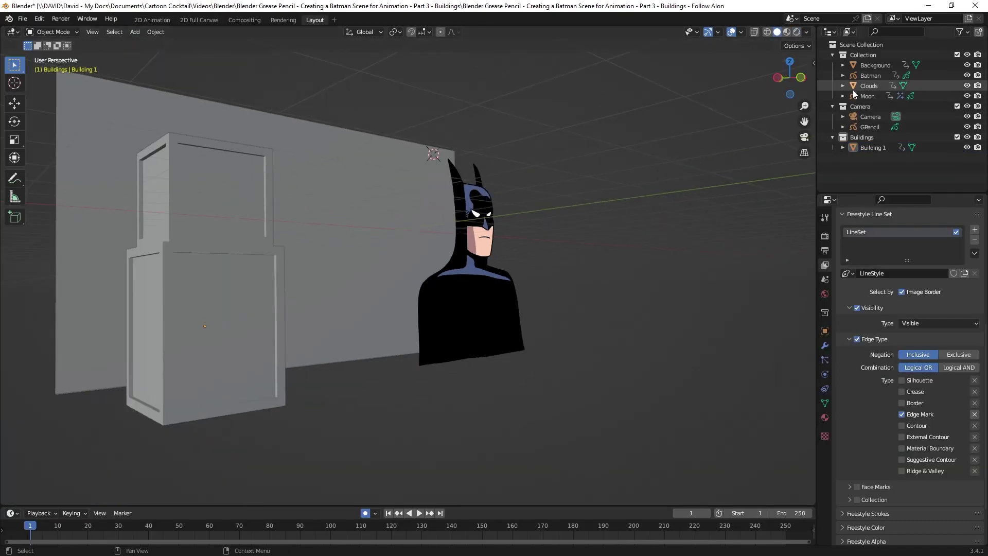
{"action": "left_click", "coordinate": [967, 54]}
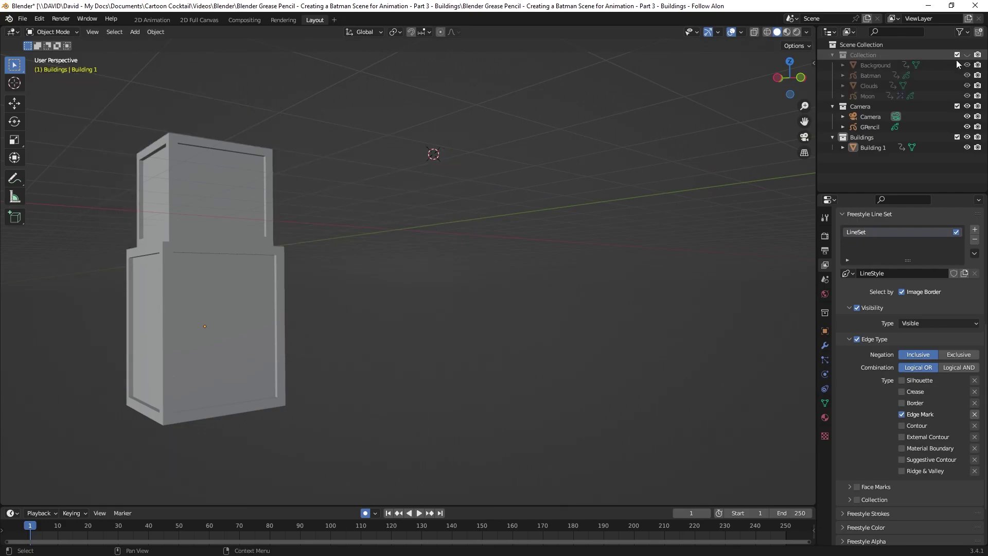
Snap the 3D cursor to the world origin and add a new mesh cube there
{"action": "middle_click_drag", "start_coordinate": [534, 209], "coordinate": [480, 230]}
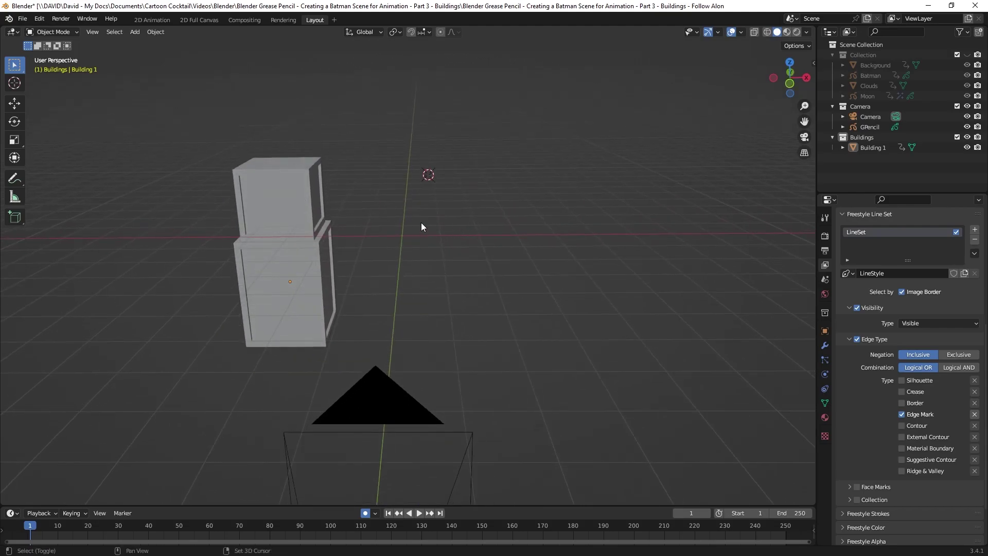
{"action": "key", "text": "shift+s"}
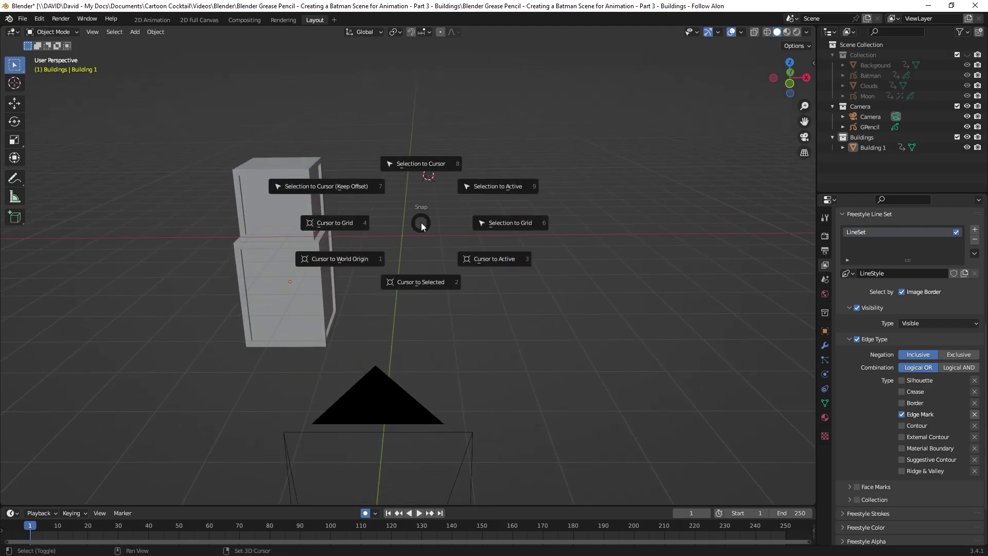
{"action": "left_click", "coordinate": [352, 260]}
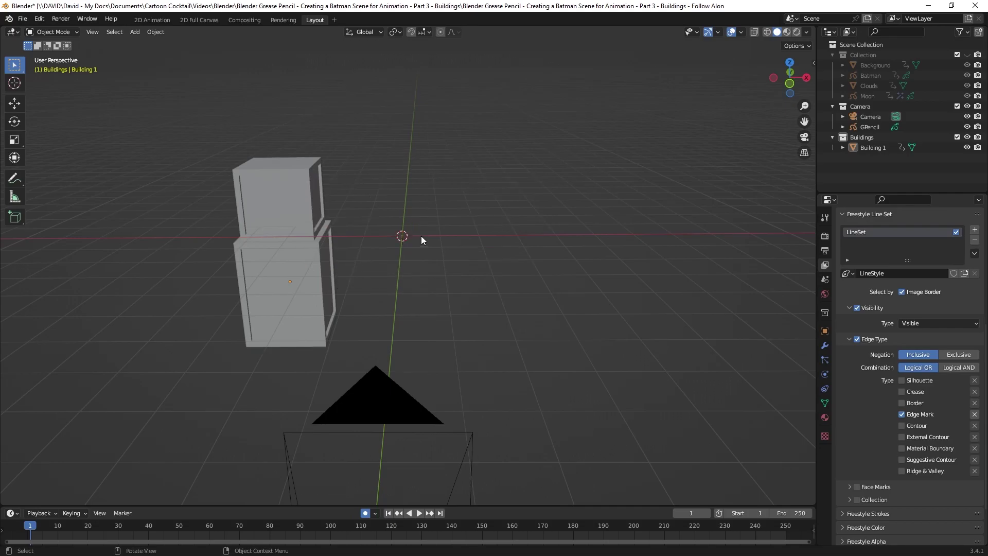
{"action": "key", "text": "shift+a"}
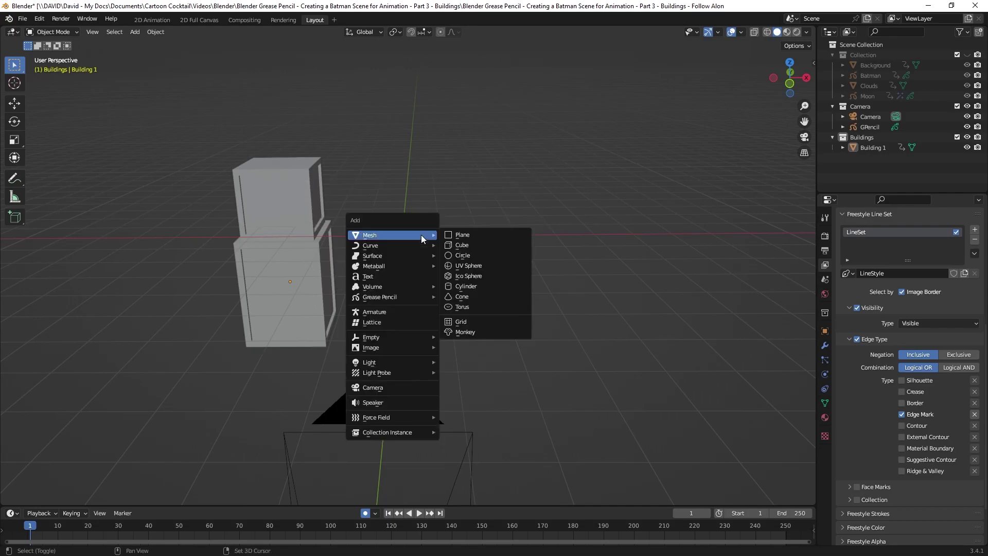
{"action": "left_click", "coordinate": [460, 245]}
{"action": "left_click", "coordinate": [464, 239]}
{"action": "middle_click_drag", "start_coordinate": [464, 239], "coordinate": [471, 226]}
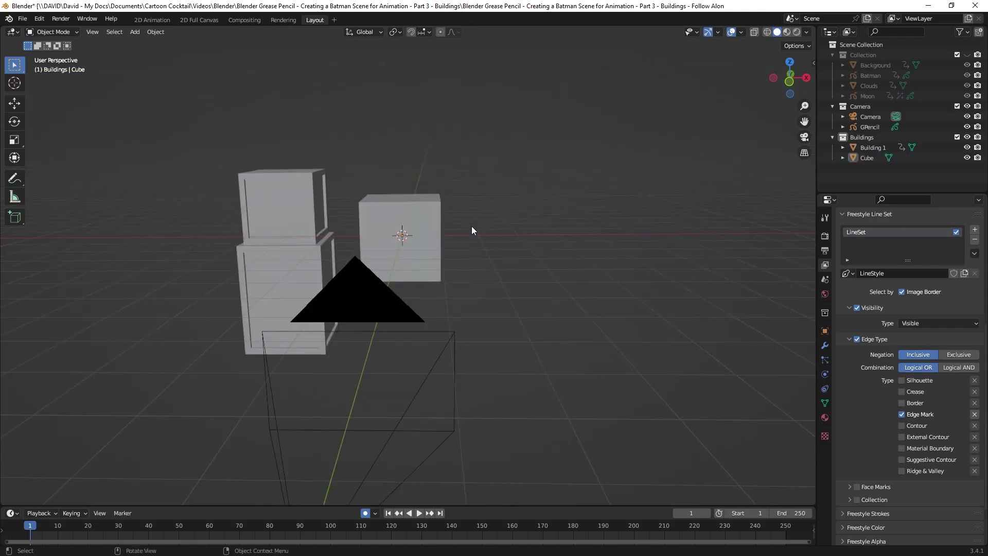
In camera view, scale the new cube uniformly to about 0.88 and stretch it about 2 times along the Z axis
{"action": "key", "text": "KP_0"}
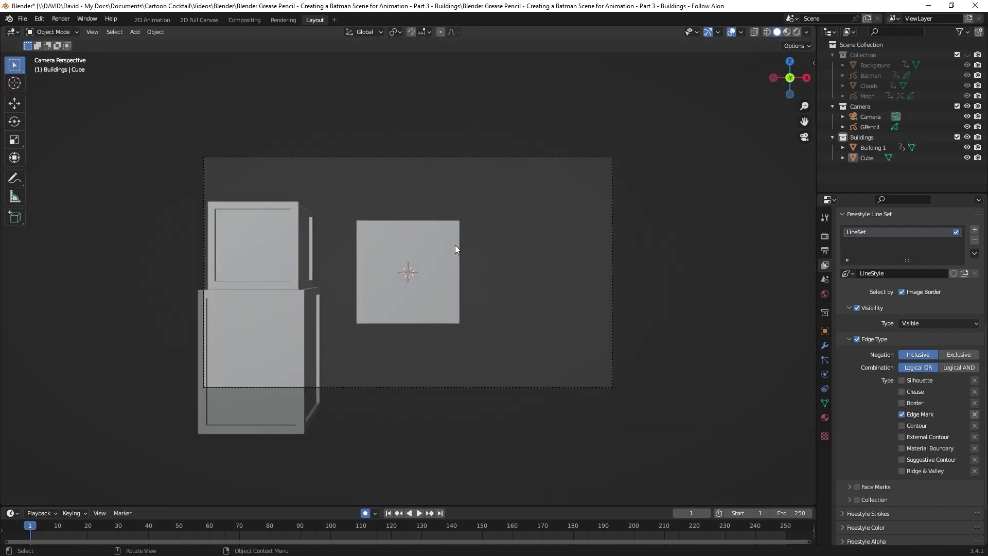
{"action": "left_click", "coordinate": [410, 242]}
{"action": "key", "text": "s"}
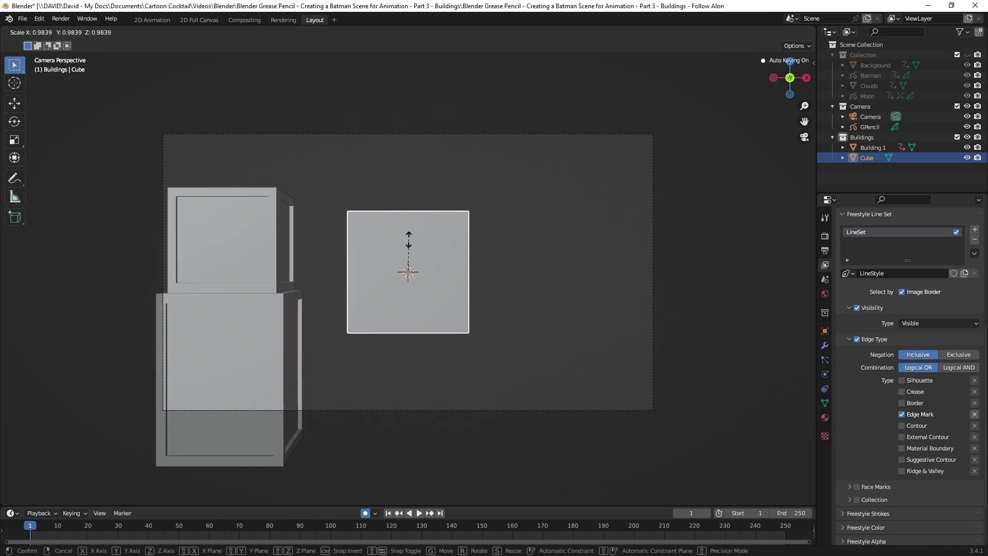
{"action": "left_click", "coordinate": [404, 247]}
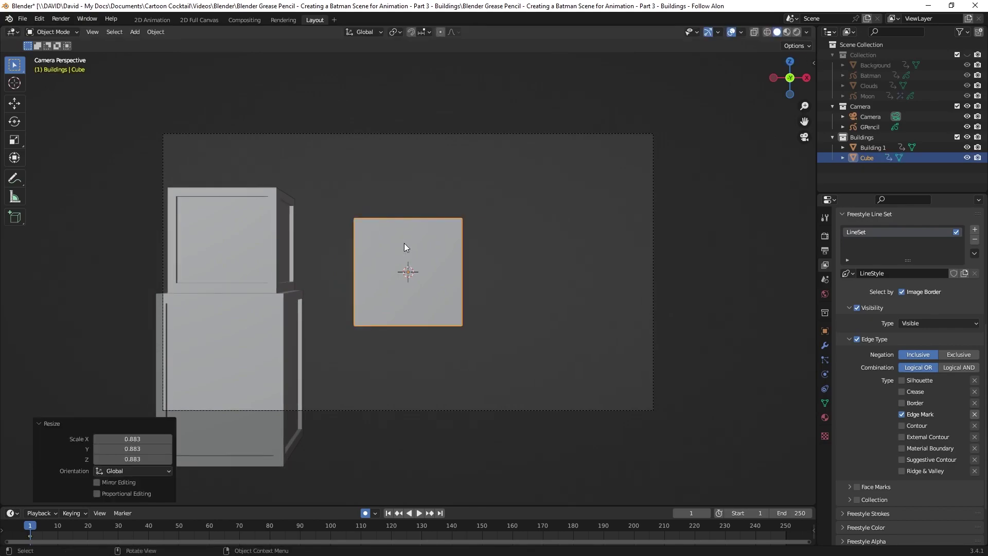
{"action": "key", "text": "s"}
{"action": "key", "text": "z"}
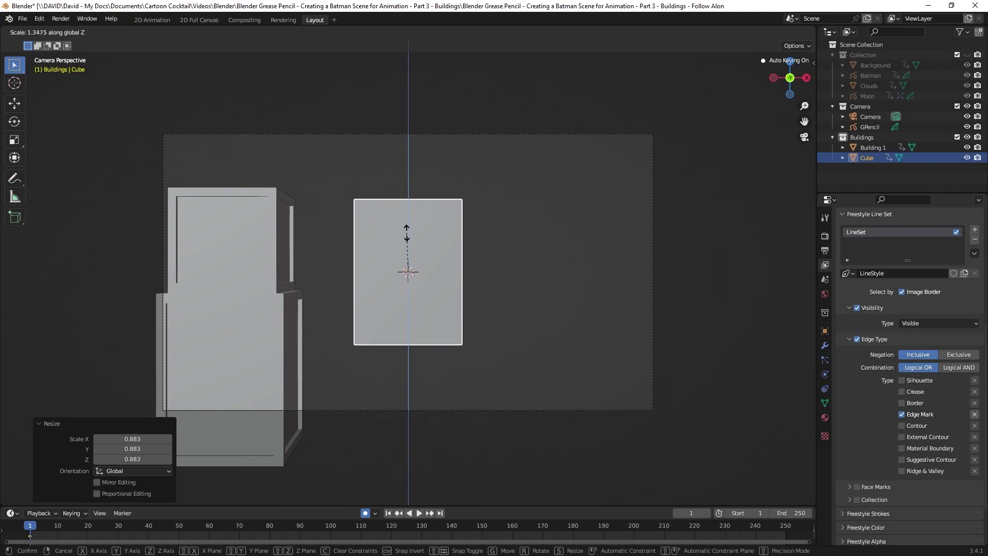
{"action": "left_click", "coordinate": [409, 217]}
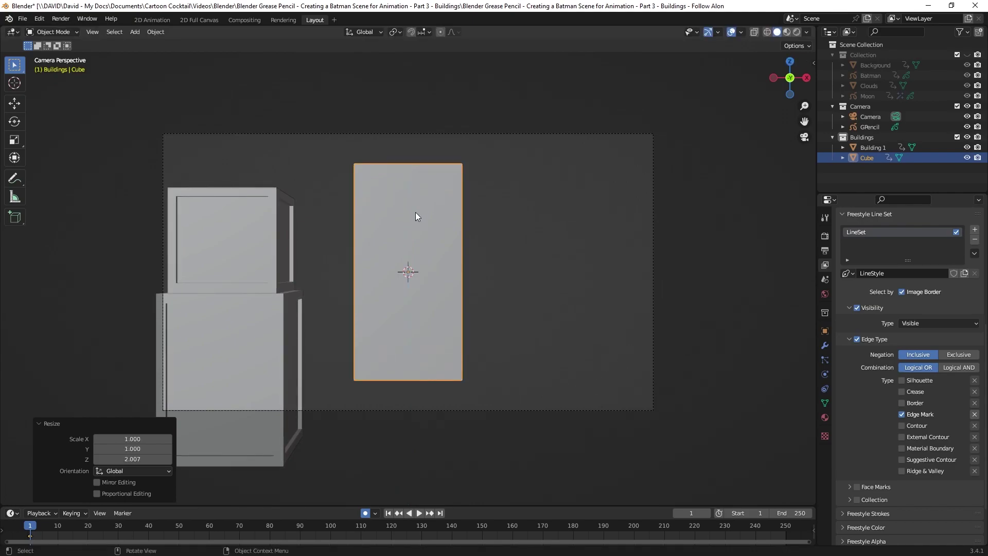
Lower the stretched cube about 0.91 m along the Z axis so its base drops below the camera frame
{"action": "key", "text": "g"}
{"action": "key", "text": "z"}
{"action": "left_click", "coordinate": [407, 266]}
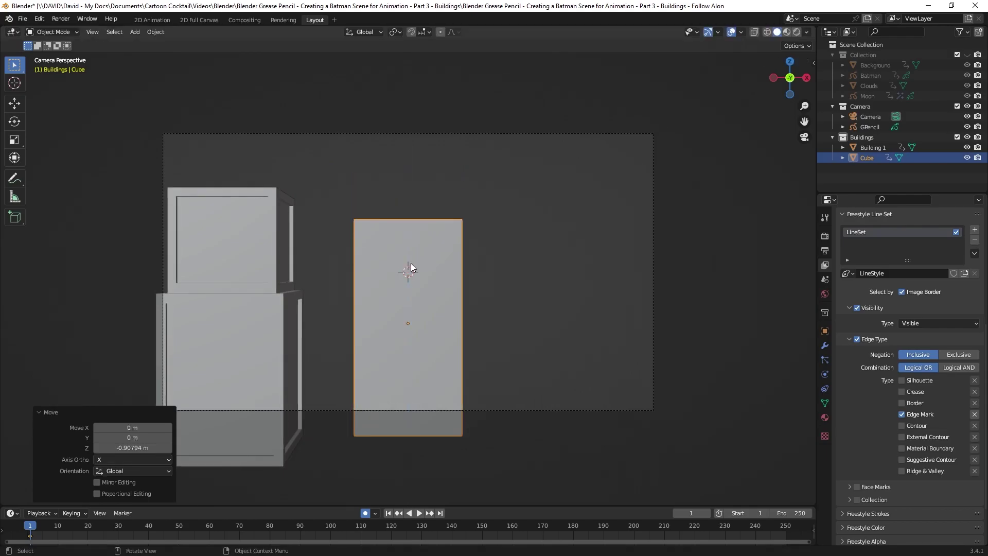
From the top view, move the cube beside Building 1, about -0.75 m in X and 1.97 m in Y, and scale it about 1.12 times
{"action": "middle_click_drag", "start_coordinate": [554, 244], "coordinate": [434, 358]}
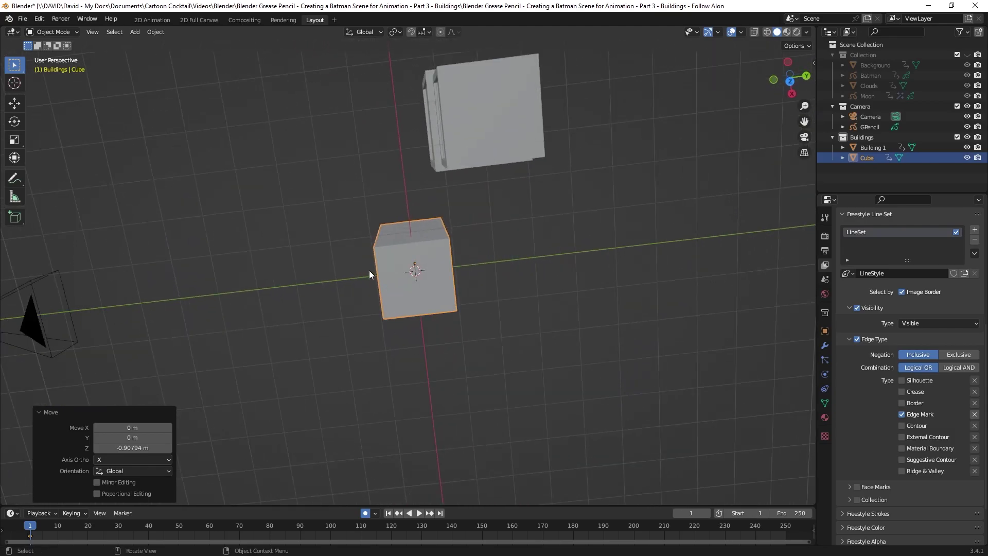
{"action": "key", "text": "KP_7"}
{"action": "key", "text": "g"}
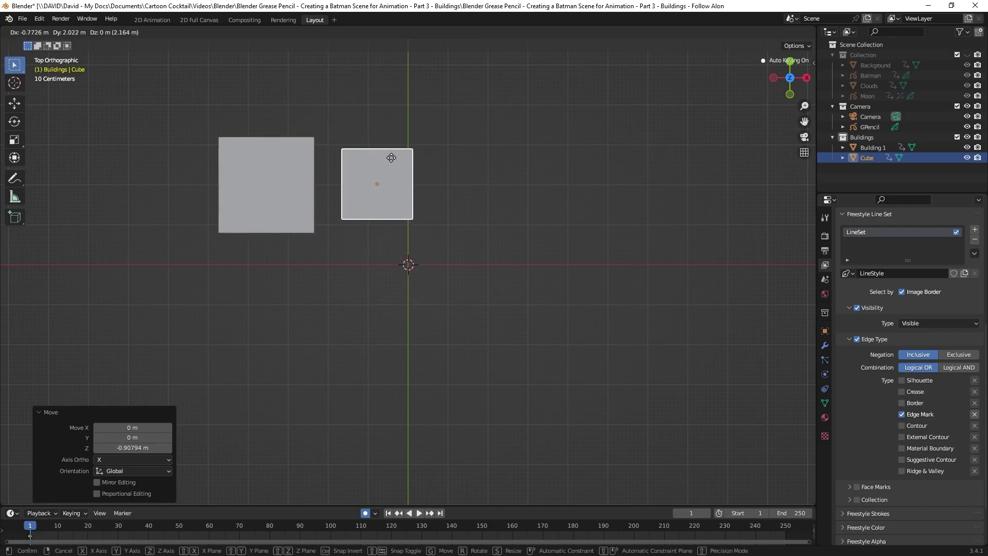
{"action": "left_click", "coordinate": [393, 156]}
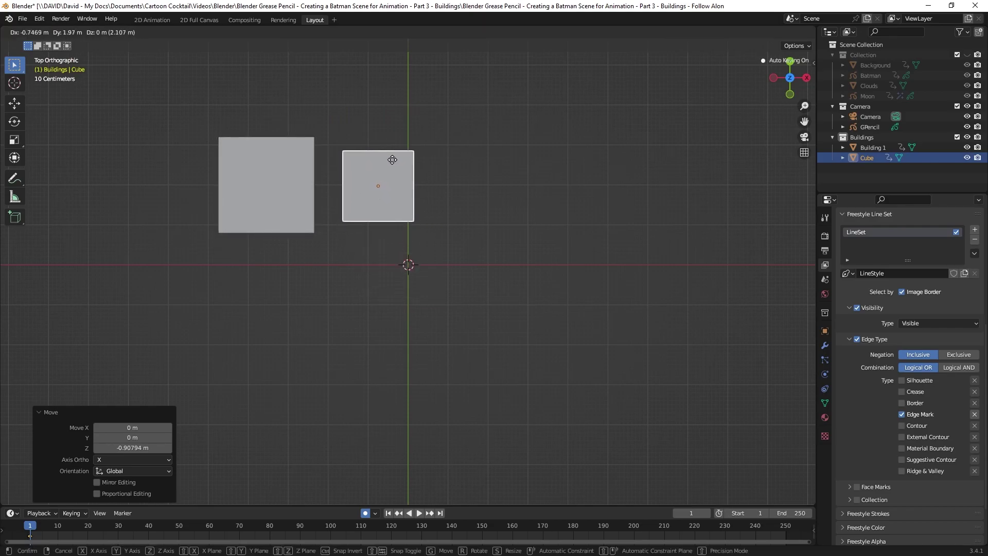
{"action": "key", "text": "s"}
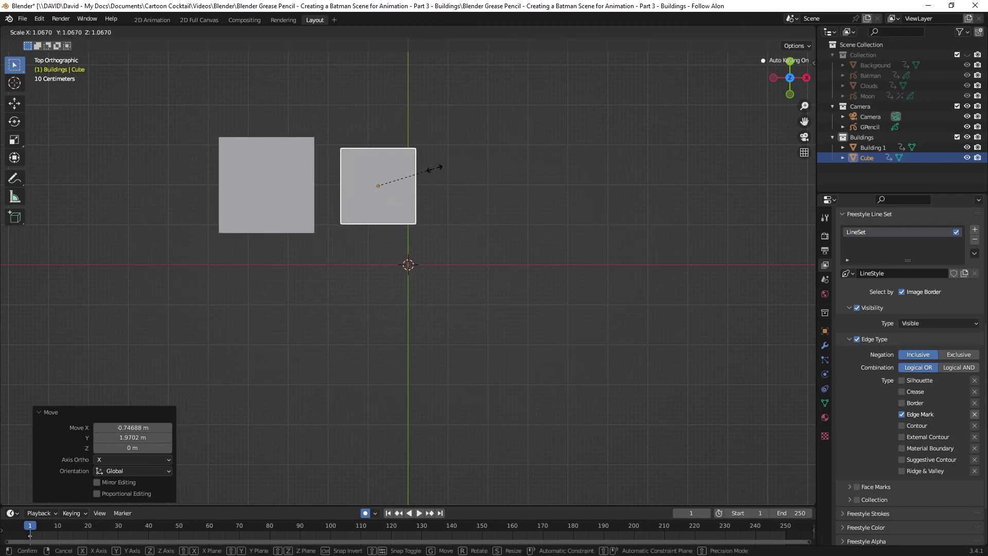
{"action": "left_click", "coordinate": [432, 179]}
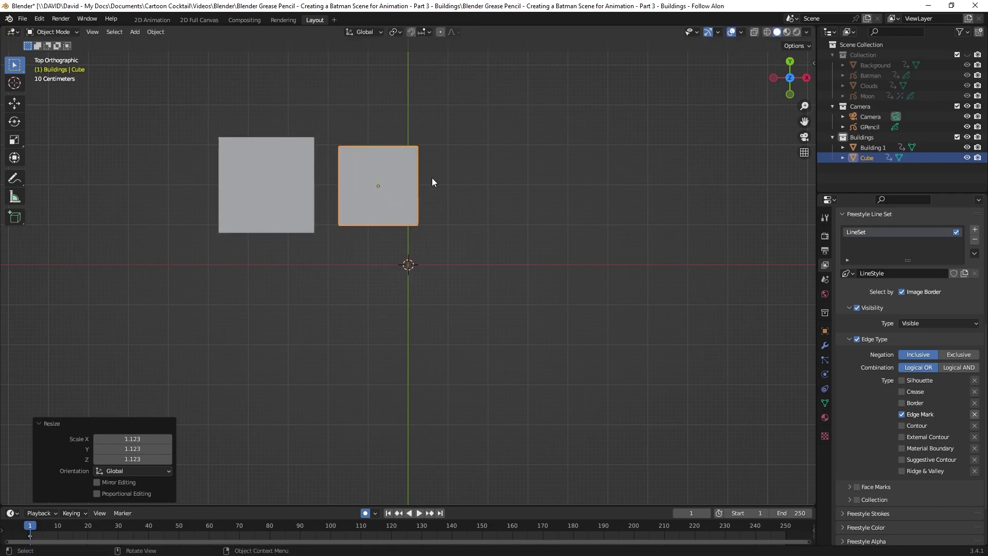
In camera view, stretch the cube about 1.15 times along Z and lower it until its base sits further below the frame
{"action": "key", "text": "KP_0"}
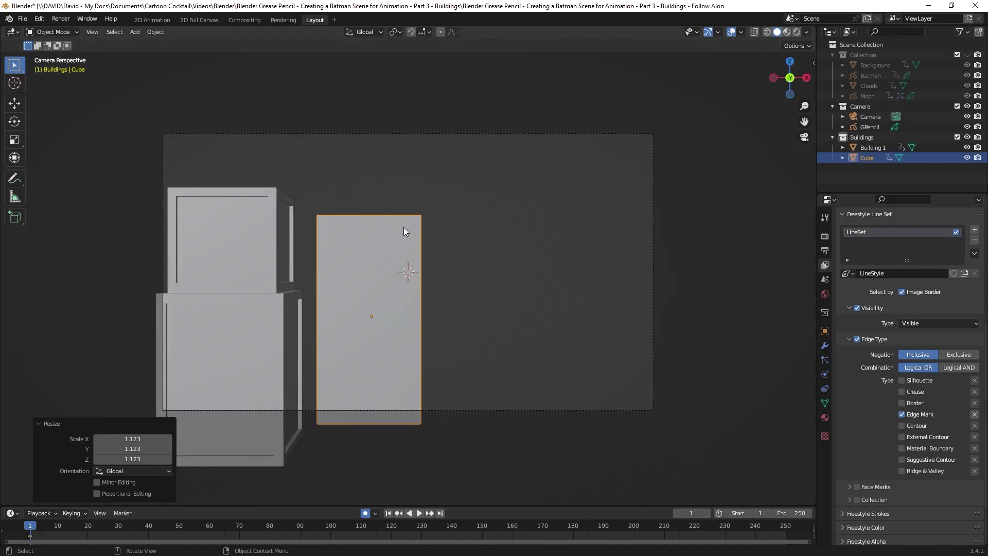
{"action": "left_click", "coordinate": [479, 242]}
{"action": "left_click", "coordinate": [381, 347]}
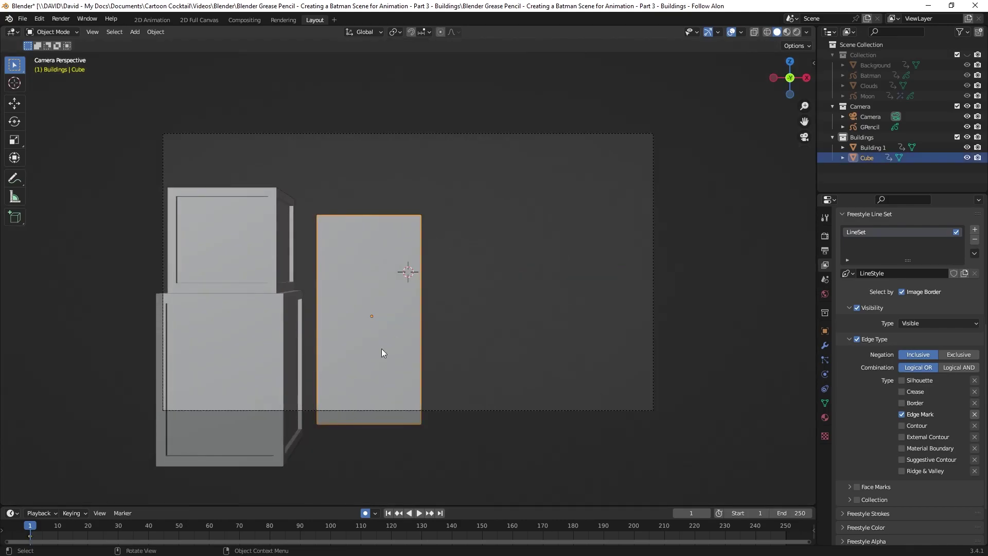
{"action": "key", "text": "s"}
{"action": "key", "text": "z"}
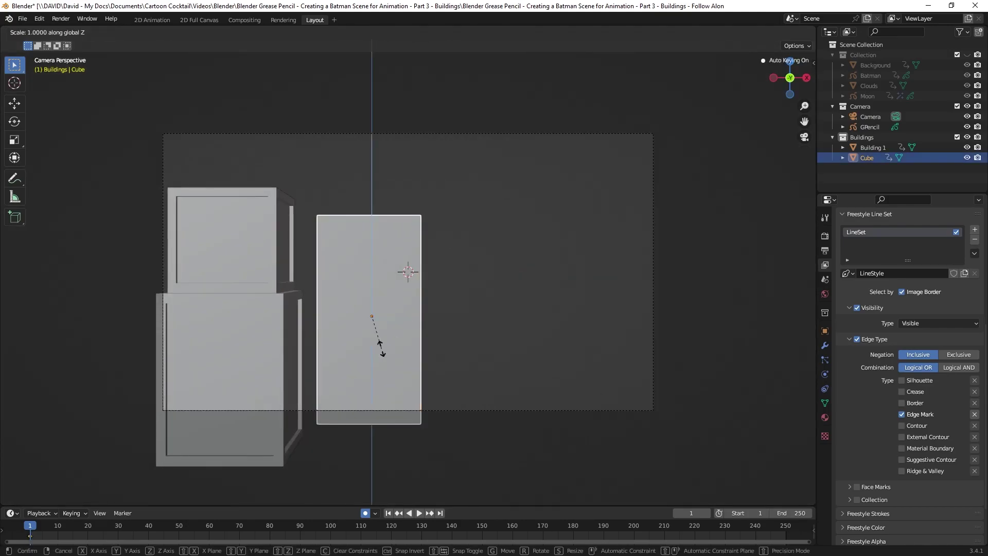
{"action": "left_click", "coordinate": [379, 353]}
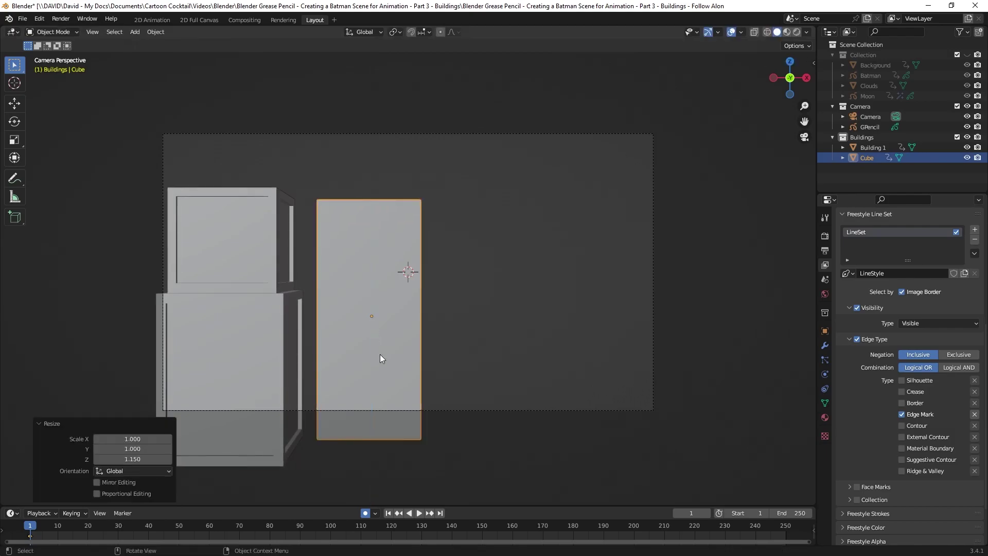
{"action": "key", "text": "g"}
{"action": "key", "text": "z"}
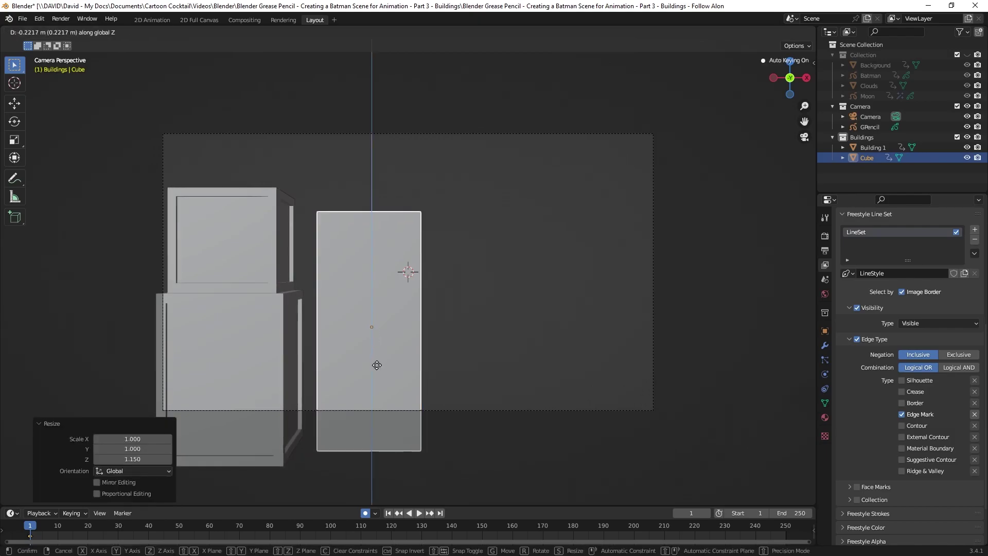
{"action": "left_click", "coordinate": [379, 371]}
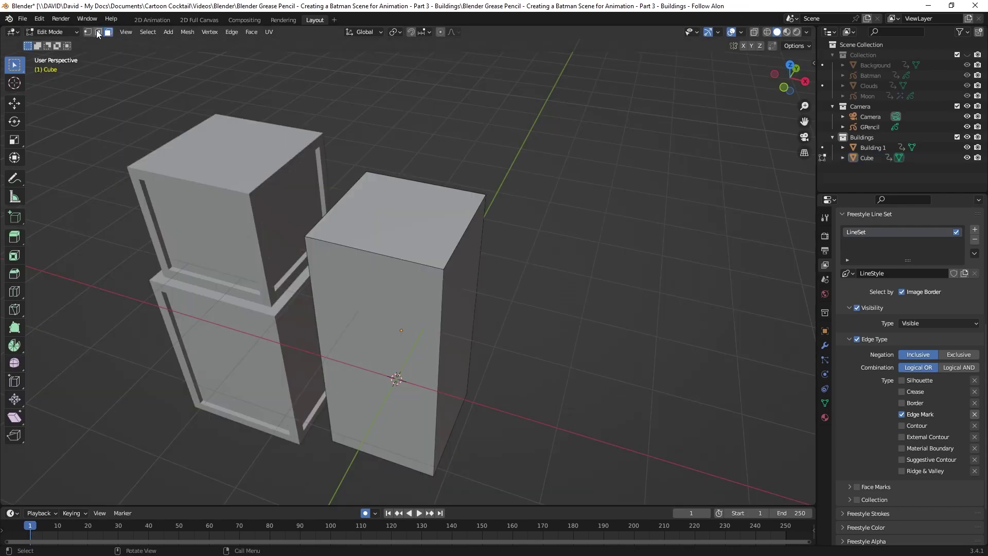
Extrude the tall cube's top face in place and scale the new face to about 1.06
{"action": "left_click", "coordinate": [98, 33]}
{"action": "left_click", "coordinate": [108, 33]}
{"action": "left_click", "coordinate": [368, 226]}
{"action": "middle_click_drag", "start_coordinate": [368, 226], "coordinate": [367, 222]}
{"action": "scroll", "coordinate": [392, 236], "scroll_direction": "up", "scroll_amount": 2}
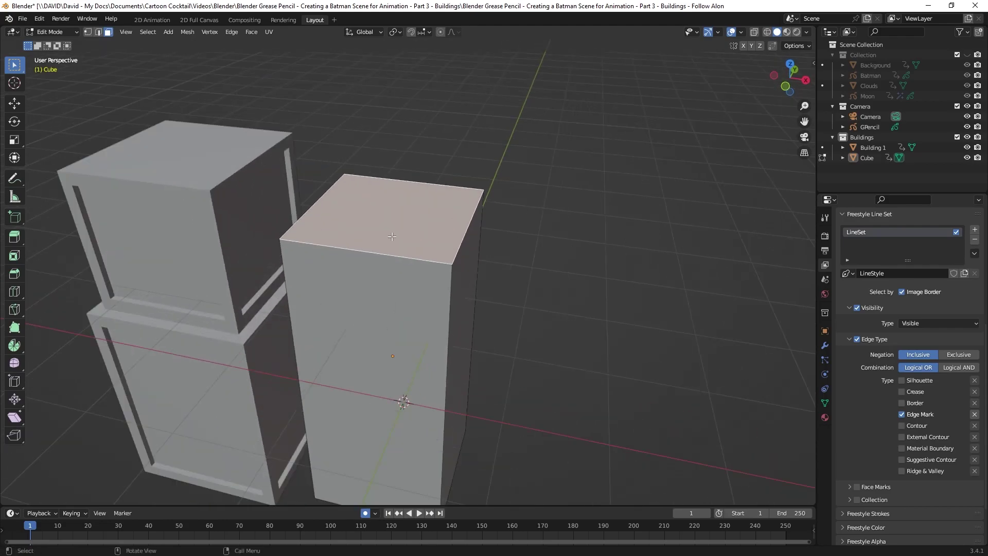
{"action": "key", "text": "e"}
{"action": "right_click", "coordinate": [392, 237]}
{"action": "left_click", "coordinate": [398, 218]}
{"action": "key", "text": "s"}
{"action": "left_click", "coordinate": [397, 218]}
Extrude the widened top face upward about 0.05 m to form a thin overhanging ledge
{"action": "middle_click_drag", "start_coordinate": [399, 216], "coordinate": [423, 185]}
{"action": "key", "text": "e"}
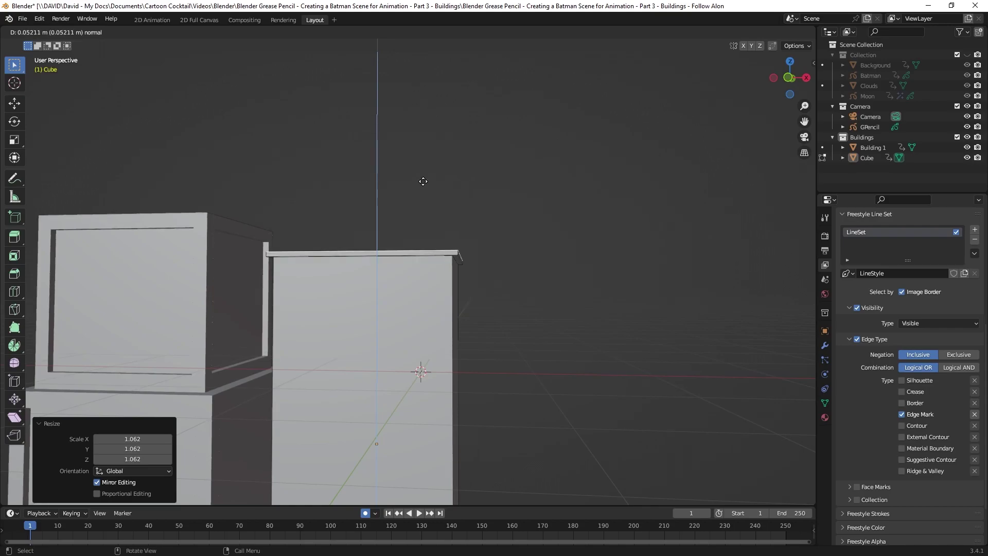
{"action": "left_click", "coordinate": [424, 182]}
{"action": "middle_click_drag", "start_coordinate": [425, 183], "coordinate": [419, 204]}
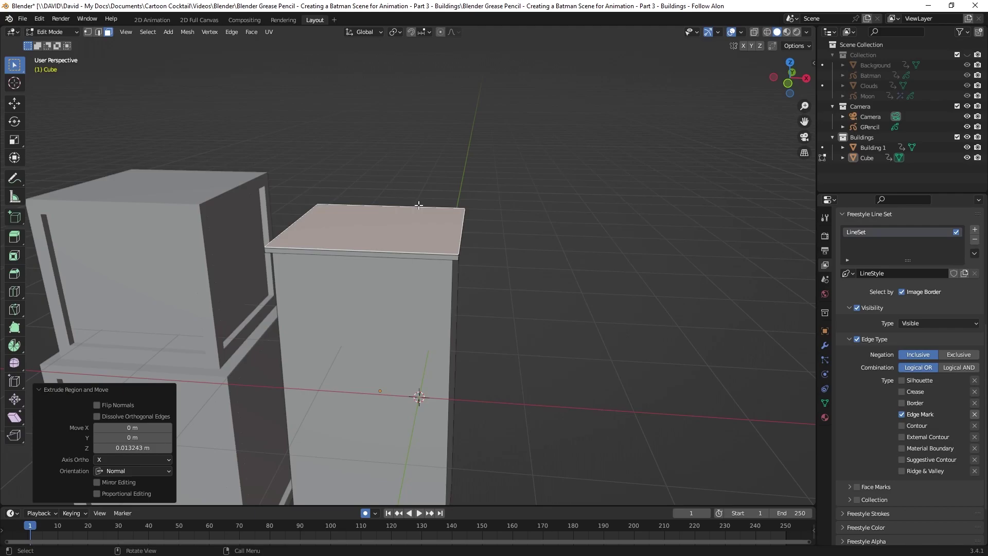
Shrink the ledge's top face to about 0.96 and extrude it up about 0.07 m as a second, narrower tier
{"action": "key", "text": "s"}
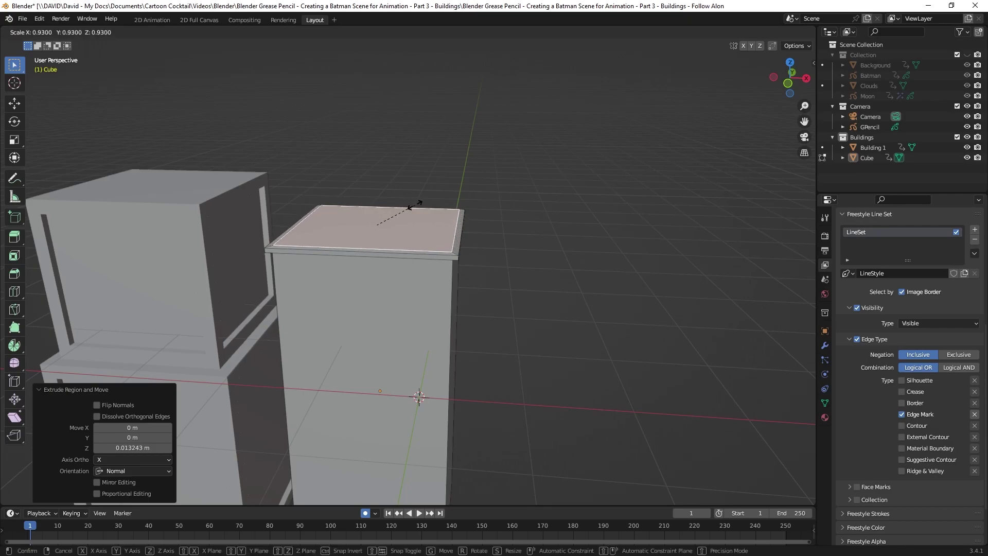
{"action": "left_click", "coordinate": [414, 205]}
{"action": "key", "text": "e"}
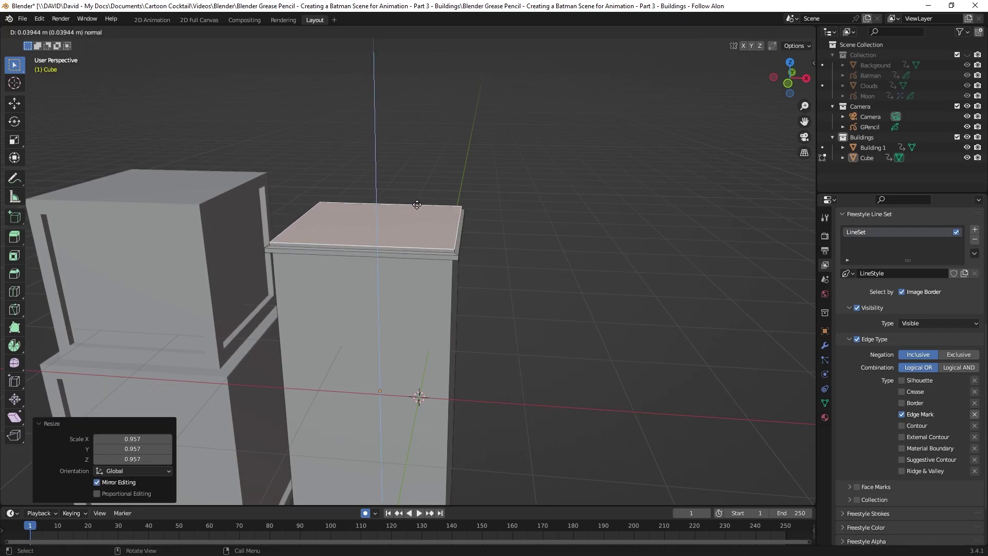
{"action": "left_click", "coordinate": [435, 203]}
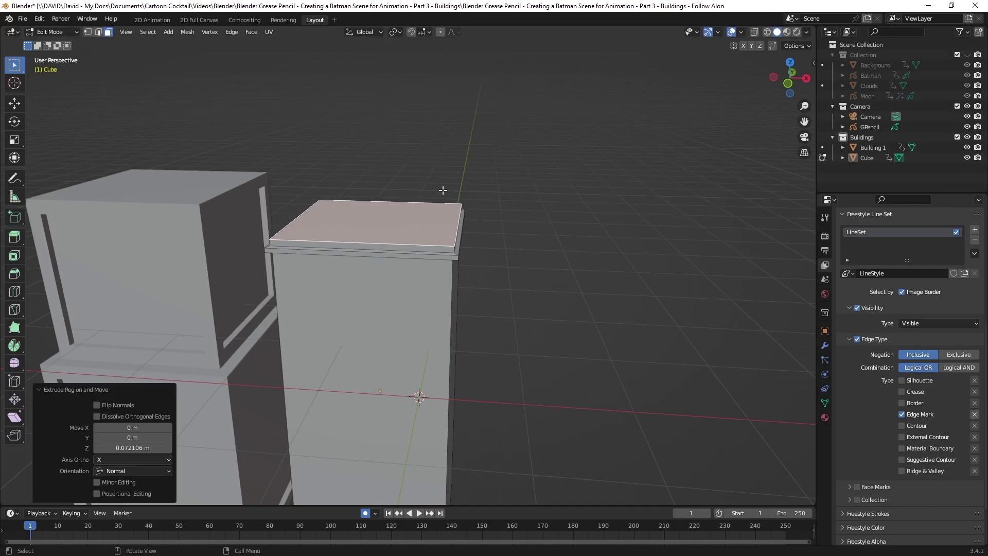
Extrude the top face in place, scale it to about 1.08, and raise it about 0.15 m for the cornice's upper slab
{"action": "key", "text": "e"}
{"action": "right_click", "coordinate": [443, 187]}
{"action": "key", "text": "s"}
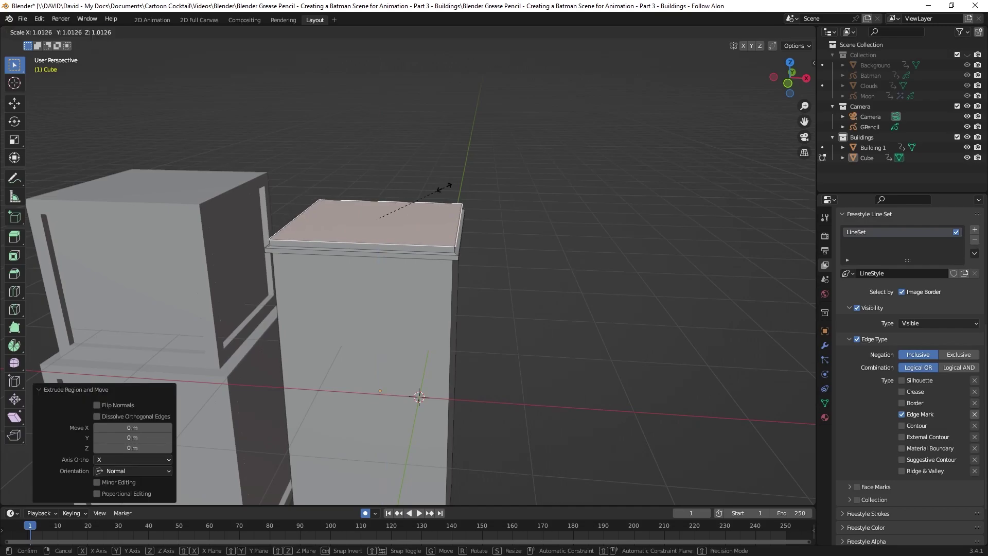
{"action": "left_click", "coordinate": [450, 188]}
{"action": "key", "text": "e"}
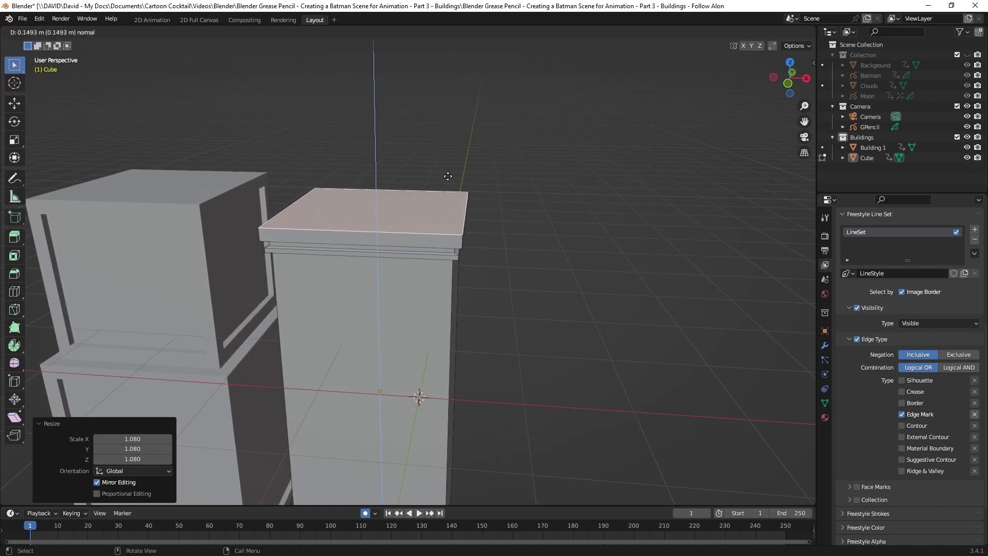
{"action": "left_click", "coordinate": [448, 176]}
{"action": "middle_click_drag", "start_coordinate": [448, 176], "coordinate": [454, 236]}
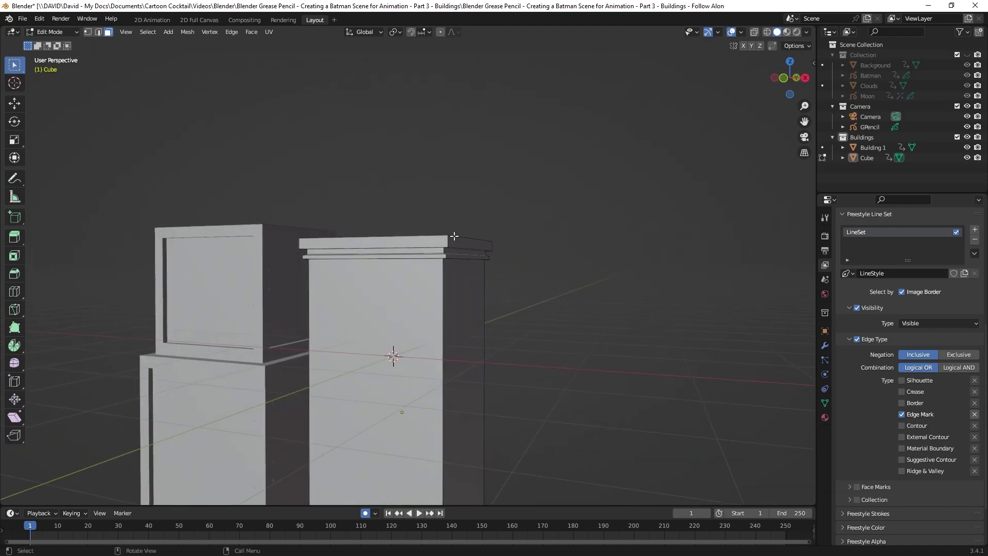
Add 18 evenly spaced vertical loop cuts across the front of the second building
{"action": "key", "text": "KP_0"}
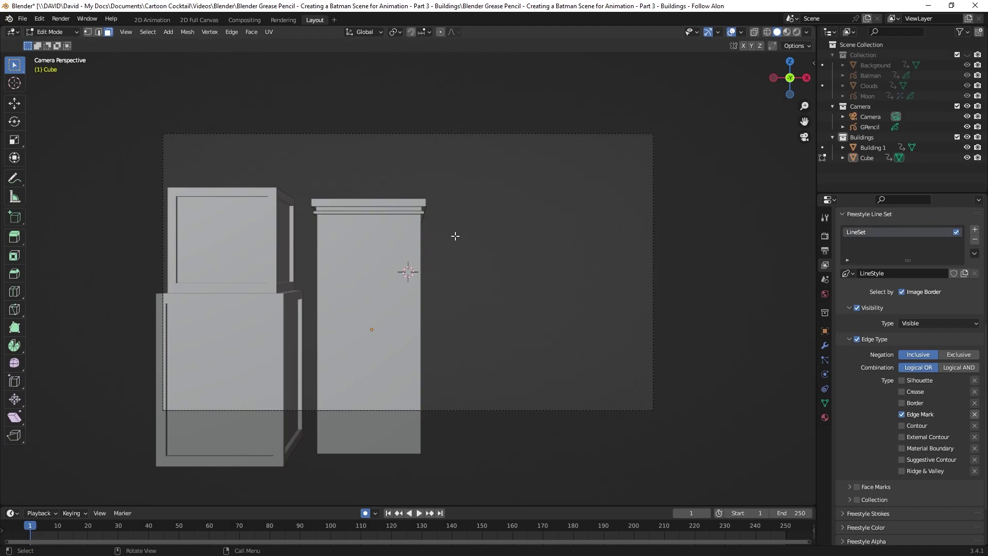
{"action": "scroll", "coordinate": [367, 288], "scroll_direction": "up", "scroll_amount": 2}
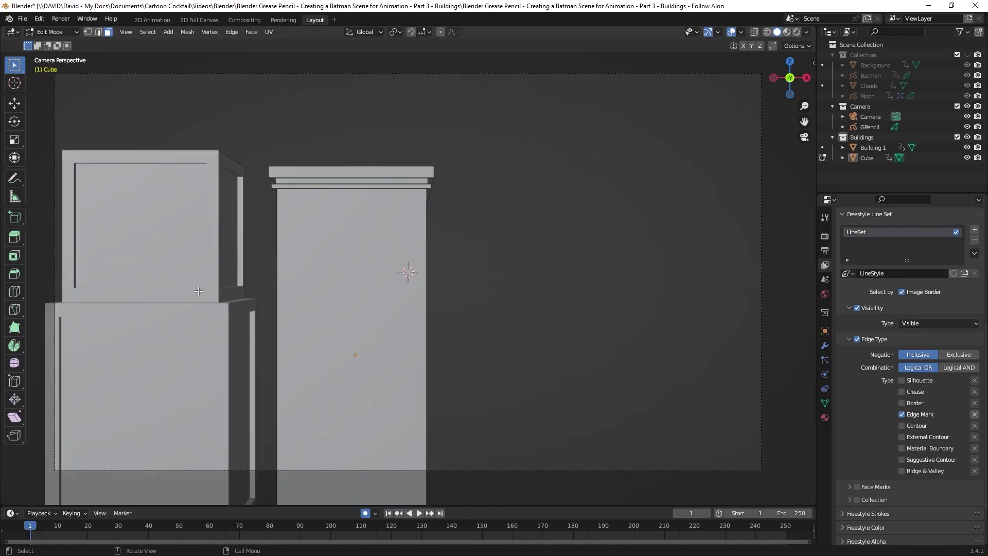
{"action": "key", "text": "ctrl+r"}
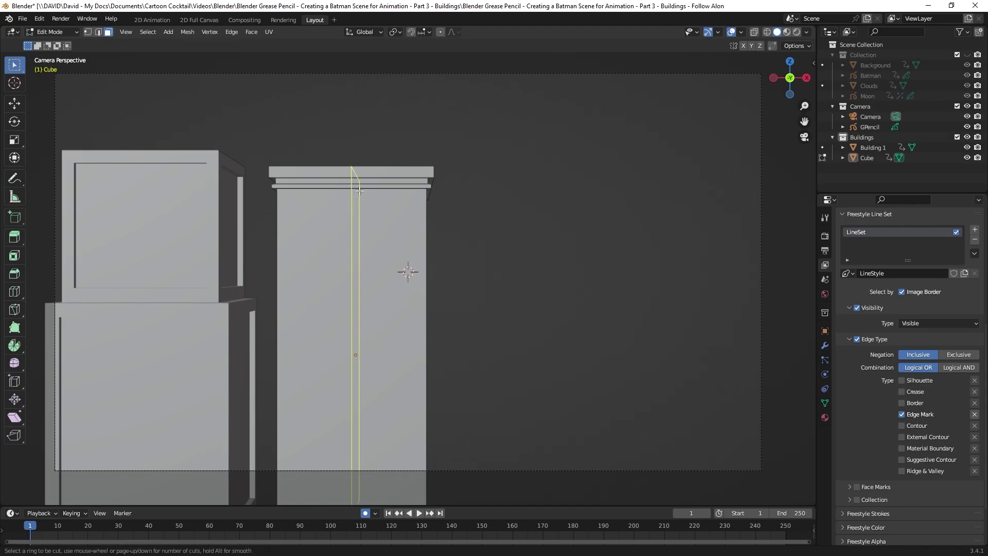
{"action": "left_click", "coordinate": [357, 191]}
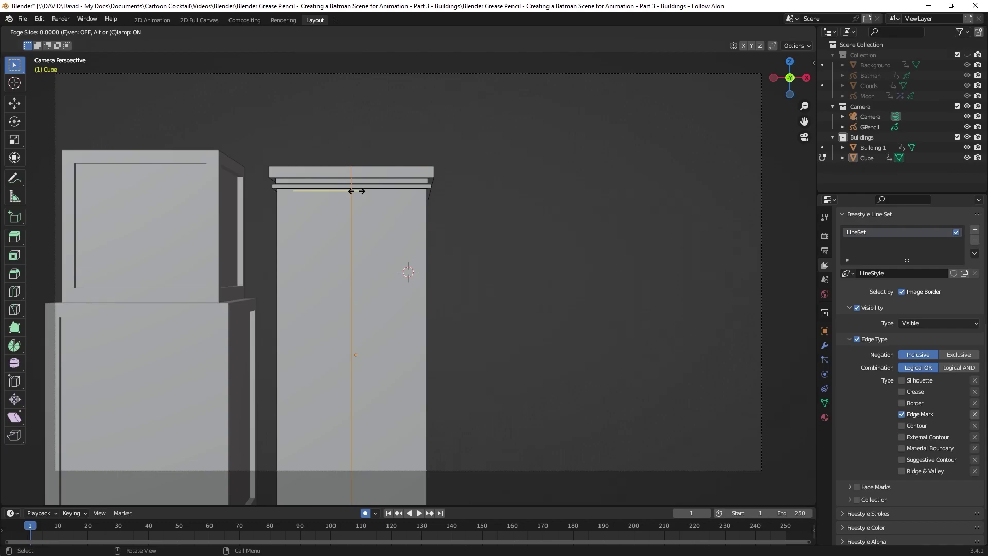
{"action": "right_click", "coordinate": [357, 191]}
{"action": "double_click", "coordinate": [133, 402]}
{"action": "type", "text": "15"}
{"action": "key", "text": "Return"}
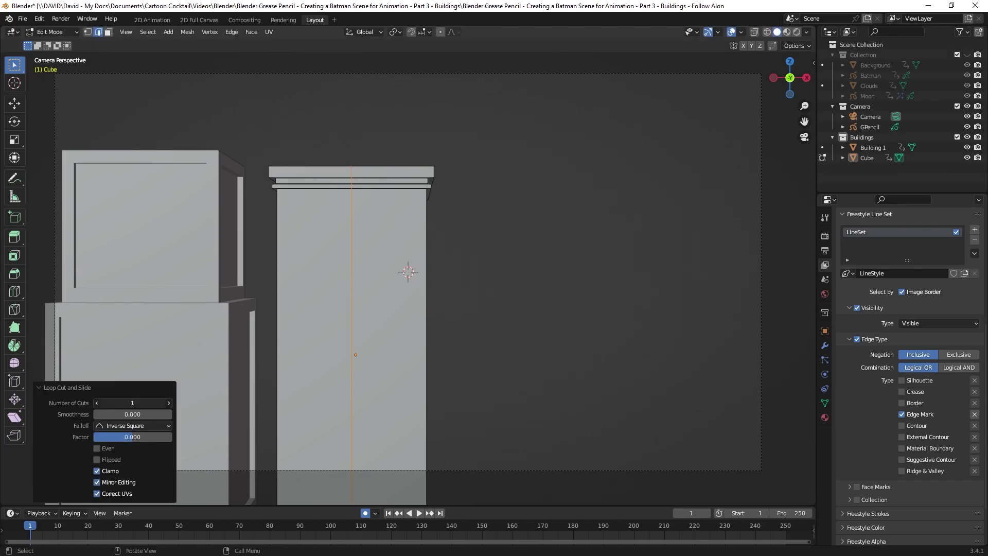
{"action": "left_click_drag", "start_coordinate": [133, 403], "coordinate": [146, 402]}
{"action": "key", "text": "alt+a"}
Add one horizontal loop cut around the building's body and slide it just beneath the cornice, with a factor of about -0.94
{"action": "middle_click_drag", "start_coordinate": [147, 404], "coordinate": [379, 215]}
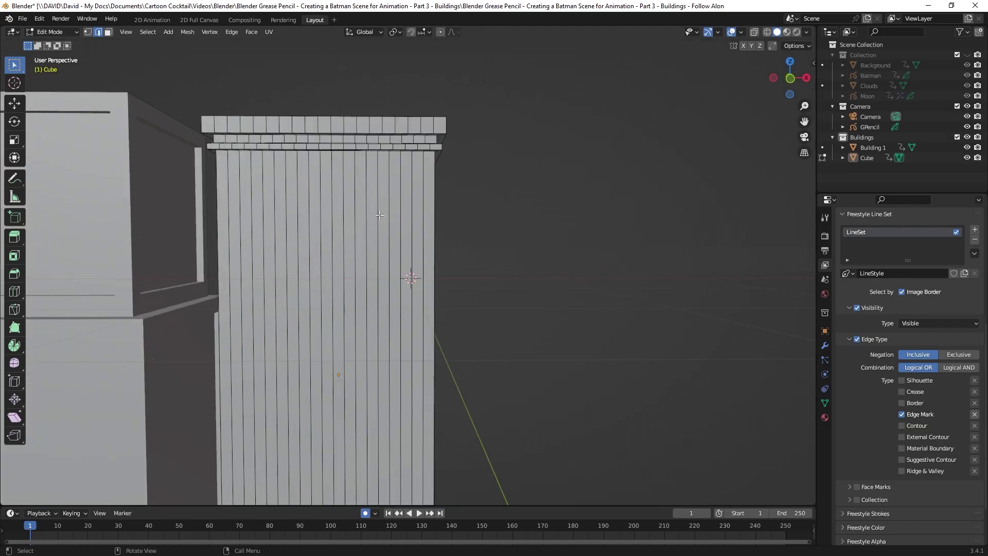
{"action": "key", "text": "ctrl"}
{"action": "key", "text": "ctrl+r"}
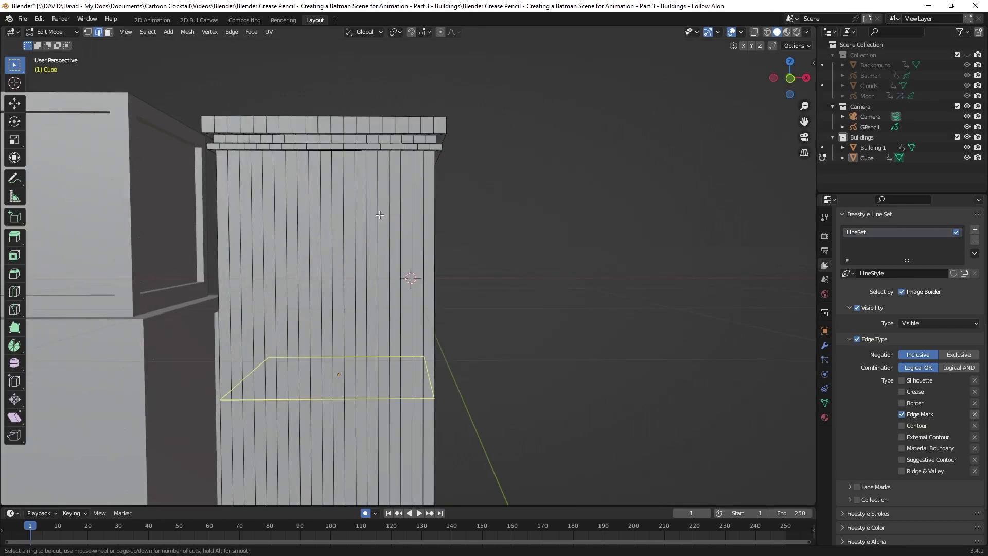
{"action": "left_click", "coordinate": [374, 378]}
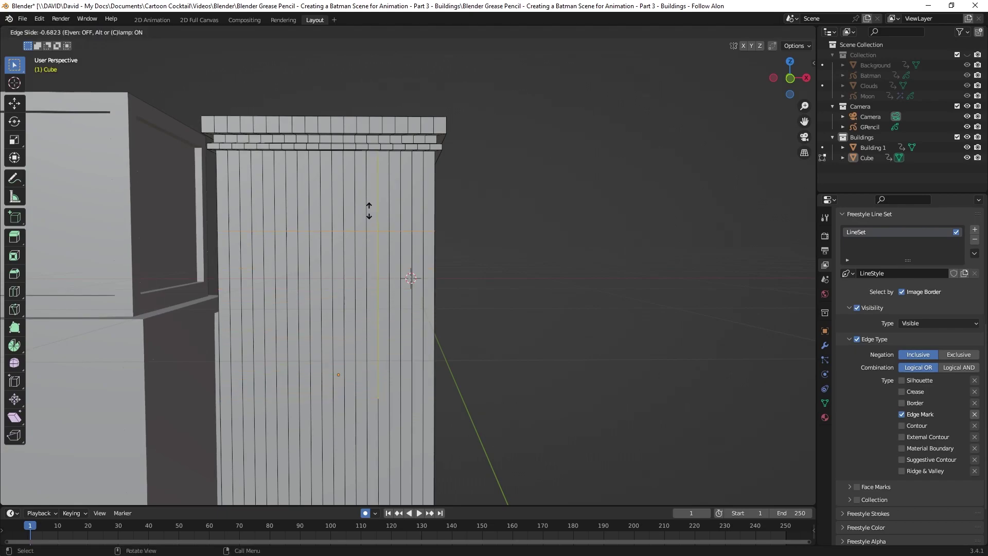
{"action": "left_click", "coordinate": [372, 148]}
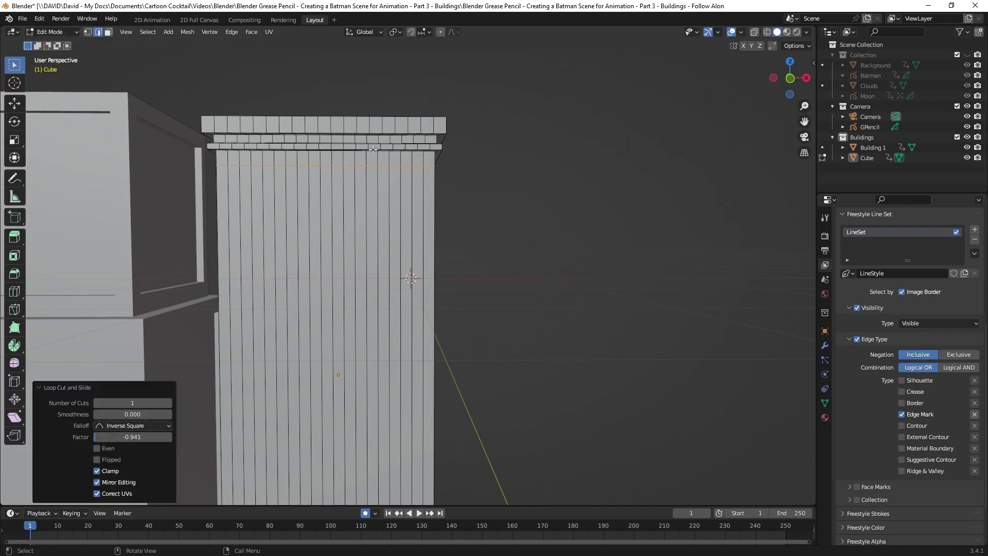
{"action": "left_click", "coordinate": [461, 173]}
Add another horizontal loop cut around the body and slide it down close to the building's base
{"action": "middle_click_drag", "start_coordinate": [449, 299], "coordinate": [449, 313]}
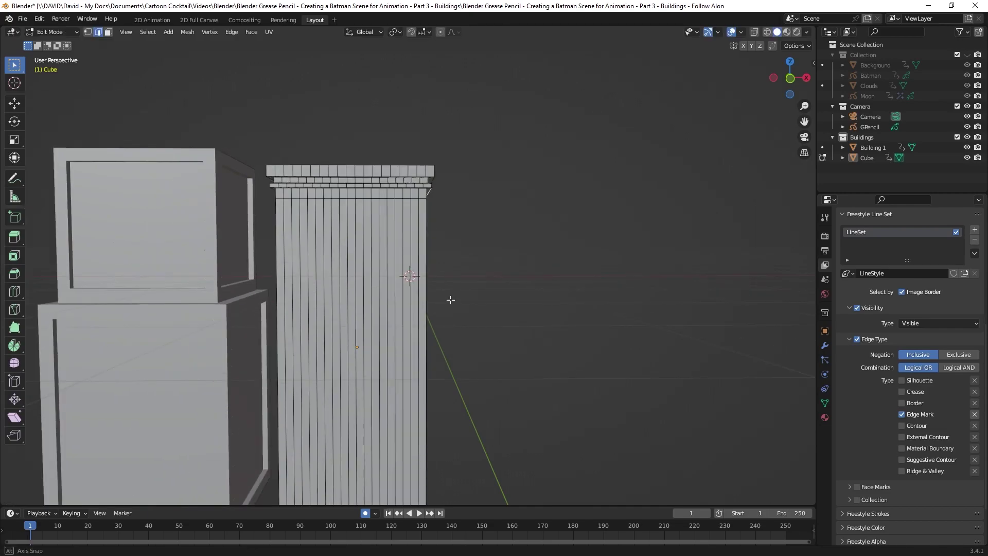
{"action": "scroll", "coordinate": [447, 271], "scroll_direction": "down", "scroll_amount": 5, "text": "shift"}
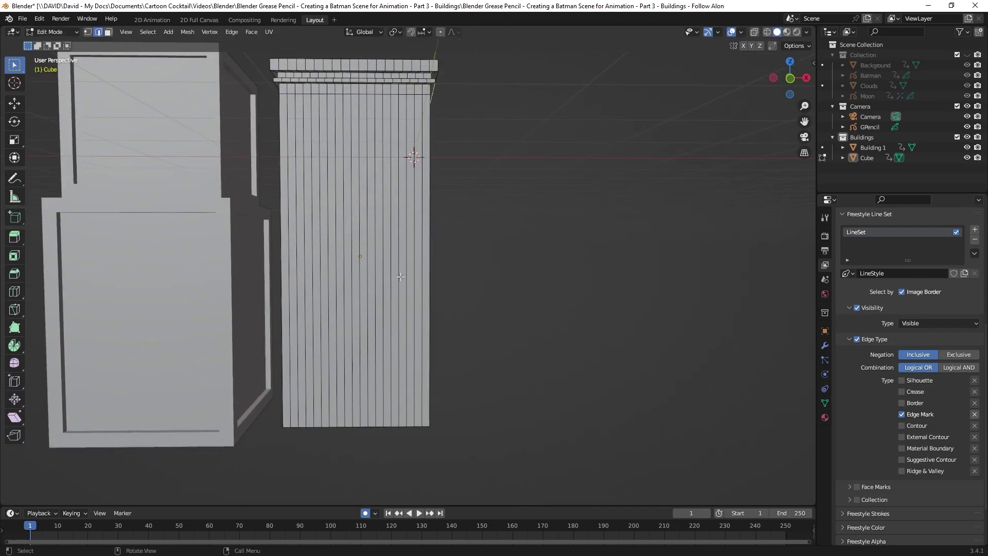
{"action": "key", "text": "ctrl+r"}
{"action": "left_click_drag", "start_coordinate": [399, 261], "coordinate": [412, 433]}
{"action": "left_click", "coordinate": [522, 256]}
With circle select in face mode, select every other vertical strip on the front and extrude them inward about 0.04 m
{"action": "scroll", "coordinate": [522, 255], "scroll_direction": "up", "scroll_amount": 2}
{"action": "left_click", "coordinate": [14, 65]}
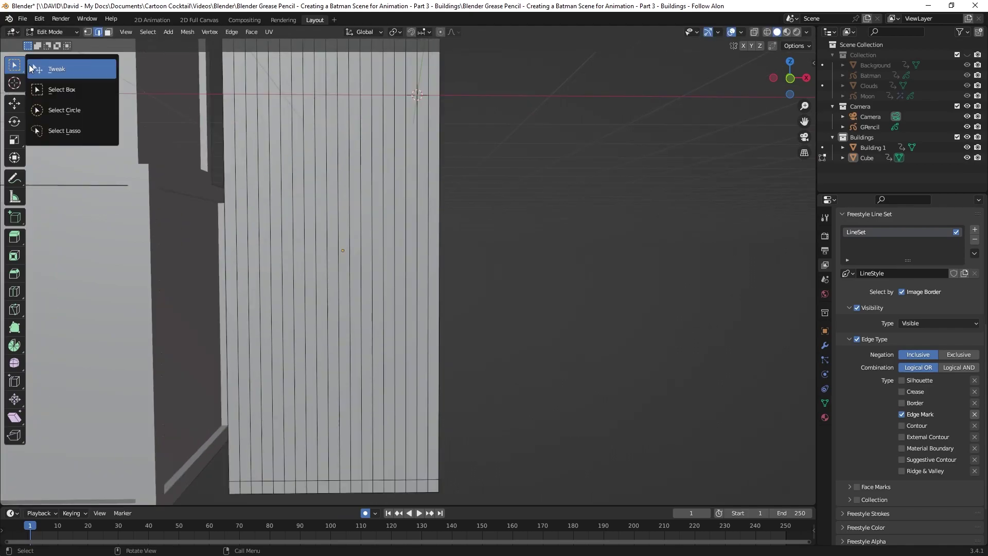
{"action": "left_click", "coordinate": [67, 111]}
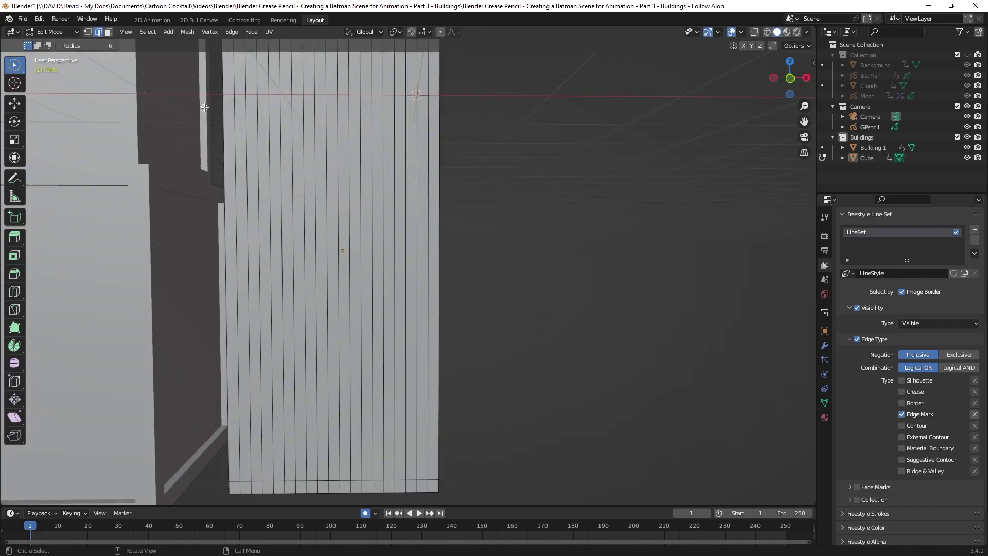
{"action": "middle_click_drag", "start_coordinate": [255, 108], "coordinate": [396, 263]}
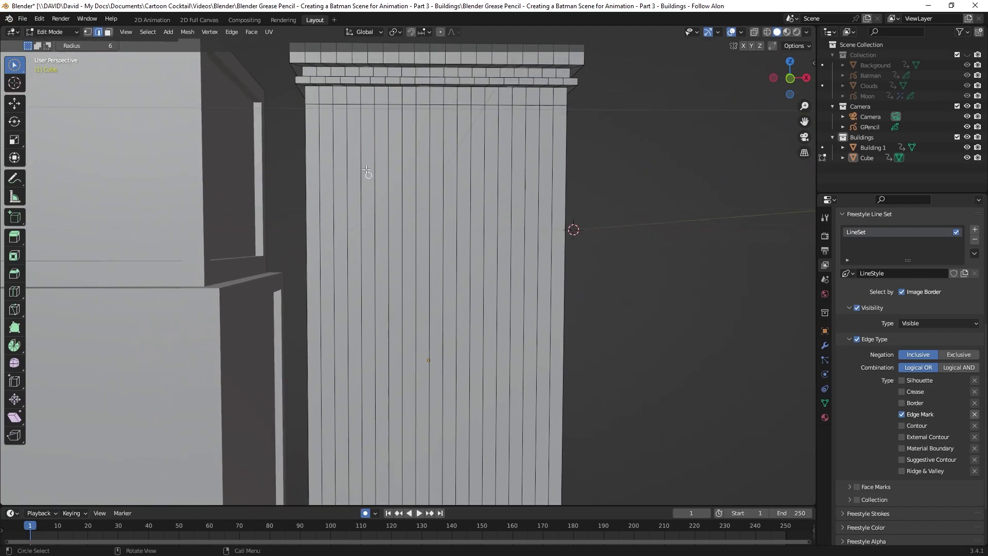
{"action": "left_click", "coordinate": [108, 32]}
{"action": "left_click", "coordinate": [325, 134], "text": "shift"}
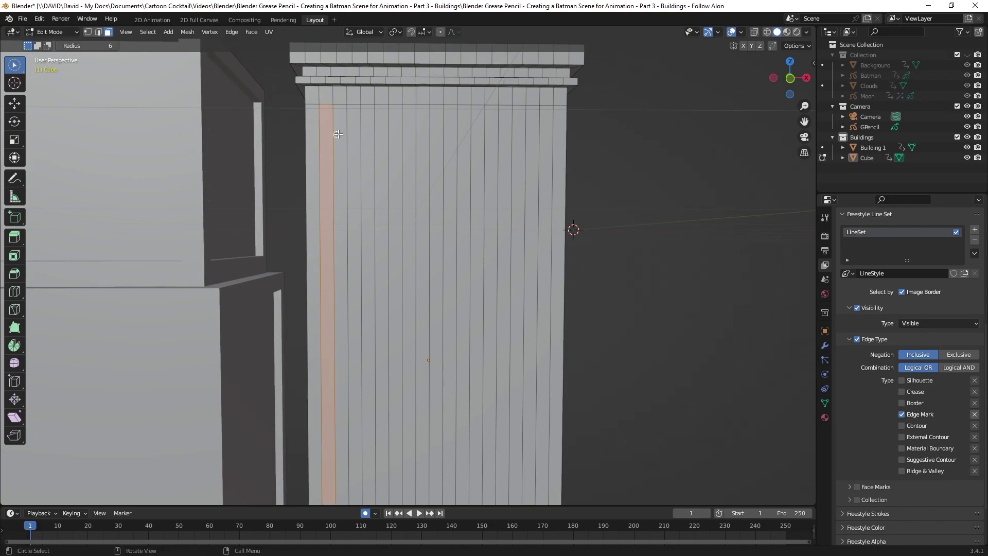
{"action": "left_click", "coordinate": [354, 136], "text": "shift"}
{"action": "left_click", "coordinate": [382, 146], "text": "shift"}
{"action": "left_click", "coordinate": [409, 153], "text": "shift"}
{"action": "left_click", "coordinate": [431, 159], "text": "shift"}
{"action": "left_click", "coordinate": [463, 160], "text": "shift"}
{"action": "left_click", "coordinate": [491, 161], "text": "shift"}
{"action": "left_click", "coordinate": [517, 162], "text": "shift"}
{"action": "middle_click_drag", "start_coordinate": [517, 162], "coordinate": [574, 203]}
{"action": "key", "text": "e"}
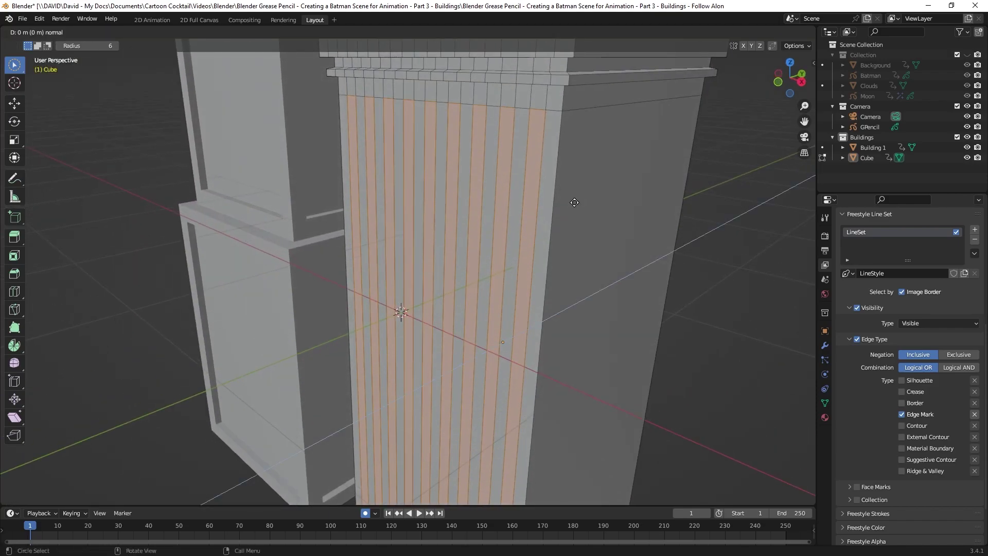
{"action": "left_click", "coordinate": [579, 204]}
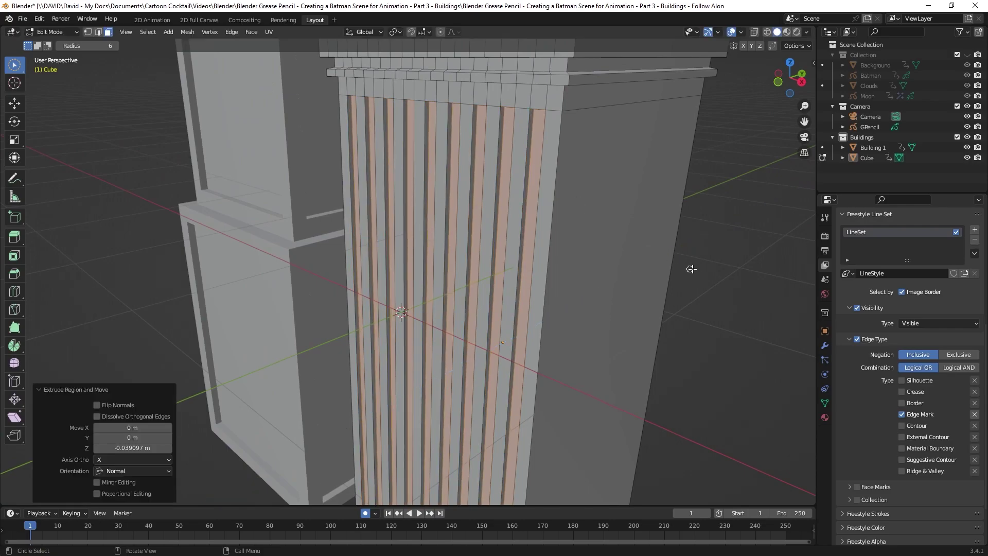
{"action": "key", "text": "alt+a"}
Select all sharp edges of the second building in edge mode and mark them as Freestyle edges
{"action": "middle_click_drag", "start_coordinate": [680, 271], "coordinate": [541, 202]}
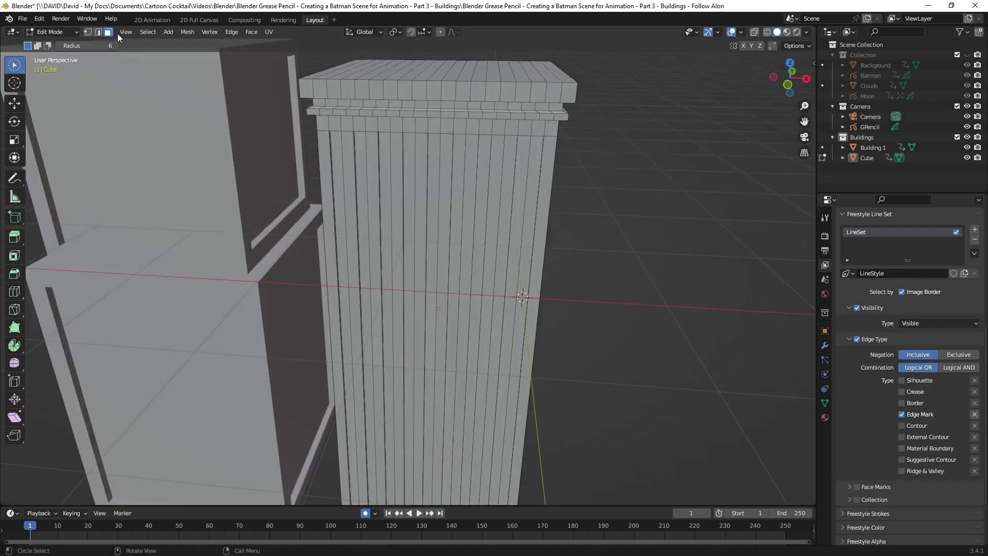
{"action": "left_click", "coordinate": [99, 32]}
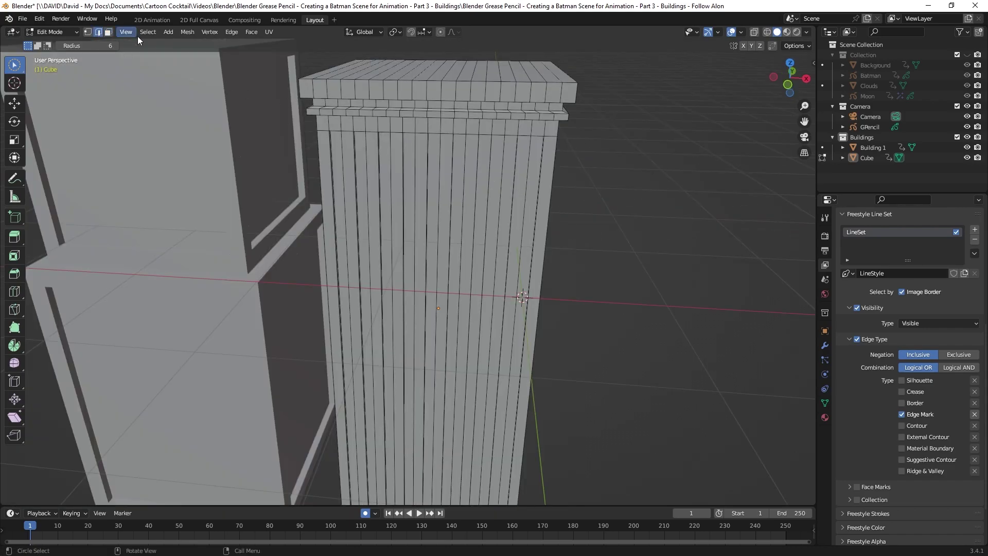
{"action": "left_click", "coordinate": [148, 32]}
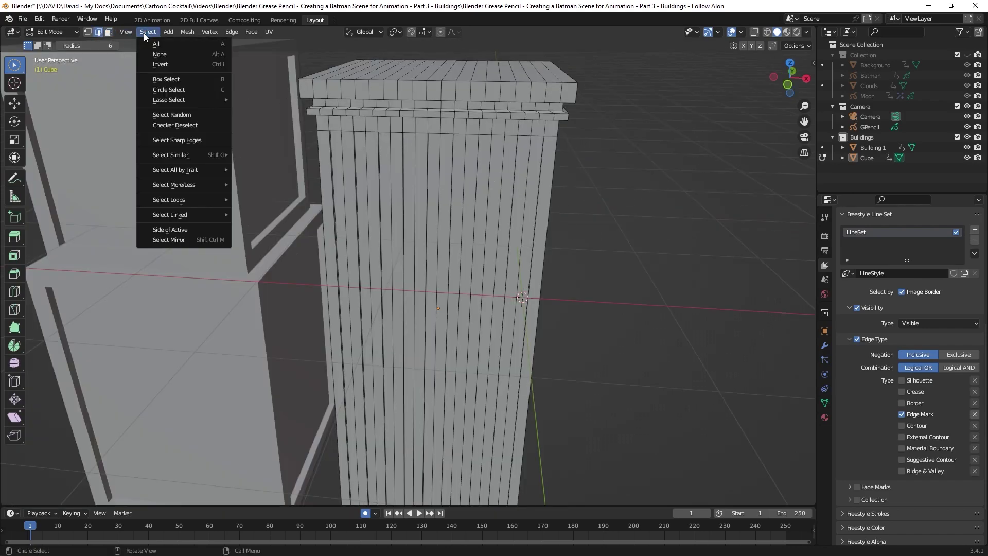
{"action": "left_click", "coordinate": [181, 140]}
{"action": "middle_click_drag", "start_coordinate": [465, 221], "coordinate": [461, 193]}
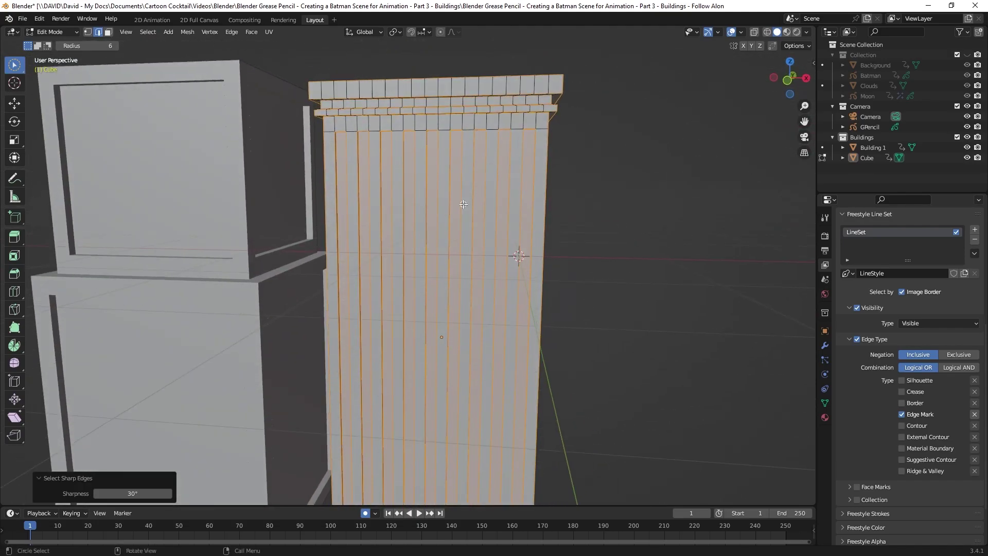
{"action": "right_click", "coordinate": [462, 194]}
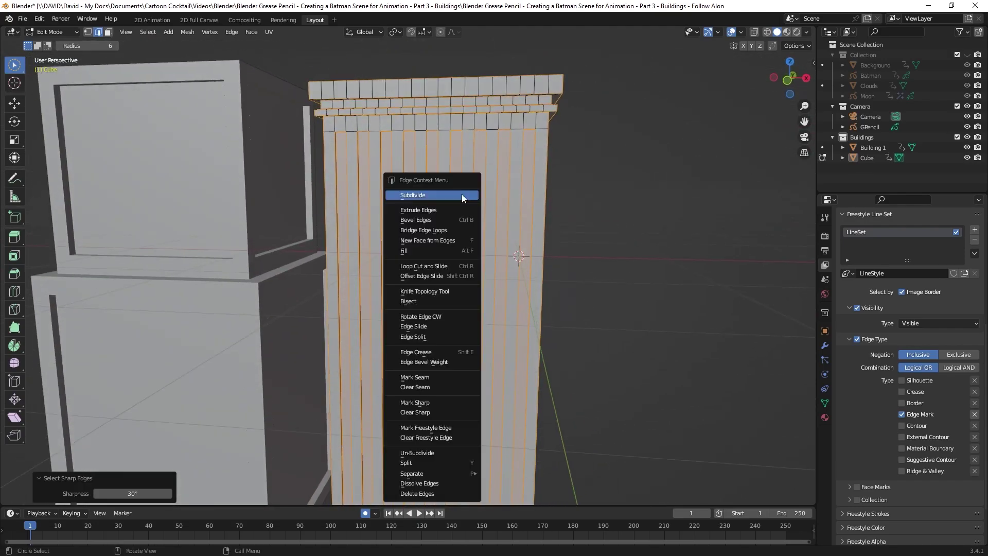
{"action": "left_click", "coordinate": [438, 429]}
{"action": "middle_click_drag", "start_coordinate": [438, 430], "coordinate": [452, 360]}
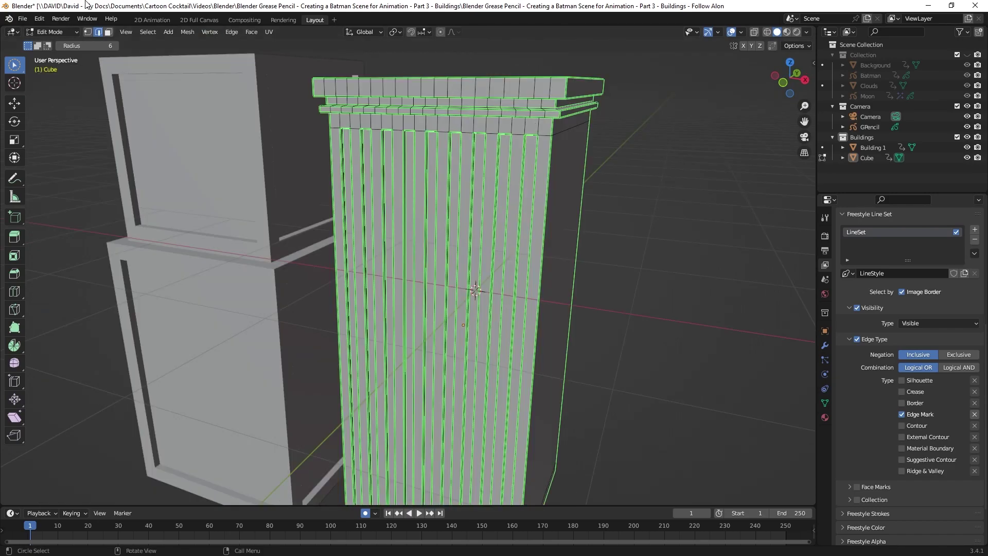
Render the image to check the second building's Freestyle outlines, and close the render window
{"action": "left_click", "coordinate": [61, 19]}
{"action": "left_click", "coordinate": [70, 31]}
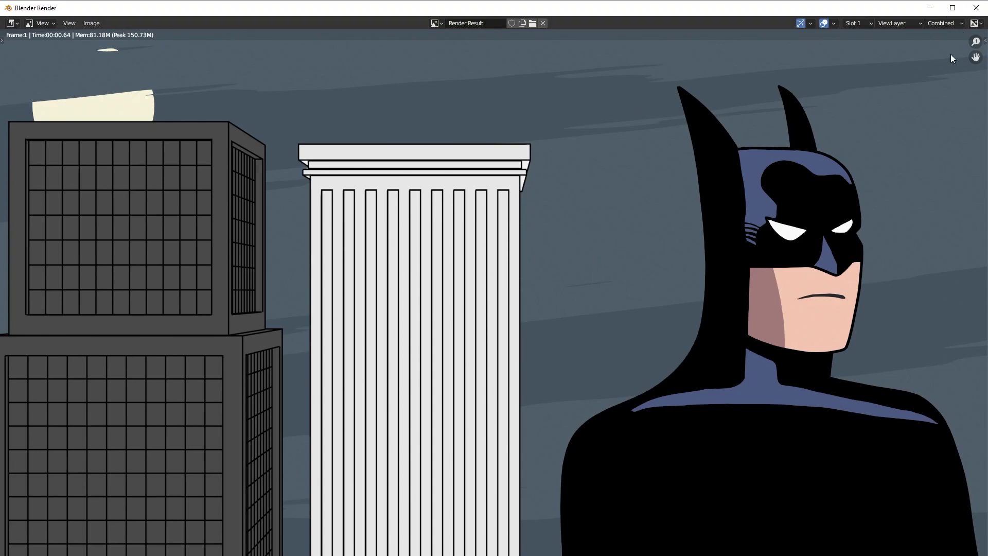
{"action": "left_click", "coordinate": [982, 4]}
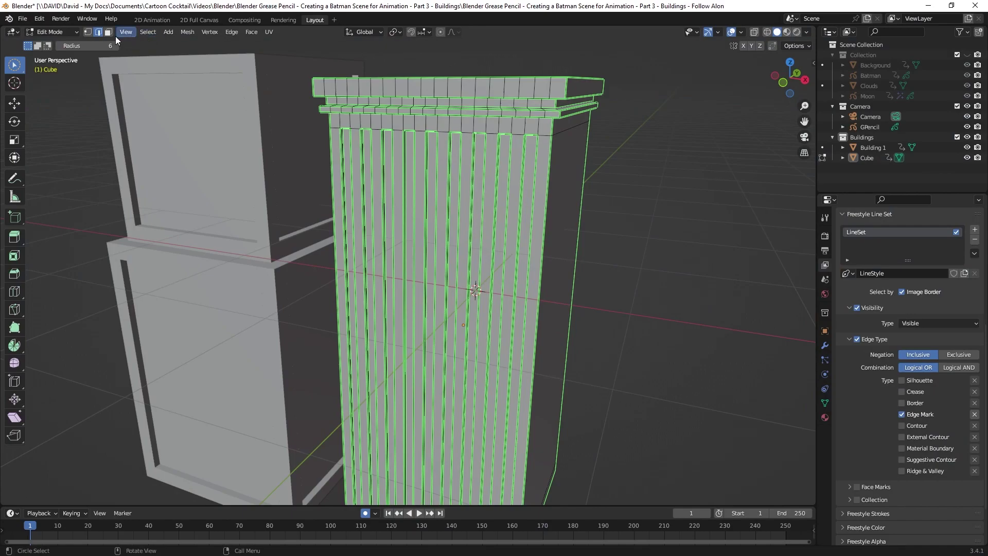
Return to Object Mode and move the second building about -0.08 m along the X axis
{"action": "left_click", "coordinate": [68, 32]}
{"action": "left_click", "coordinate": [54, 40]}
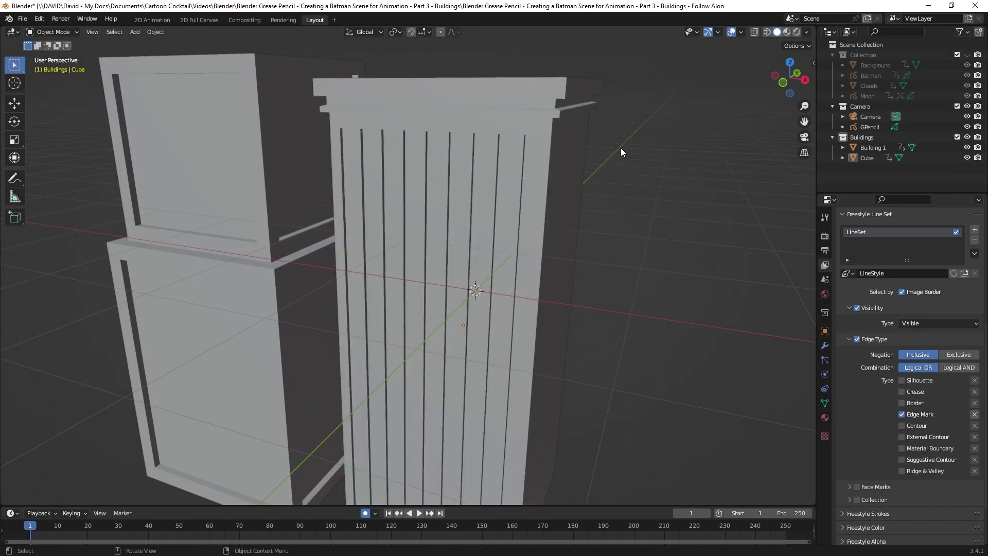
{"action": "left_click", "coordinate": [516, 141]}
{"action": "key", "text": "g"}
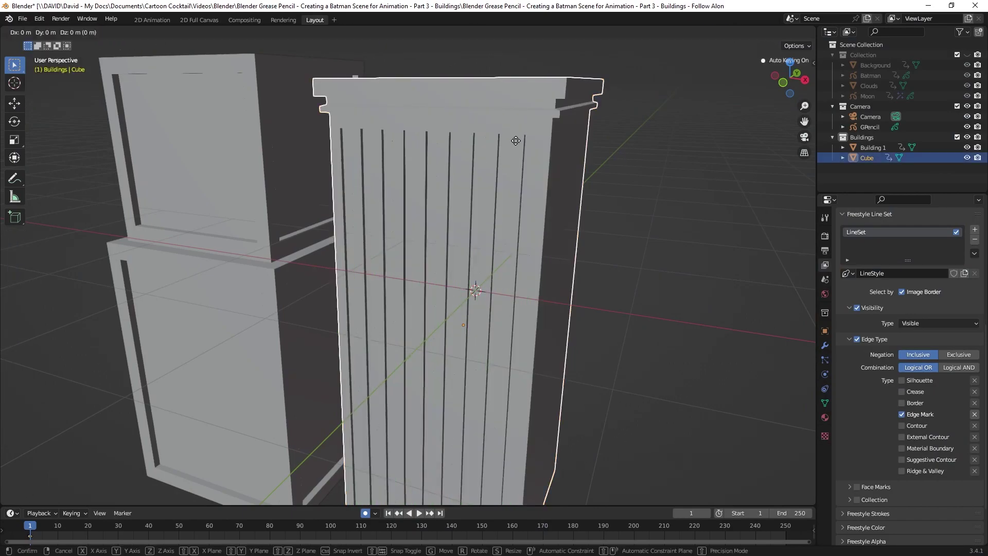
{"action": "key", "text": "x"}
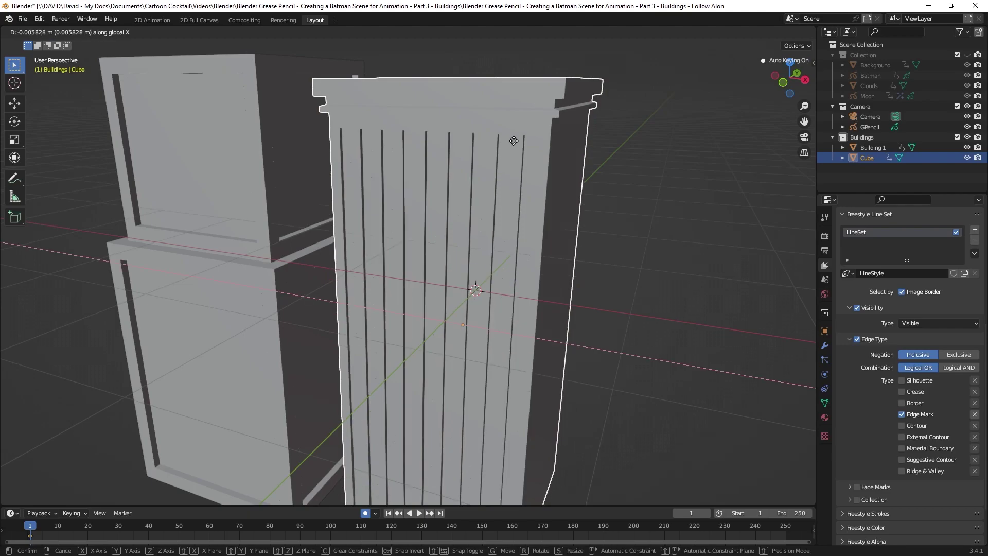
{"action": "left_click", "coordinate": [494, 156]}
In the camera view, select both buildings and move them together about -0.57 m along the X axis
{"action": "key", "text": "KP_0"}
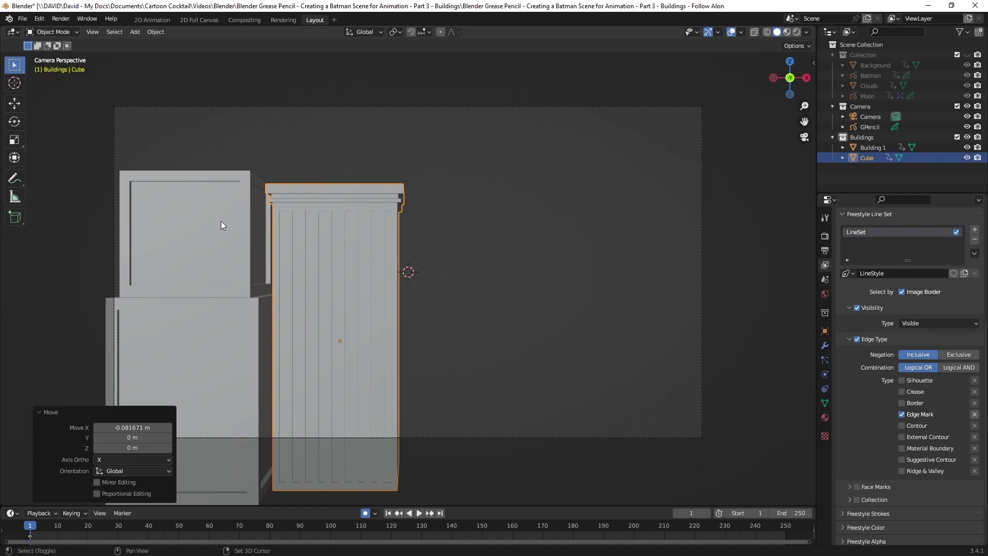
{"action": "left_click", "coordinate": [220, 221], "text": "shift"}
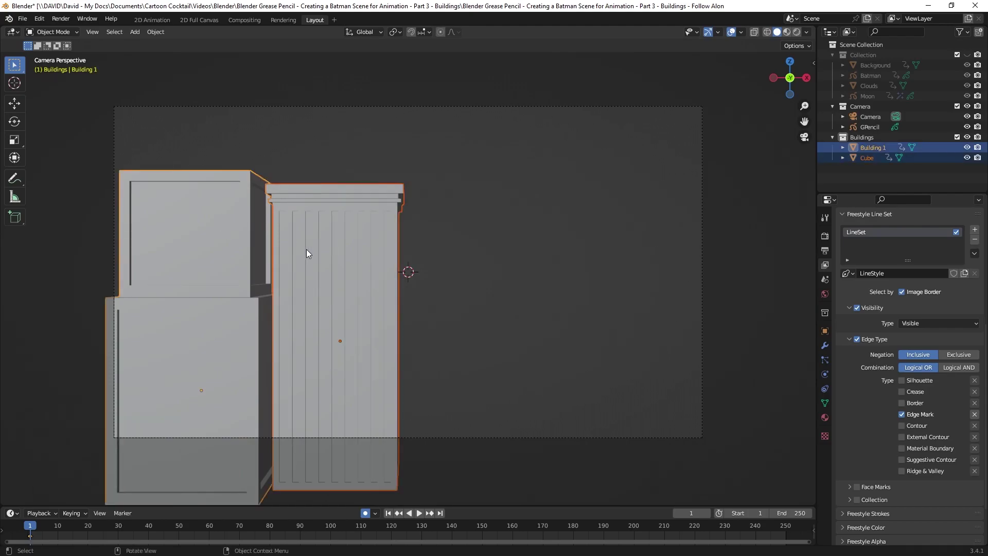
{"action": "key", "text": "g"}
{"action": "key", "text": "x"}
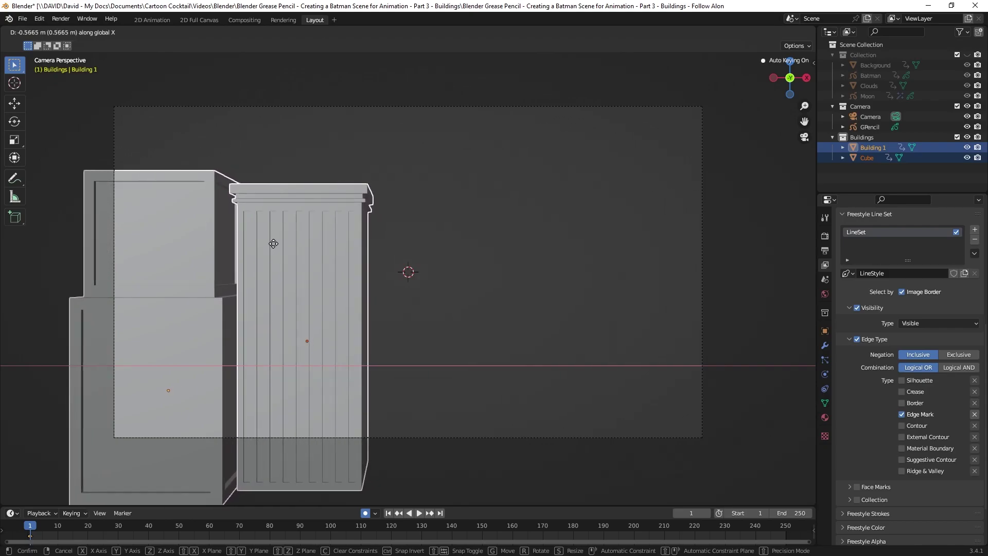
{"action": "left_click", "coordinate": [273, 243]}
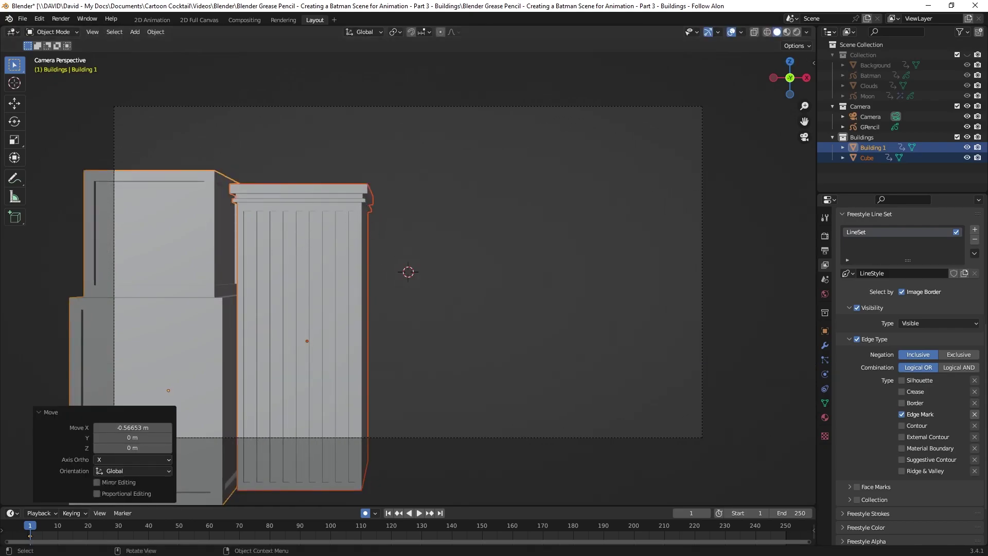
Render the image to check how both buildings are placed in the scene, and close the render window
{"action": "left_click", "coordinate": [61, 19]}
{"action": "left_click", "coordinate": [72, 31]}
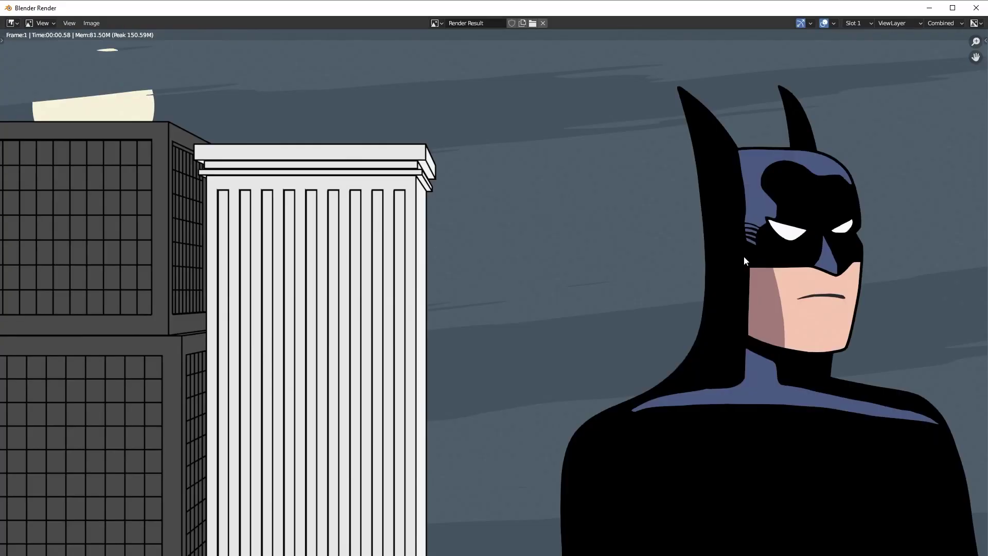
{"action": "left_click", "coordinate": [976, 7]}
Select only the second building and lower it about 0.35 m along the Z axis
{"action": "left_click", "coordinate": [307, 249]}
{"action": "left_click", "coordinate": [449, 266]}
{"action": "left_click", "coordinate": [327, 230]}
{"action": "key", "text": "g"}
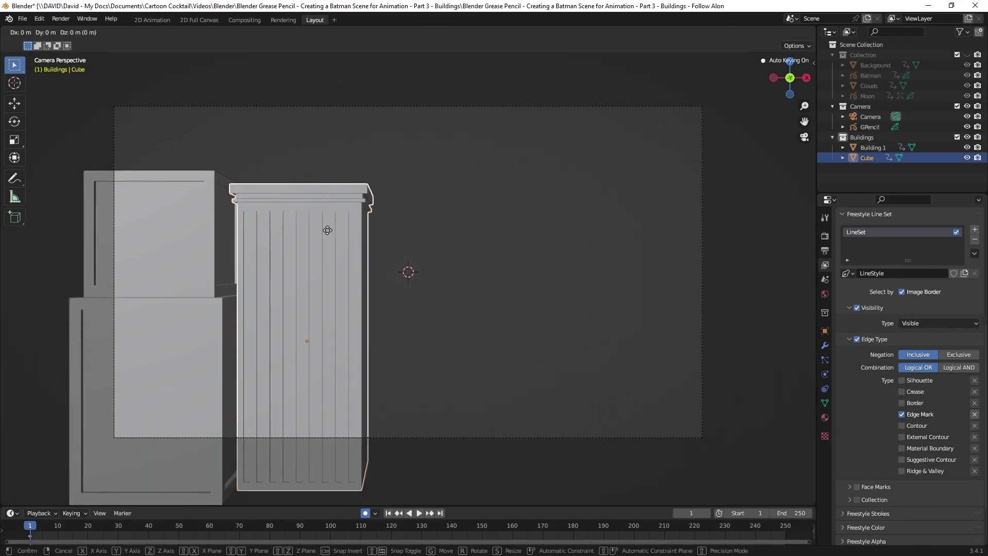
{"action": "key", "text": "z"}
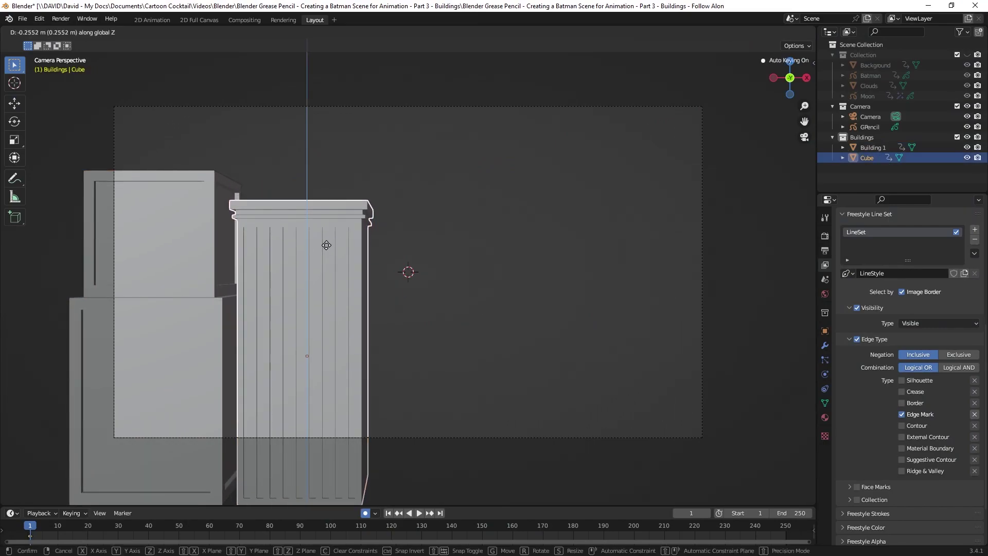
{"action": "left_click", "coordinate": [325, 252]}
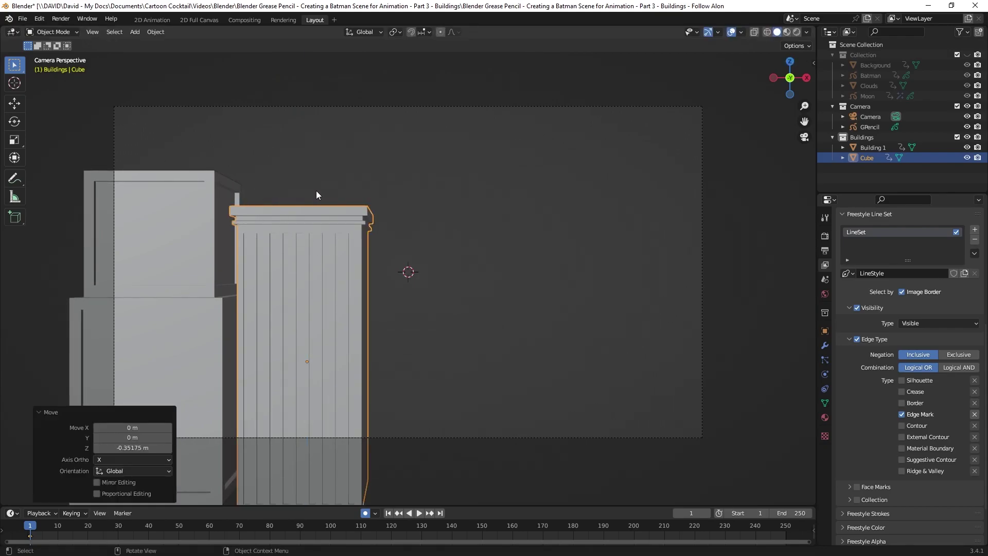
Rename the Cube object as Building 2
{"action": "double_click", "coordinate": [868, 157]}
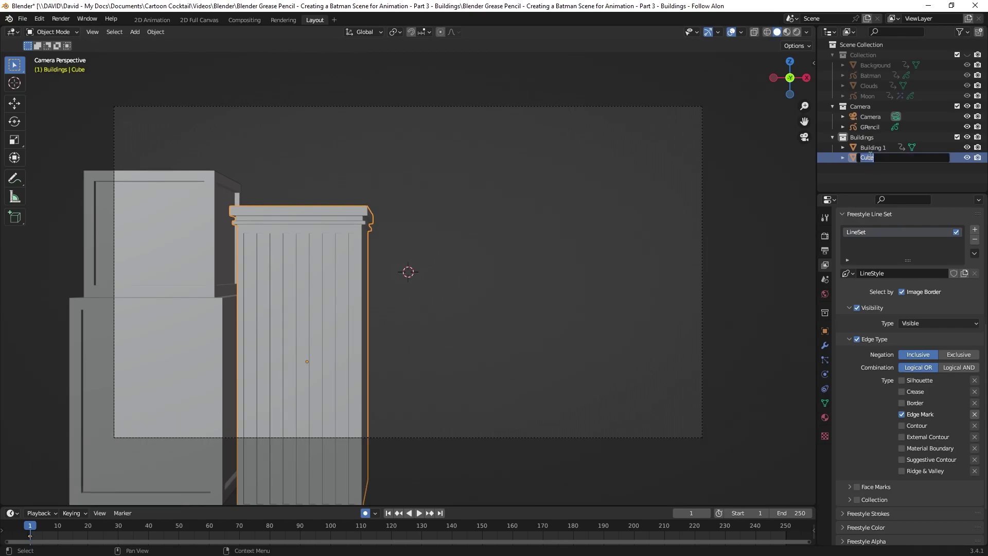
{"action": "type", "text": "Building 2"}
{"action": "key", "text": "Return"}
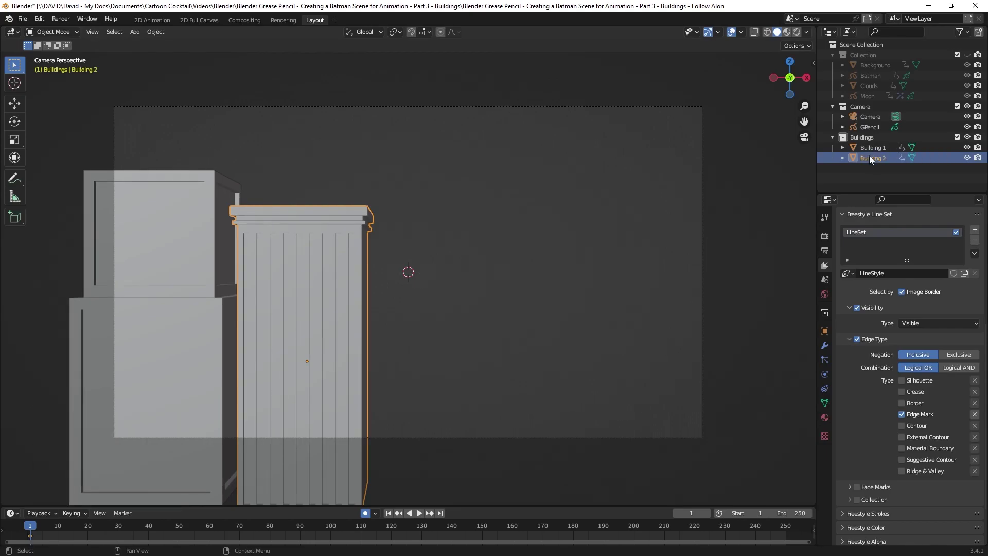
Render the image to check the second building's lowered height, and close the render window
{"action": "left_click", "coordinate": [71, 21]}
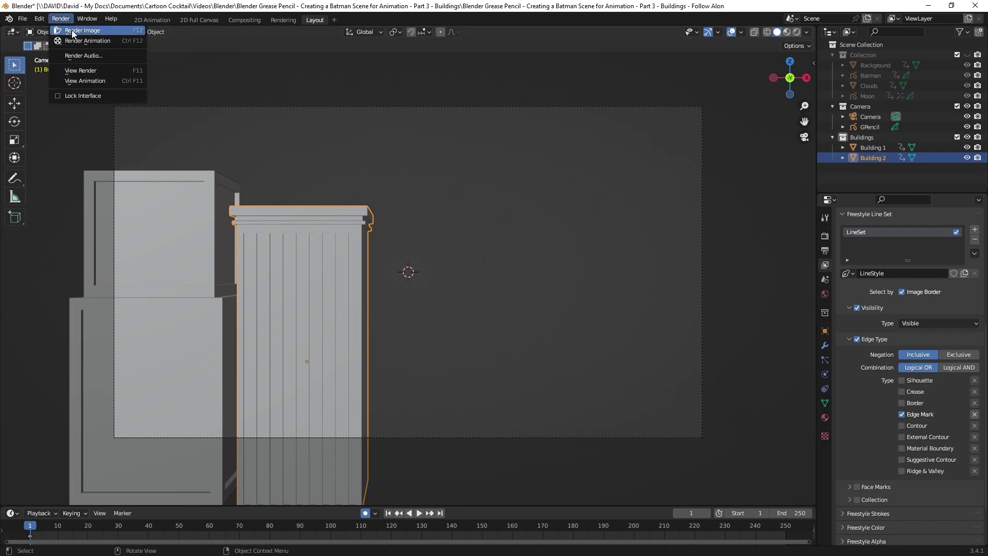
{"action": "left_click", "coordinate": [74, 34]}
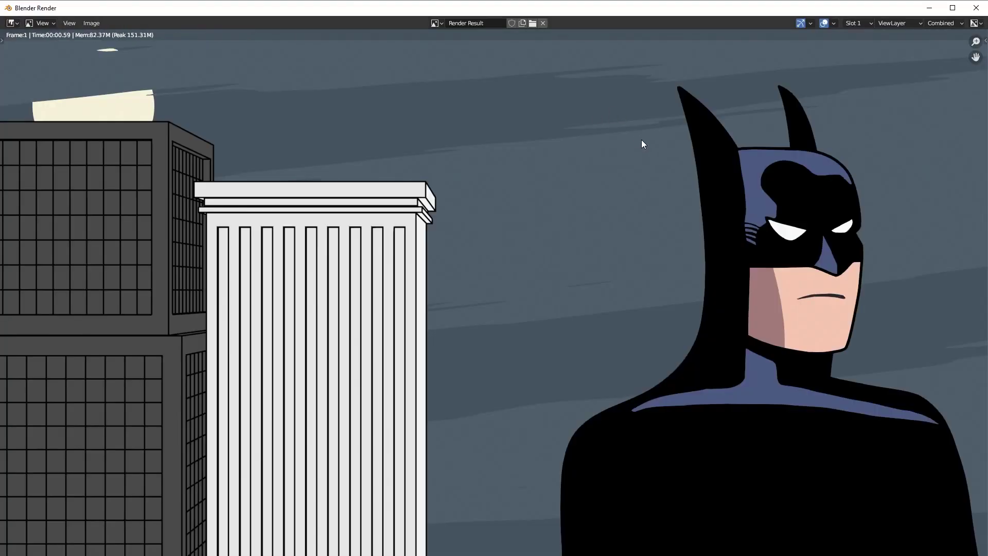
{"action": "left_click", "coordinate": [975, 10]}
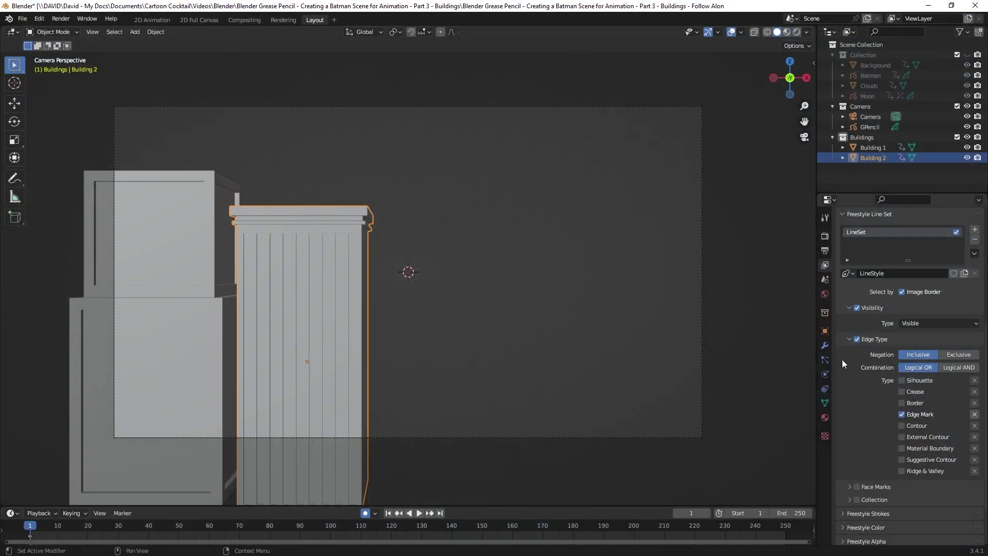
Add a new material to Building 2 and darken its base color to a grey with a value of about 0.196
{"action": "left_click", "coordinate": [824, 418]}
{"action": "left_click", "coordinate": [877, 276]}
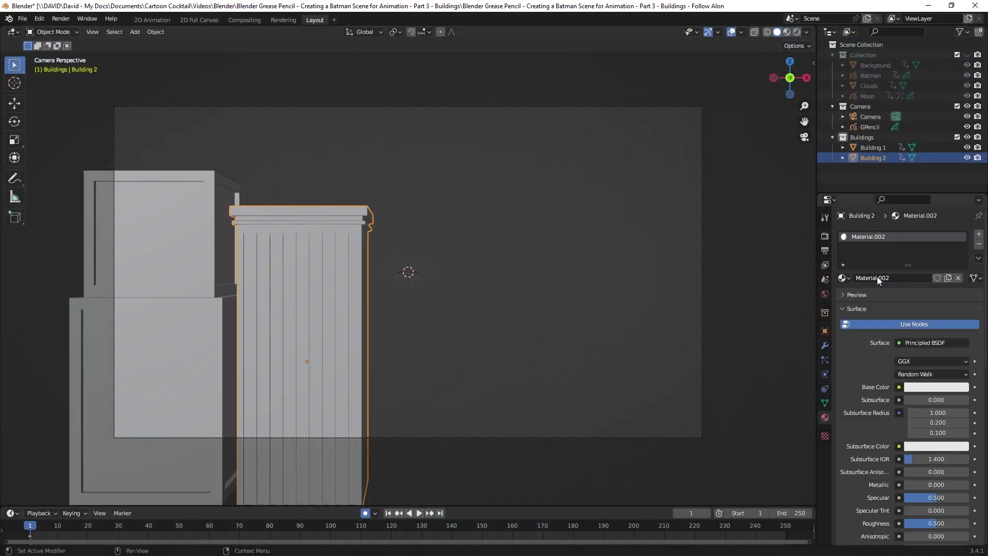
{"action": "left_click", "coordinate": [933, 387]}
{"action": "left_click", "coordinate": [960, 261]}
{"action": "left_click_drag", "start_coordinate": [959, 261], "coordinate": [960, 278]}
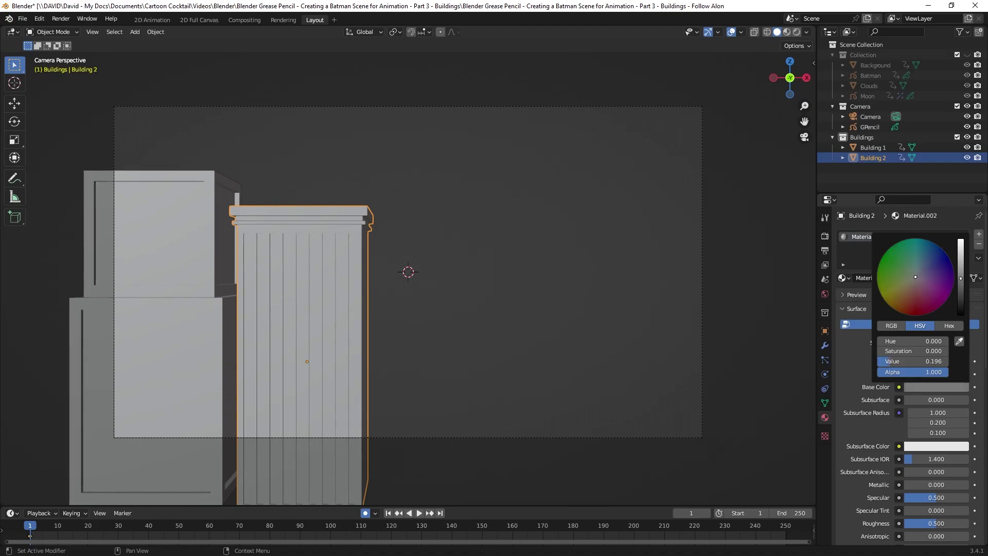
Set the material's Subsurface IOR to 1.010, and its Specular, Roughness, Sheen Tint and Clearcoat Roughness to 0
{"action": "scroll", "coordinate": [925, 360], "scroll_direction": "down", "scroll_amount": 5}
{"action": "left_click_drag", "start_coordinate": [936, 355], "coordinate": [905, 356]}
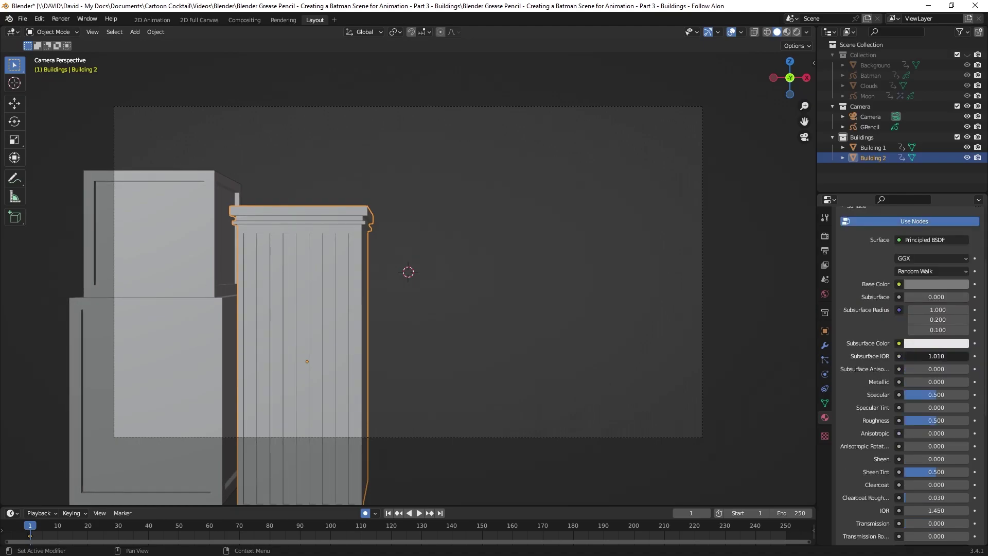
{"action": "left_click_drag", "start_coordinate": [929, 394], "coordinate": [898, 498]}
{"action": "scroll", "coordinate": [926, 412], "scroll_direction": "down", "scroll_amount": 5}
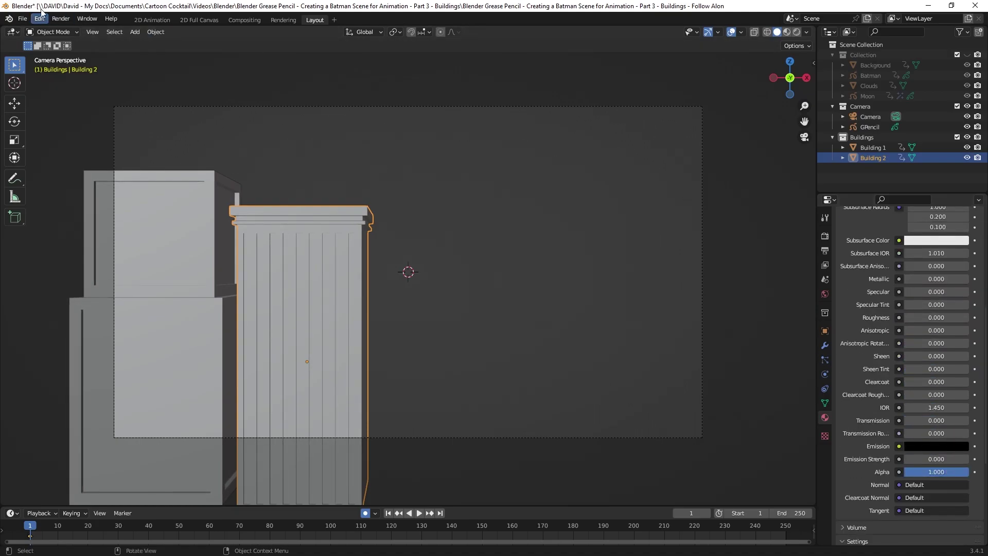
Render the image to check Building 2's new grey material
{"action": "left_click", "coordinate": [60, 19]}
{"action": "left_click", "coordinate": [72, 38]}
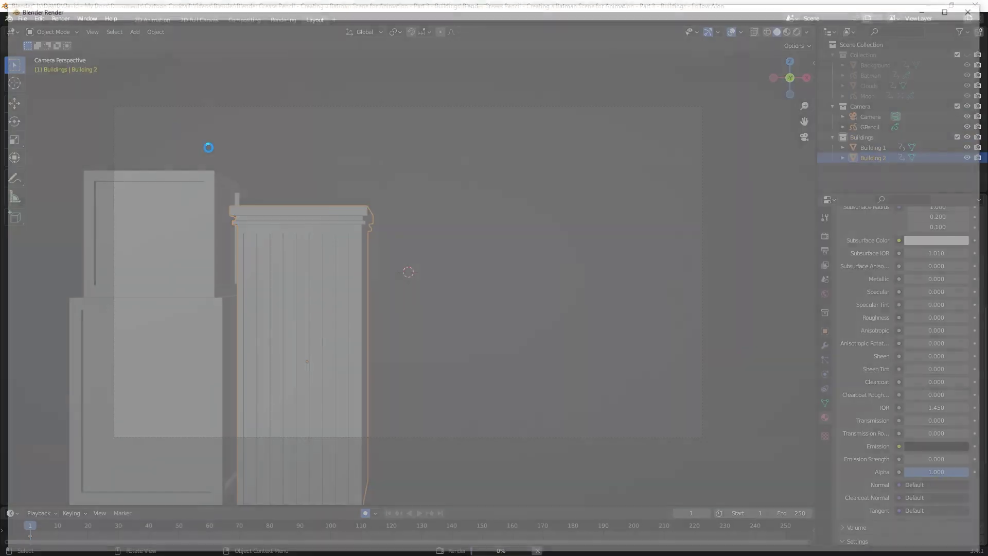